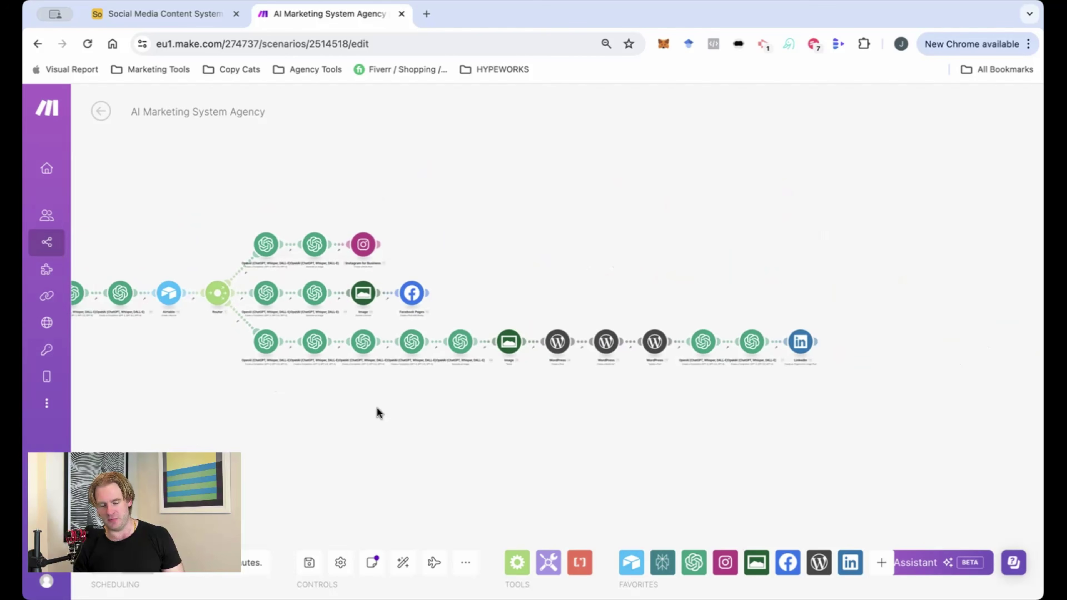
# Examine the start of the AI Marketing System Agency scenario, focusing on the Airtable Watch Records, Search Records and text aggregator modules
pyautogui.moveTo(376, 410); pyautogui.dragTo(490, 395)
pyautogui.moveTo(400, 395); pyautogui.dragTo(536, 394)
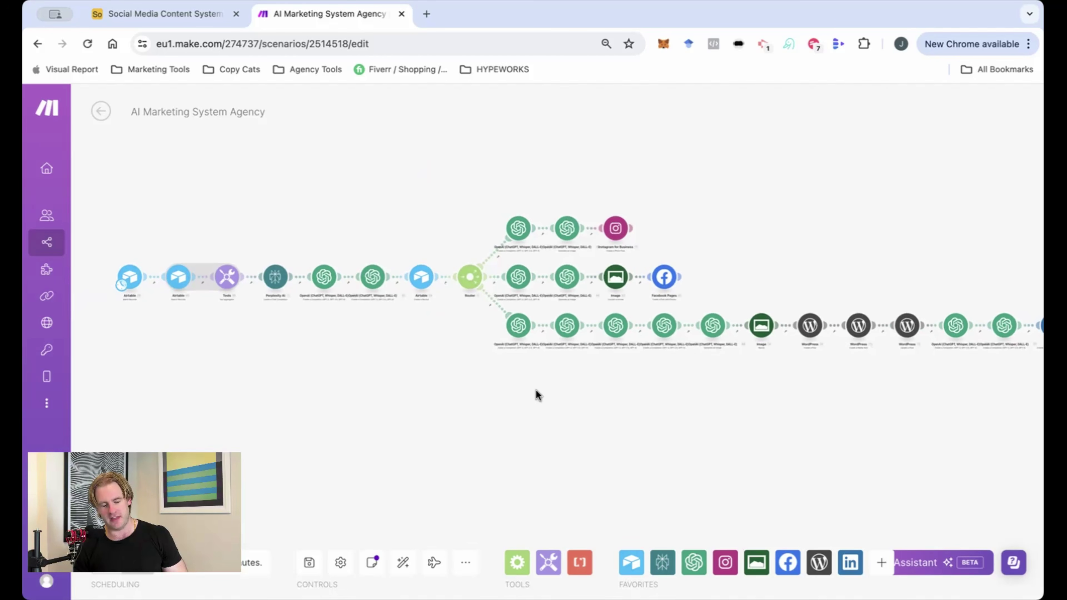
pyautogui.scroll(5, 336, 312)
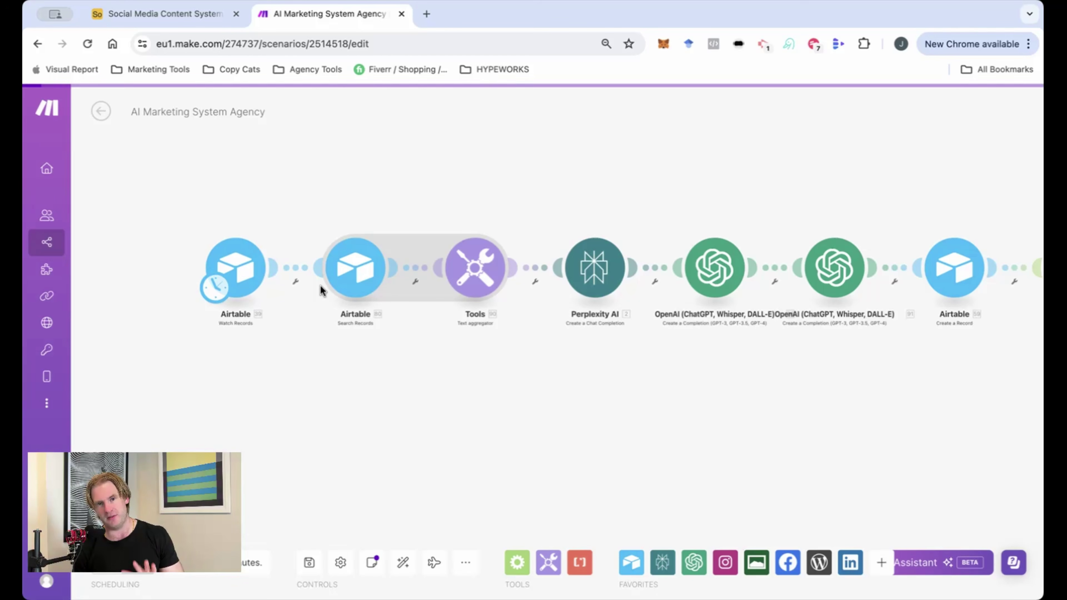
pyautogui.scroll(2, 330, 276)
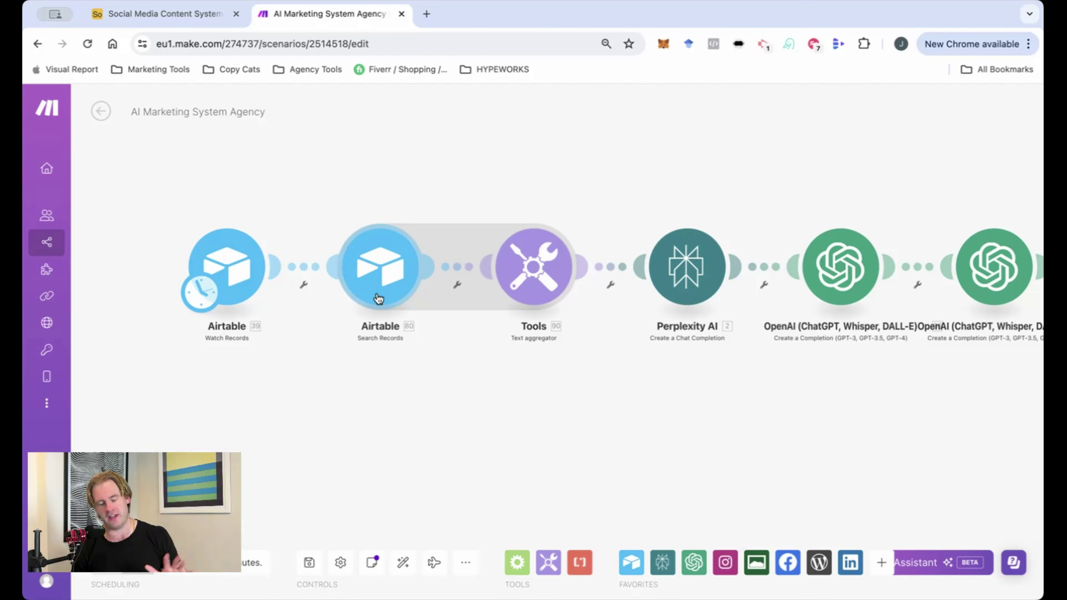
pyautogui.scroll(-1, 328, 375)
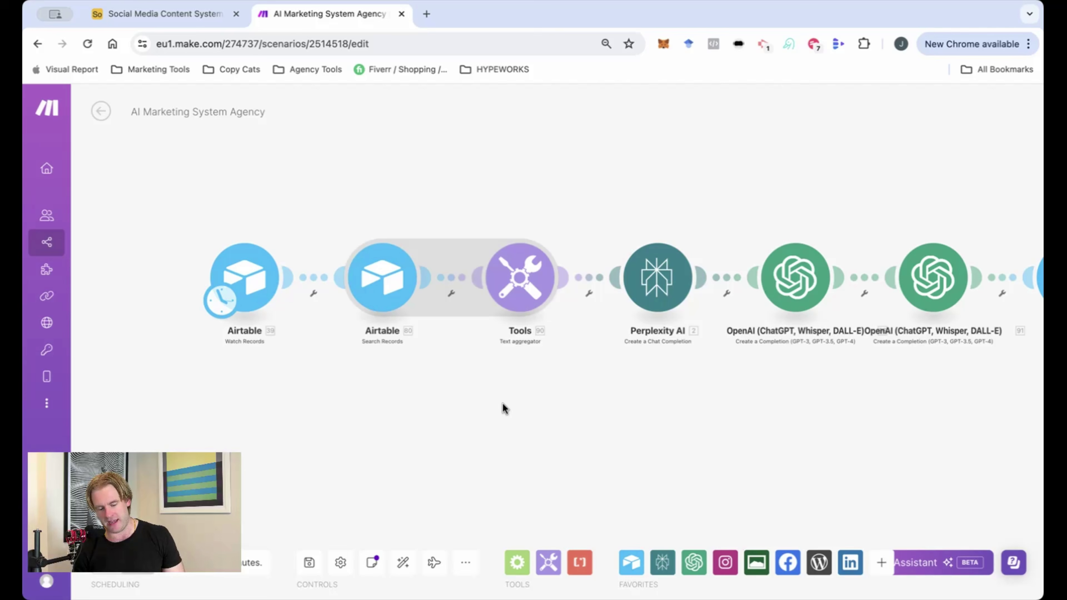
pyautogui.scroll(-2, 504, 409)
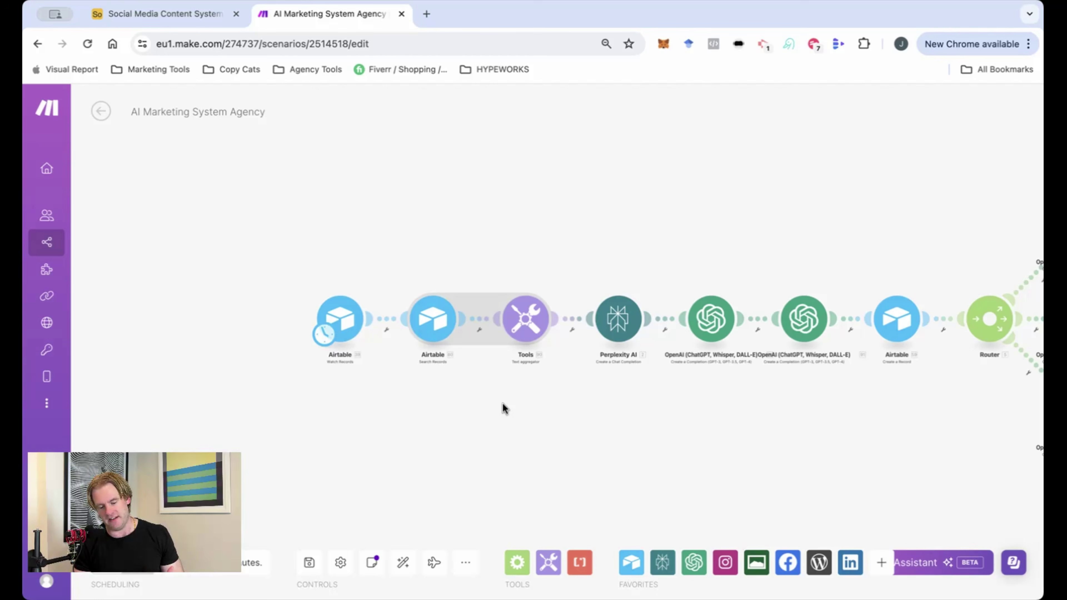
pyautogui.scroll(3, 504, 408)
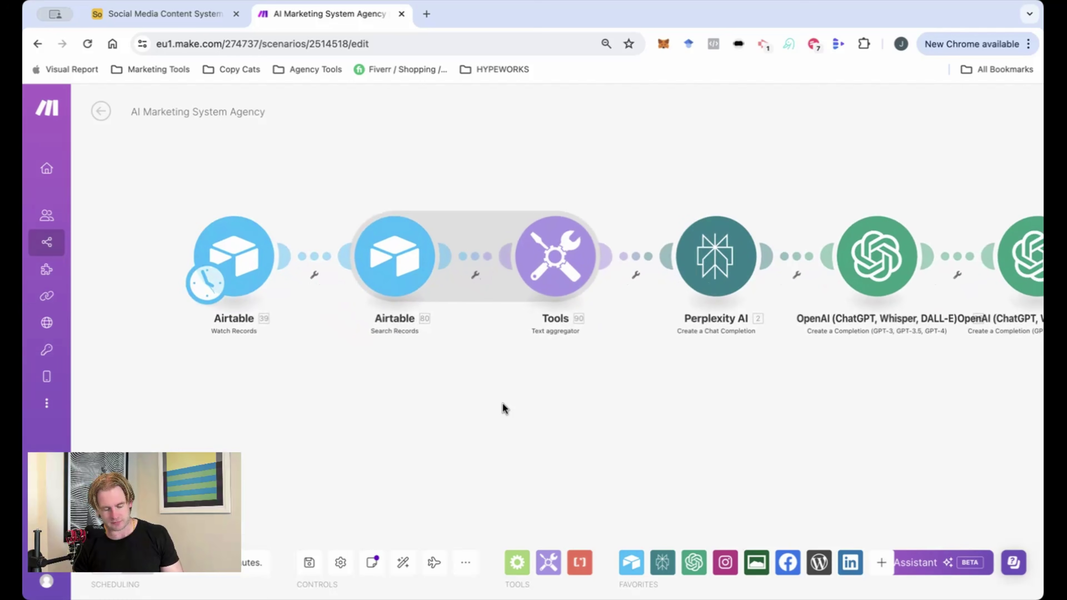
pyautogui.moveTo(415, 377); pyautogui.dragTo(416, 417)
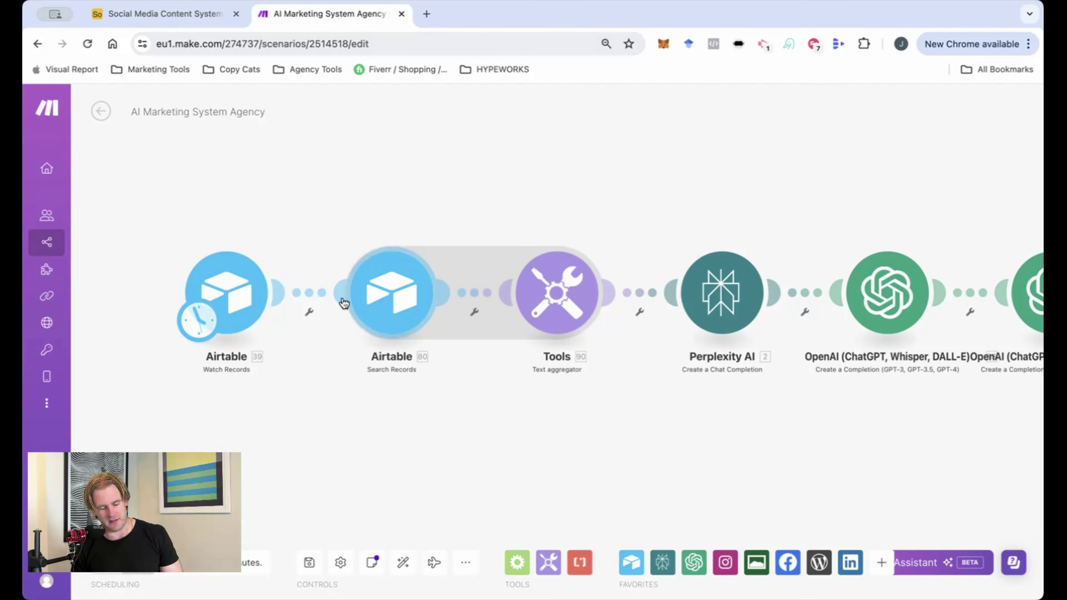
# Switch to the Social Media Content System base in Airtable and review the business records in the Inputs table
pyautogui.click(191, 16)
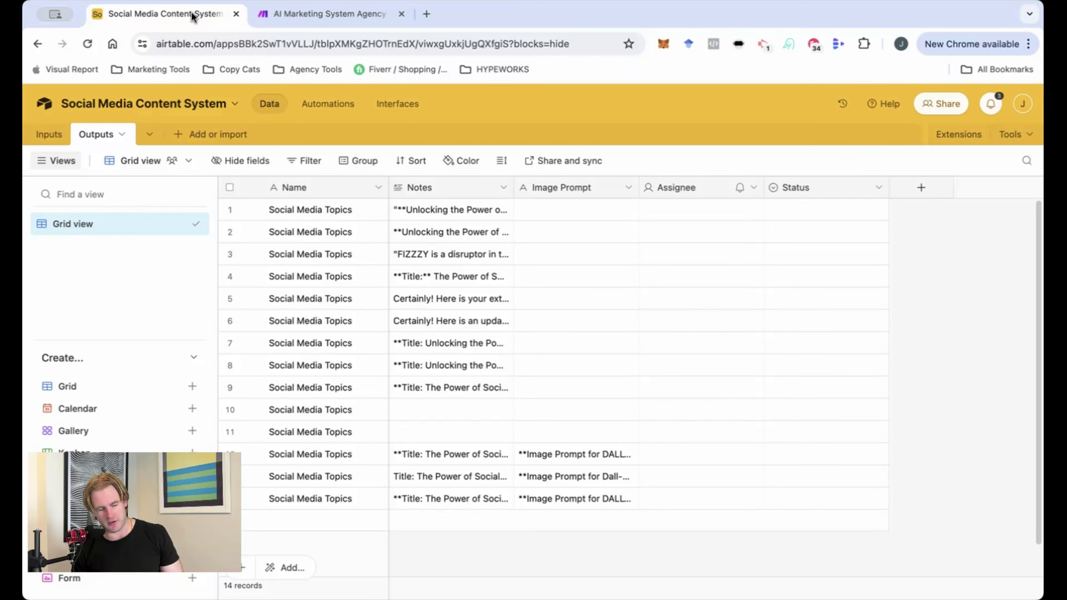
pyautogui.click(49, 134)
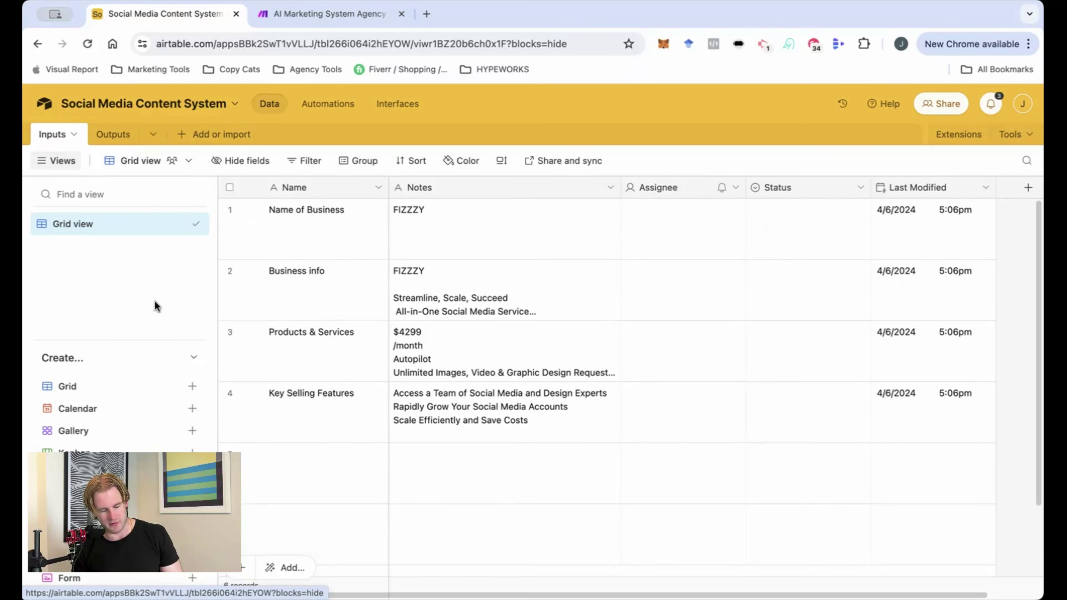
pyautogui.scroll(-3, 393, 335)
pyautogui.scroll(3, 394, 336)
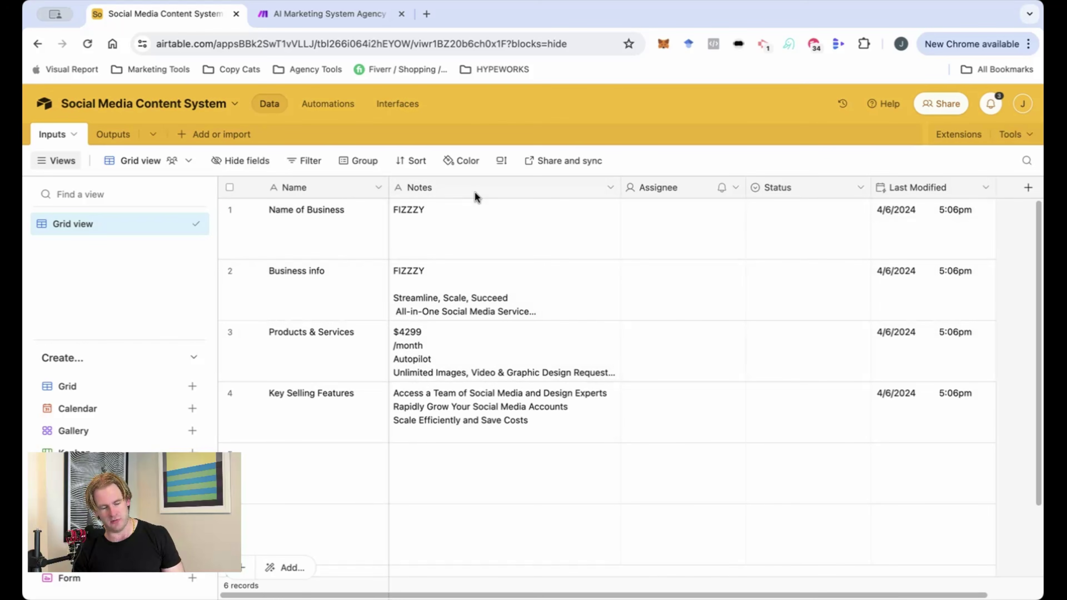
# Check the text aggregator module in the Make scenario against the four filled Notes cells in Airtable's Inputs table
pyautogui.click(301, 13)
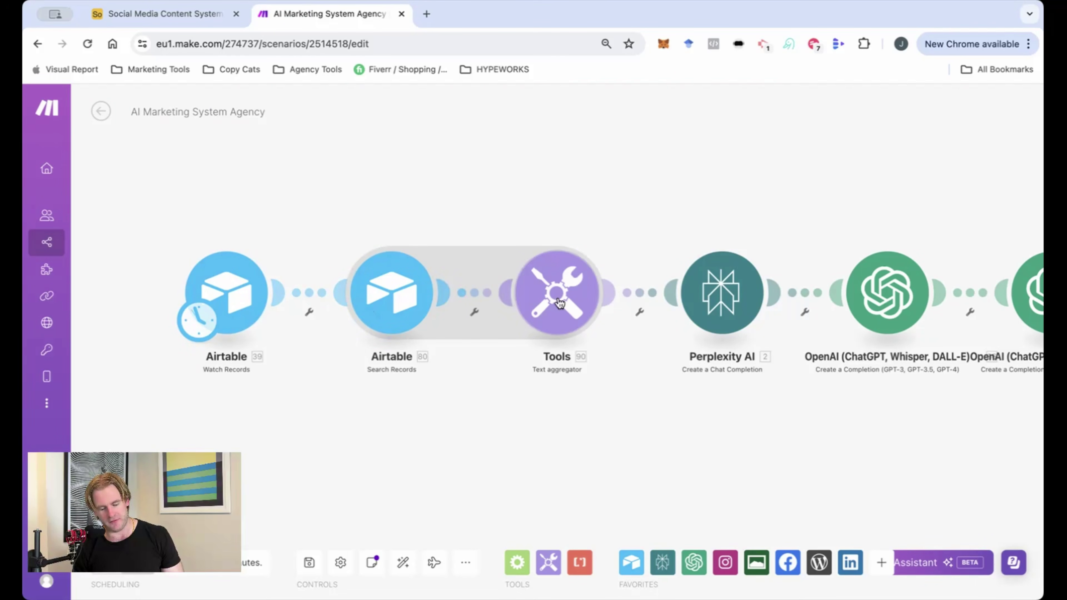
pyautogui.moveTo(635, 219); pyautogui.dragTo(545, 181)
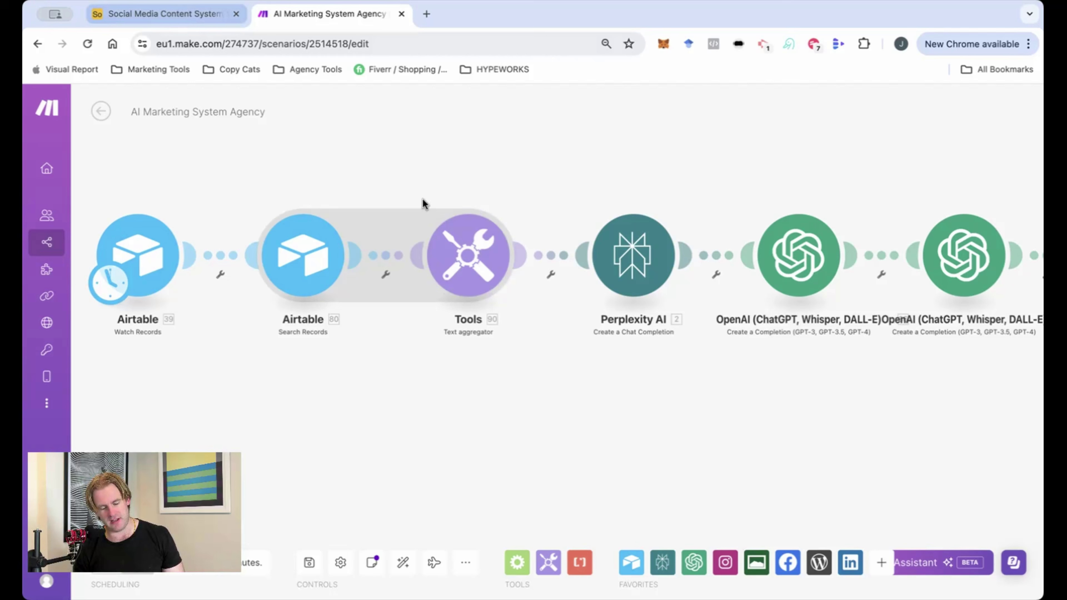
pyautogui.click(159, 17)
pyautogui.moveTo(453, 236); pyautogui.dragTo(459, 388)
# Back in Make, examine the Perplexity AI module, the two OpenAI completion modules and the Airtable Create a Record module before the router
pyautogui.click(309, 18)
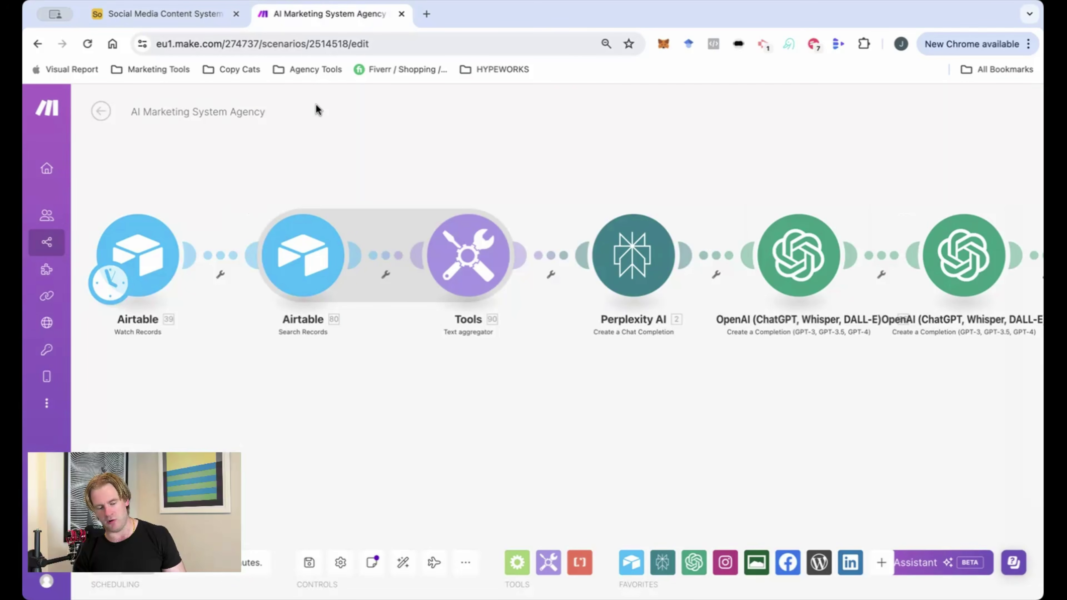
pyautogui.moveTo(621, 191); pyautogui.dragTo(400, 271)
pyautogui.moveTo(543, 201); pyautogui.dragTo(466, 192)
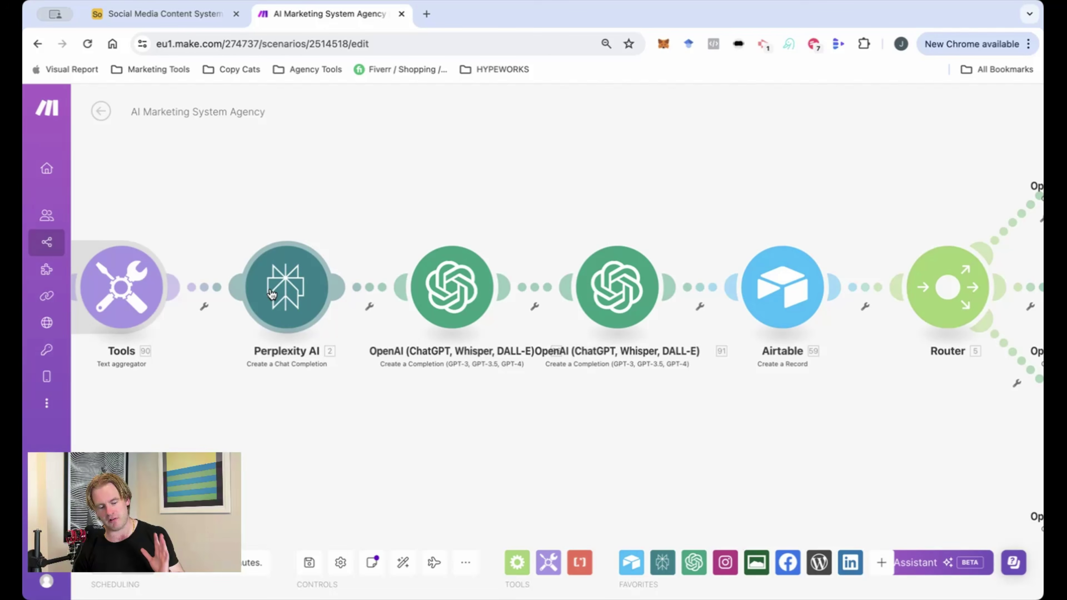
pyautogui.moveTo(489, 203); pyautogui.dragTo(537, 194)
pyautogui.scroll(-1, 537, 194)
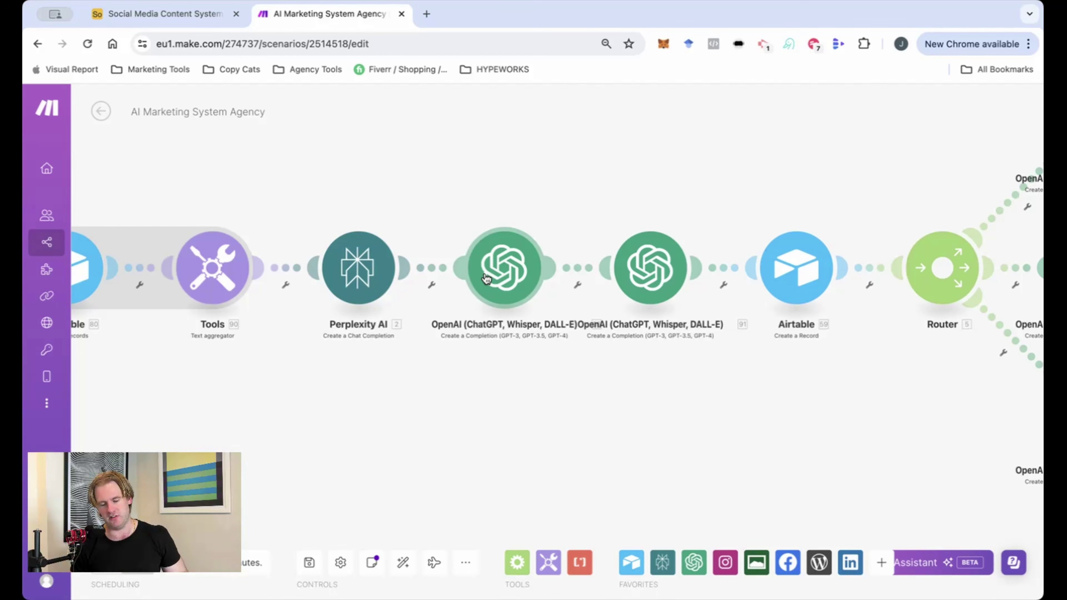
pyautogui.moveTo(738, 167); pyautogui.dragTo(508, 179)
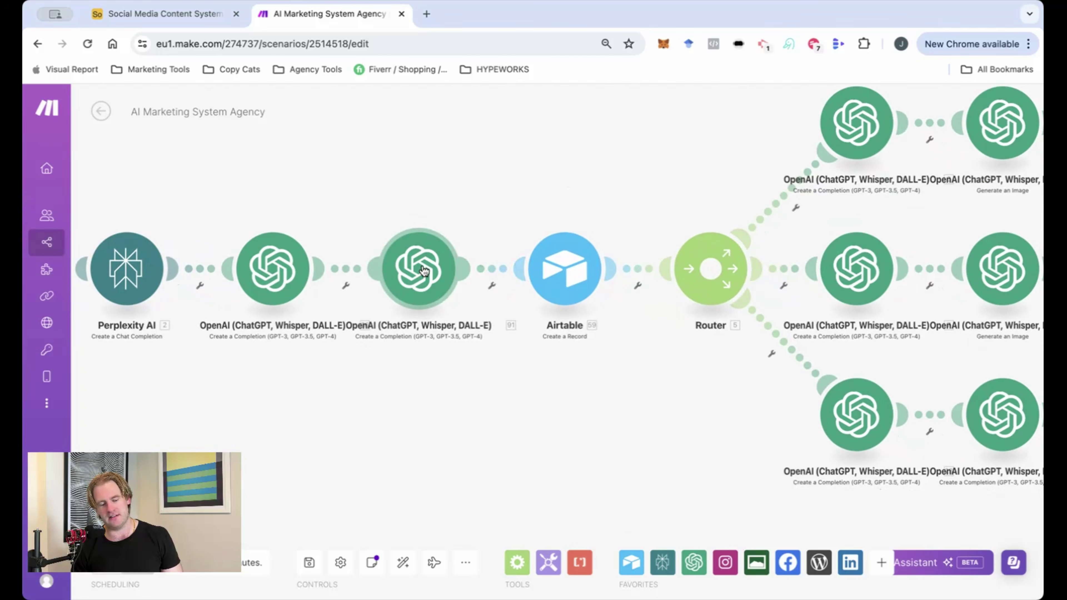
pyautogui.scroll(-5, 417, 283)
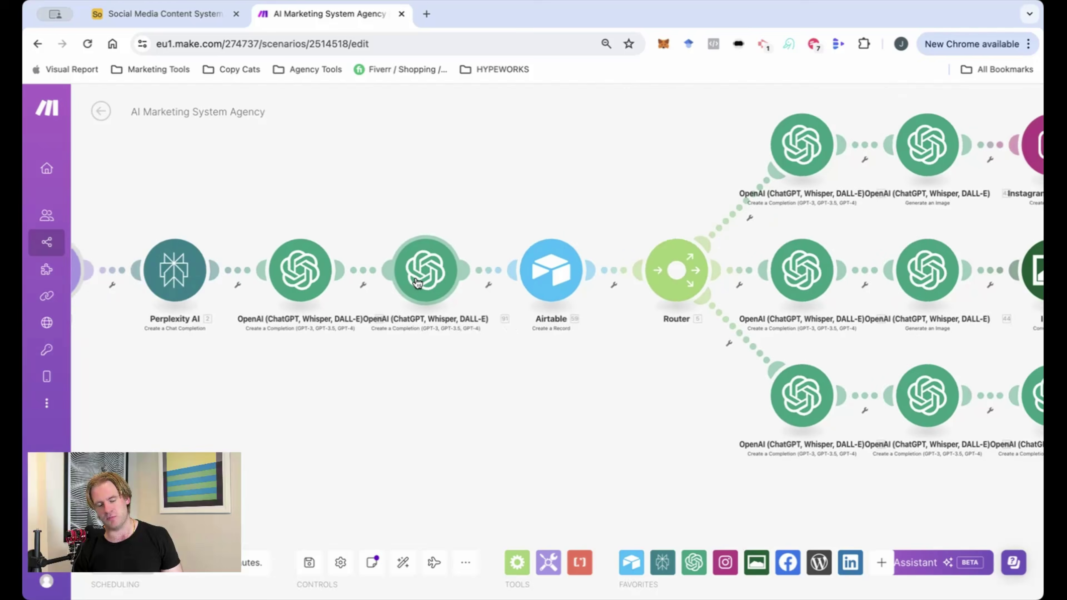
pyautogui.moveTo(519, 191); pyautogui.dragTo(431, 181)
pyautogui.scroll(1, 412, 261)
pyautogui.scroll(1, 413, 261)
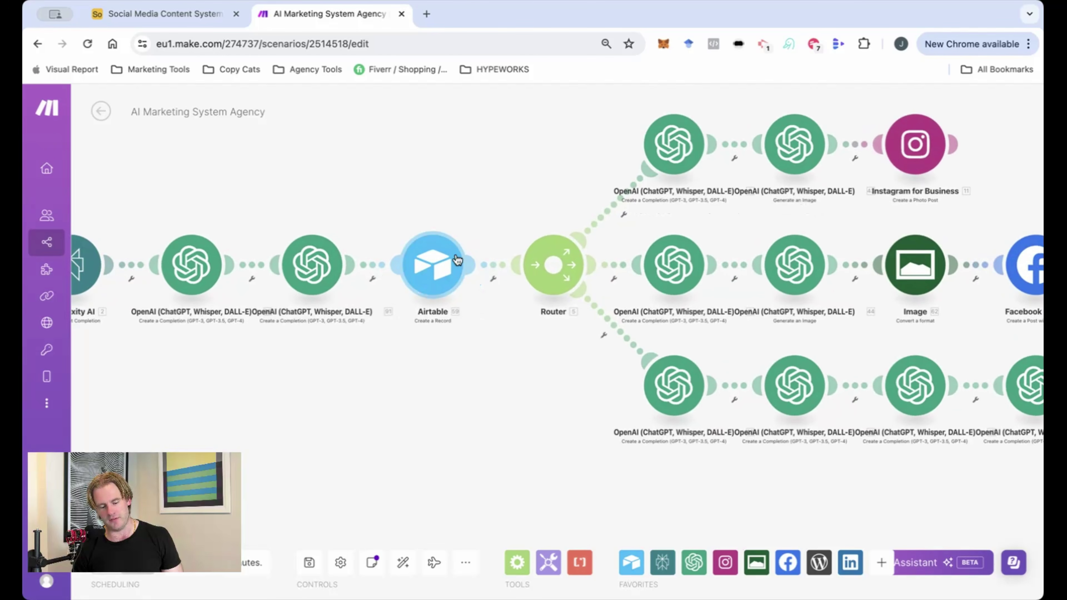
# Switch to Airtable and review the Notes and Image Prompt columns of the records in the Outputs table
pyautogui.click(167, 16)
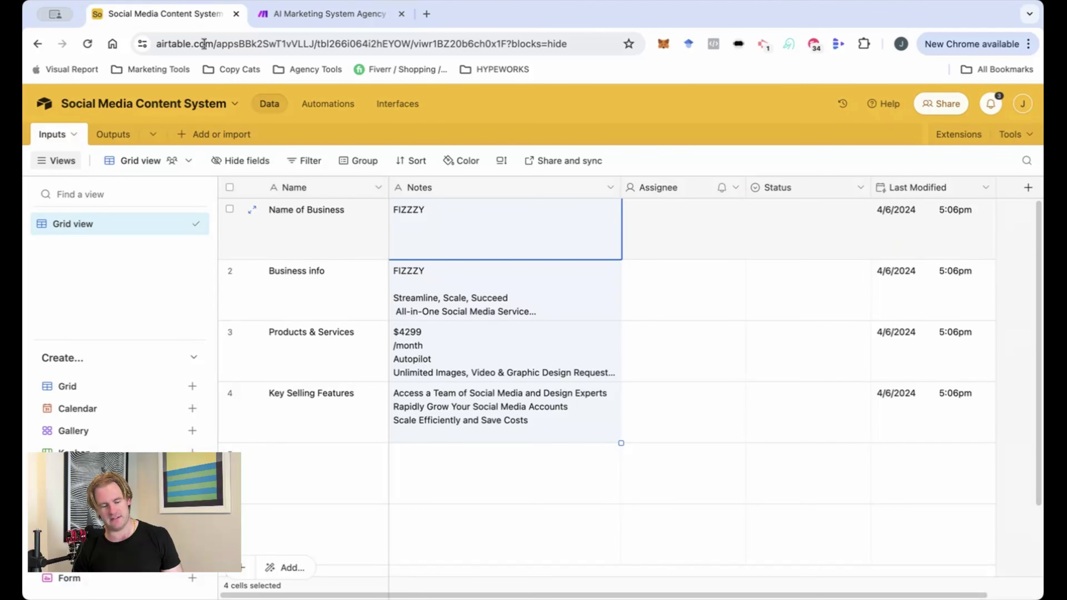
pyautogui.click(112, 135)
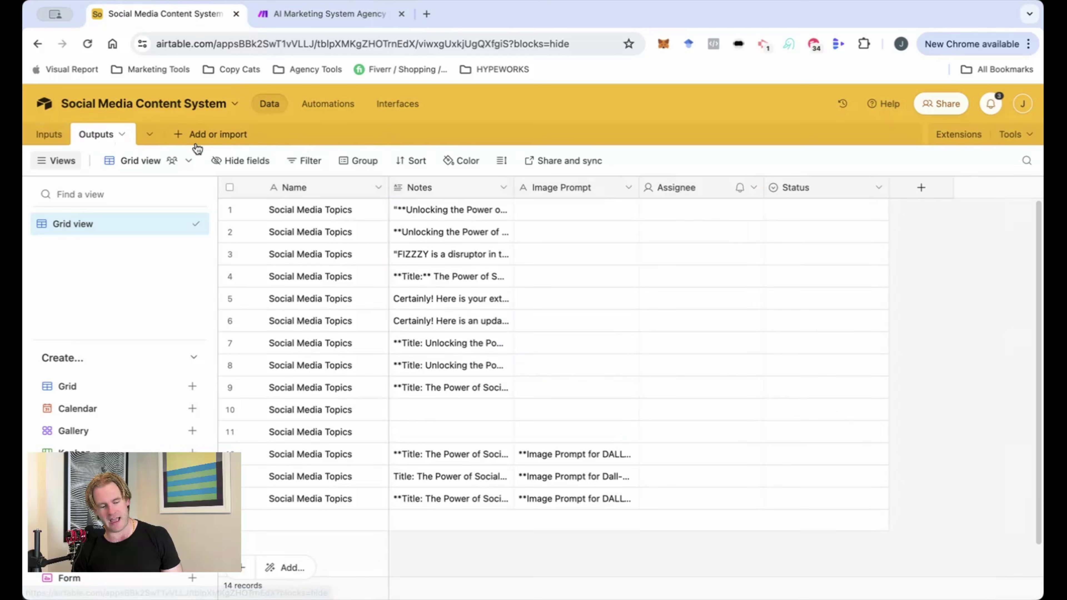
pyautogui.scroll(-1, 364, 256)
pyautogui.scroll(-2, 395, 252)
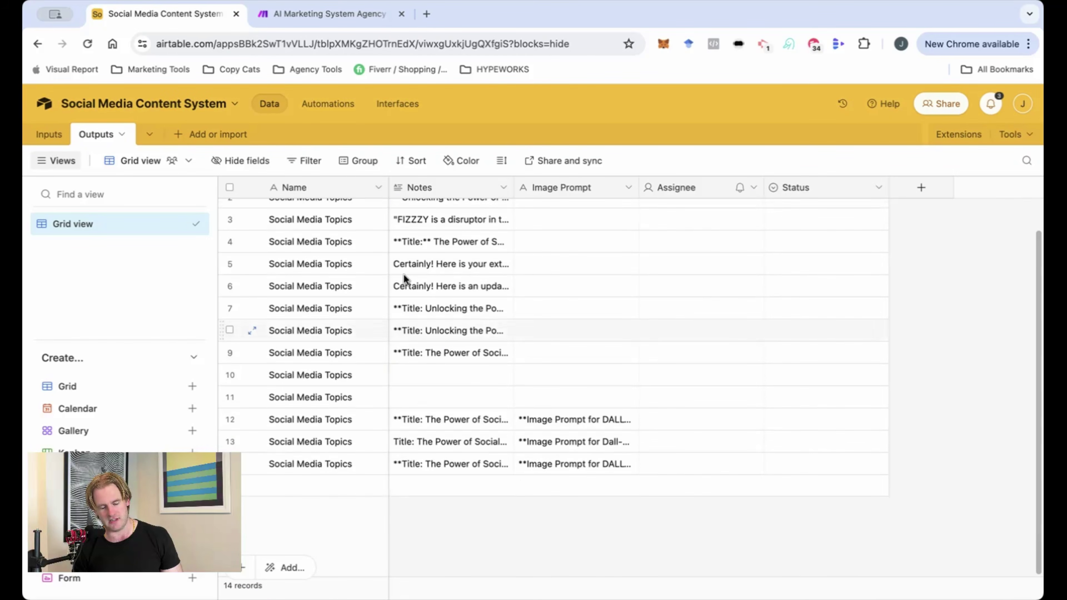
pyautogui.scroll(3, 405, 278)
pyautogui.scroll(-2, 579, 398)
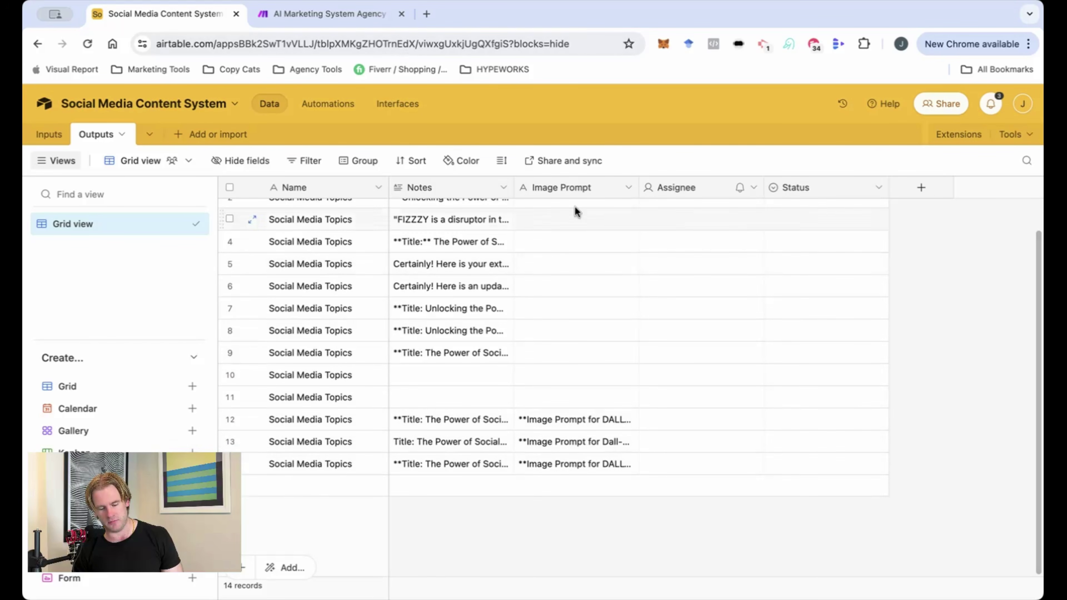
# Return to the Make scenario and examine the router's Instagram for Business and Facebook Pages branches
pyautogui.click(306, 13)
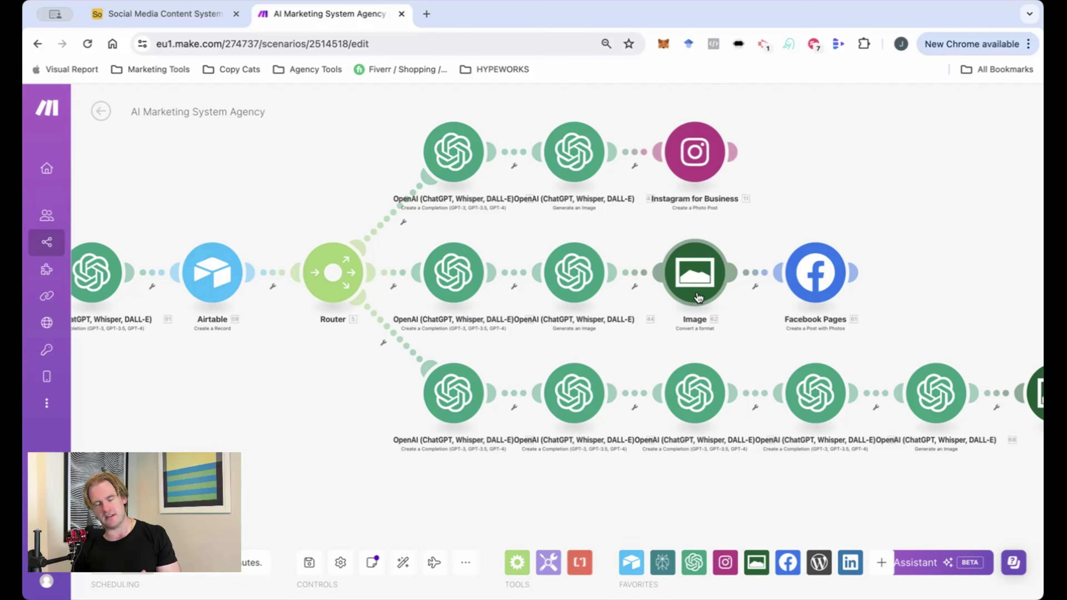
pyautogui.scroll(-2, 698, 295)
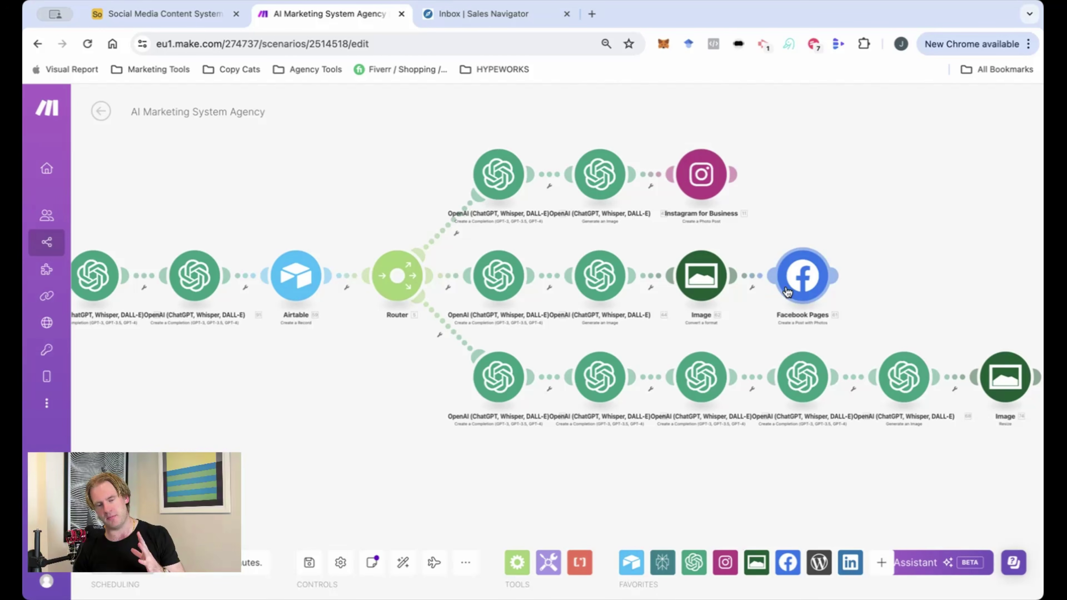
pyautogui.moveTo(919, 298); pyautogui.dragTo(672, 272)
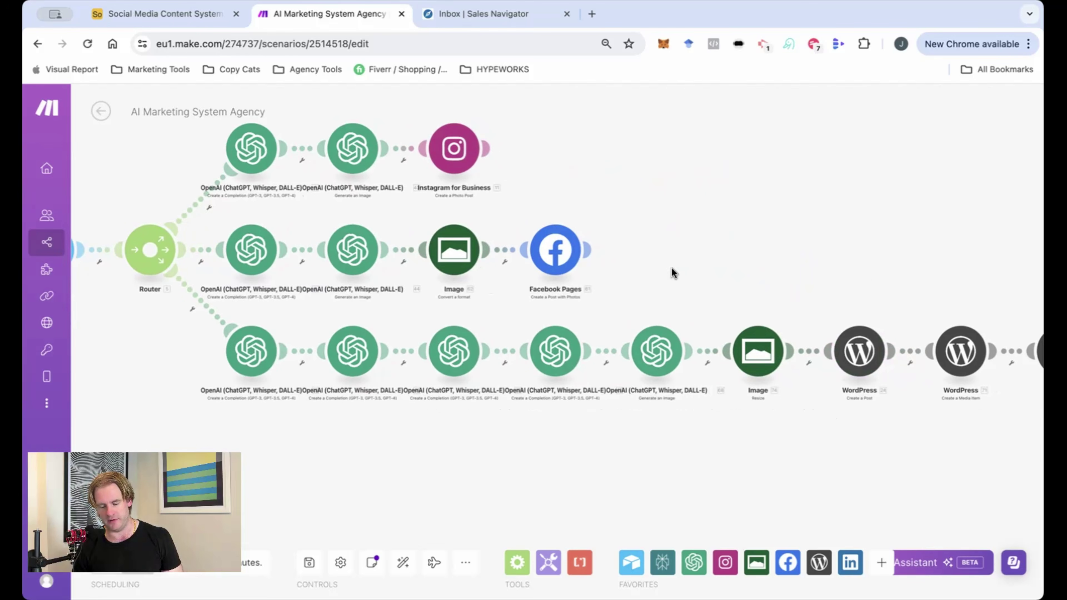
# Examine the router's third branch from the OpenAI modules through image resizing and the three WordPress modules to the LinkedIn post module
pyautogui.moveTo(870, 274); pyautogui.dragTo(724, 207)
pyautogui.scroll(-1, 714, 211)
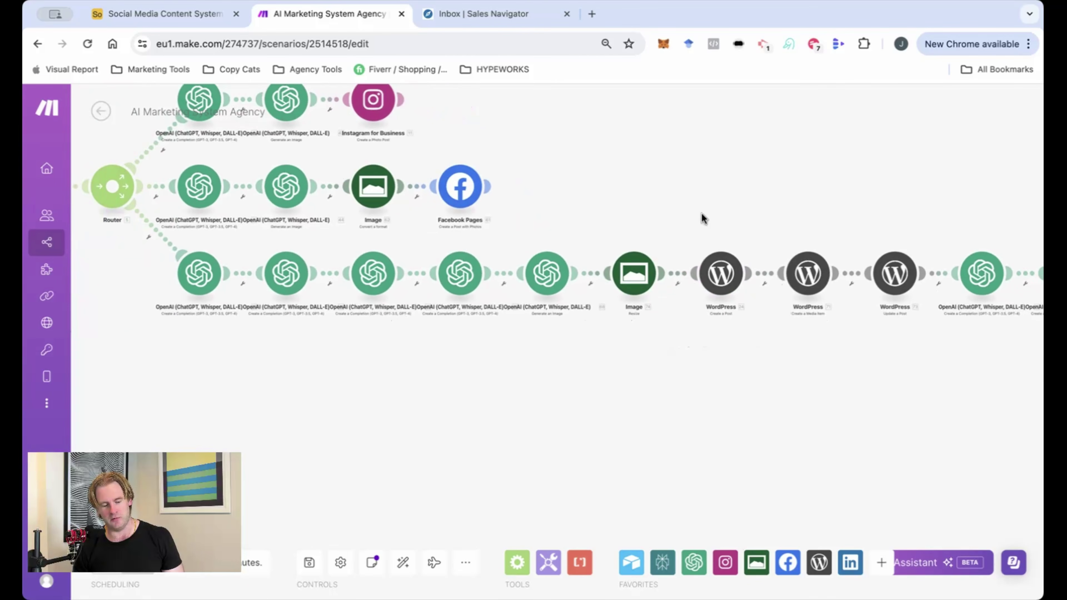
pyautogui.click(188, 284)
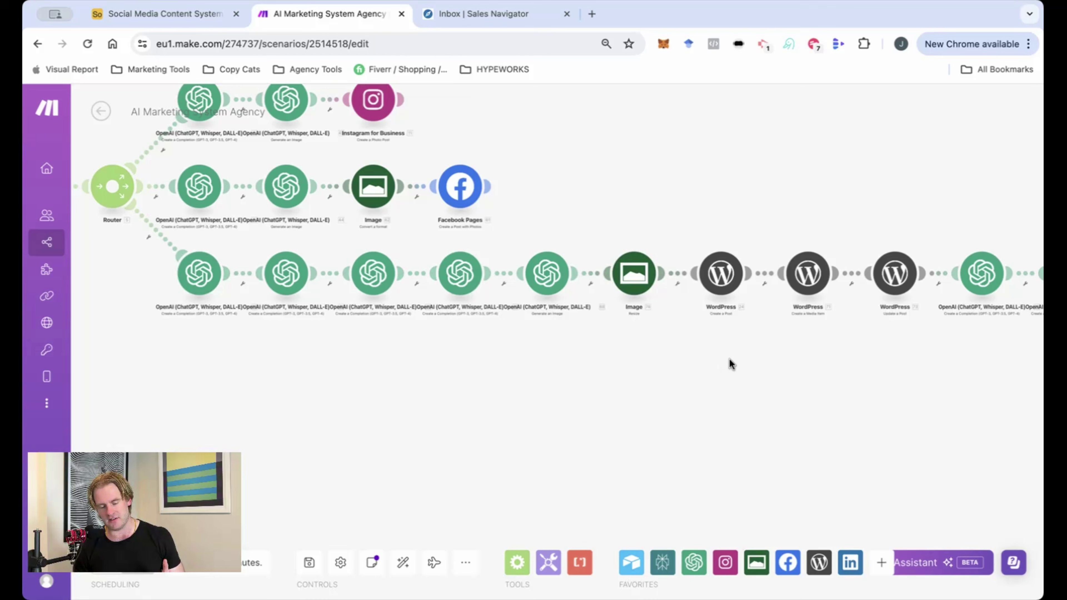
pyautogui.hscroll(2, 729, 359)
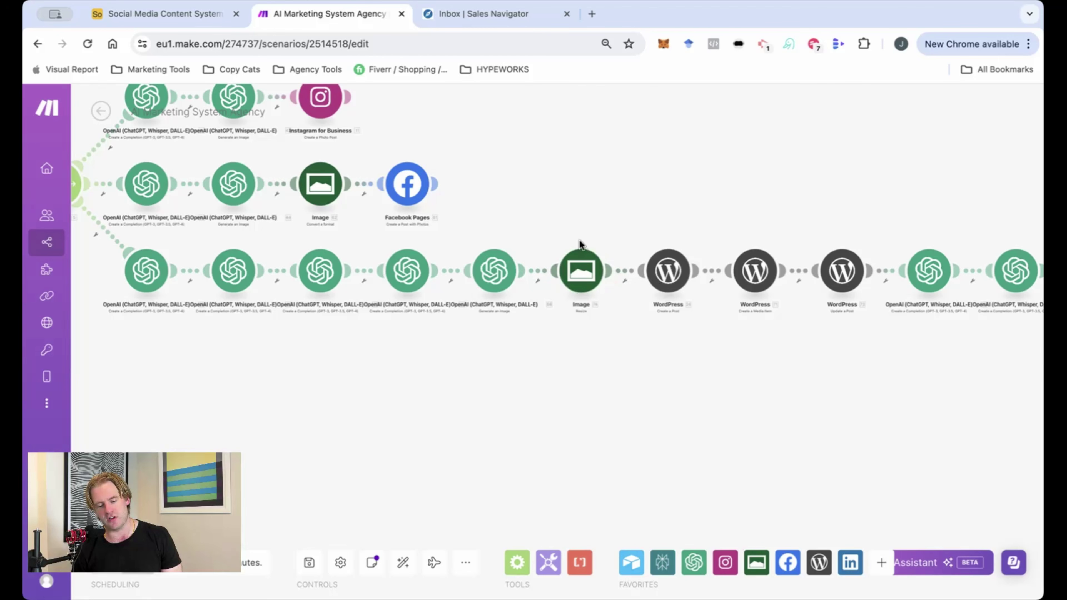
pyautogui.scroll(3, 514, 211)
pyautogui.scroll(2, 401, 204)
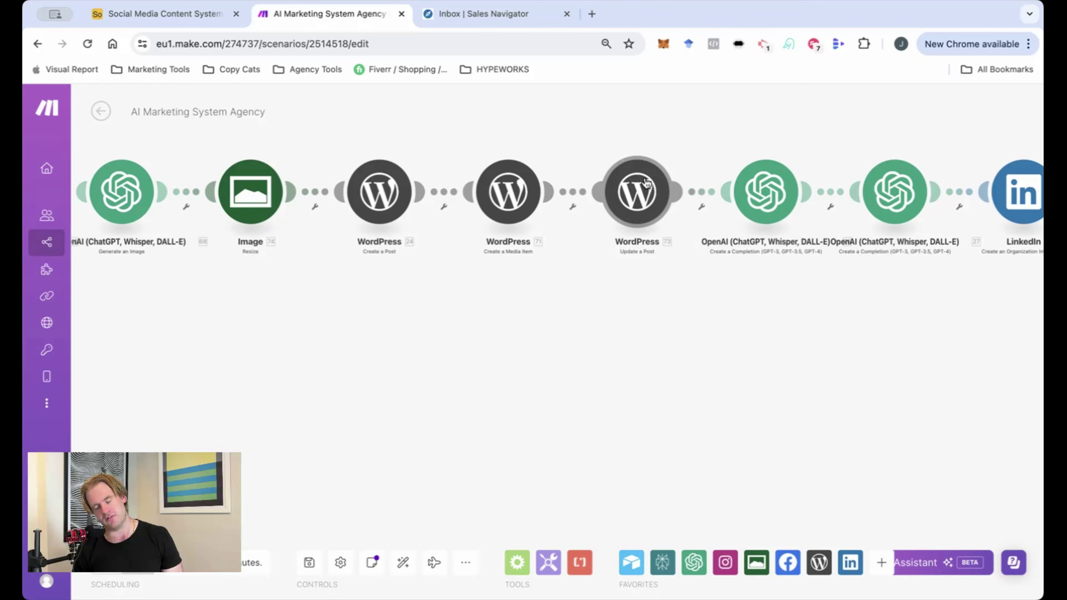
pyautogui.moveTo(754, 122); pyautogui.dragTo(524, 183)
pyautogui.scroll(-2, 524, 184)
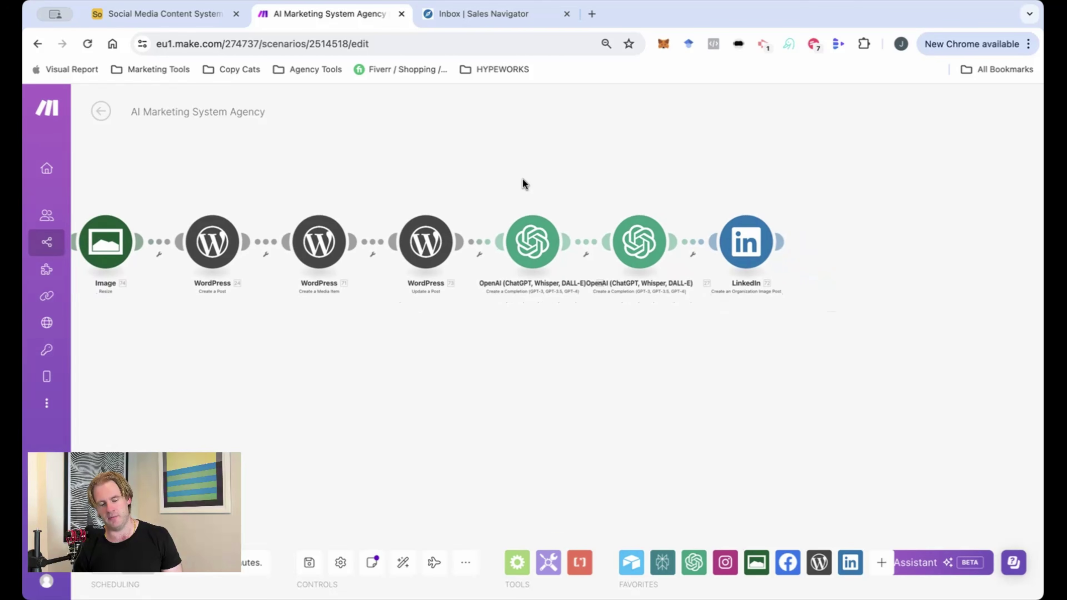
pyautogui.moveTo(562, 317); pyautogui.dragTo(504, 324)
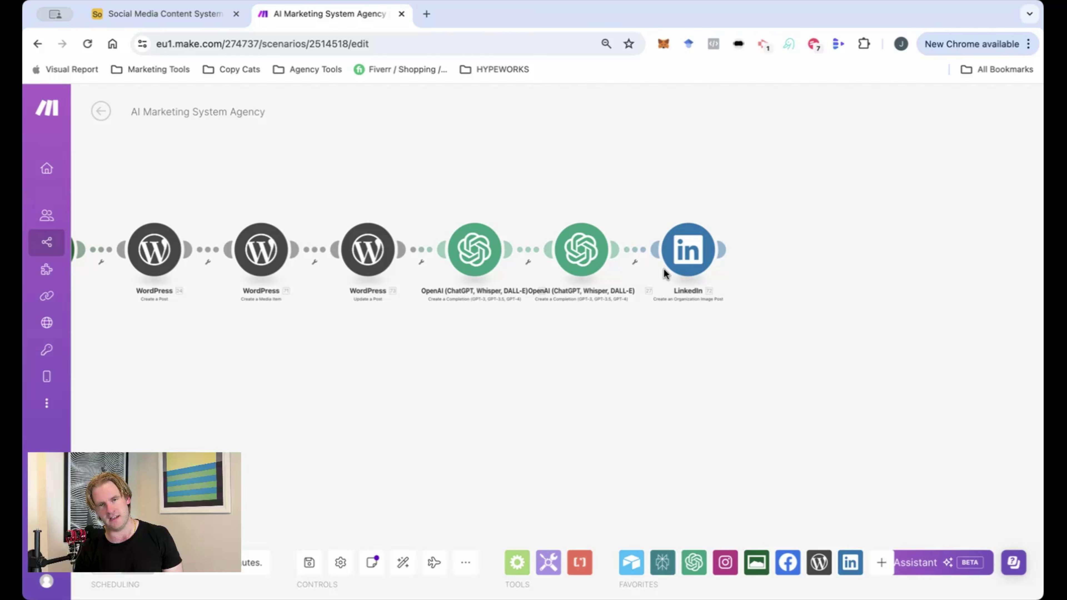
# Bring the whole scenario into view and follow its execution through the router branches
pyautogui.scroll(-8, 663, 269)
pyautogui.moveTo(658, 247); pyautogui.dragTo(862, 262)
pyautogui.scroll(4, 862, 262)
pyautogui.scroll(-2, 864, 268)
pyautogui.moveTo(786, 253); pyautogui.dragTo(871, 253)
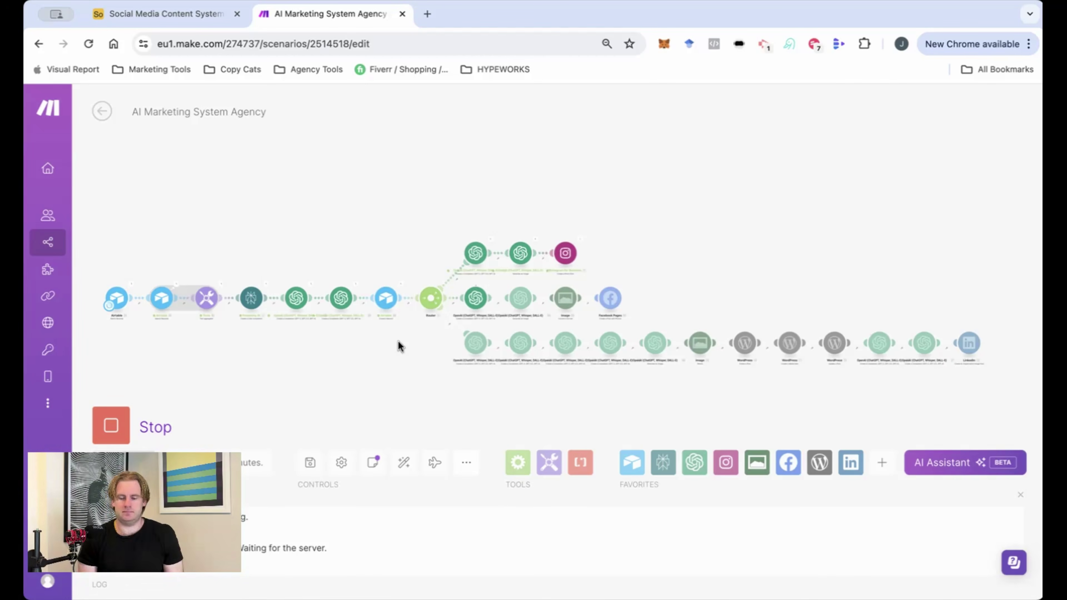
pyautogui.scroll(3, 494, 375)
pyautogui.scroll(-3, 494, 370)
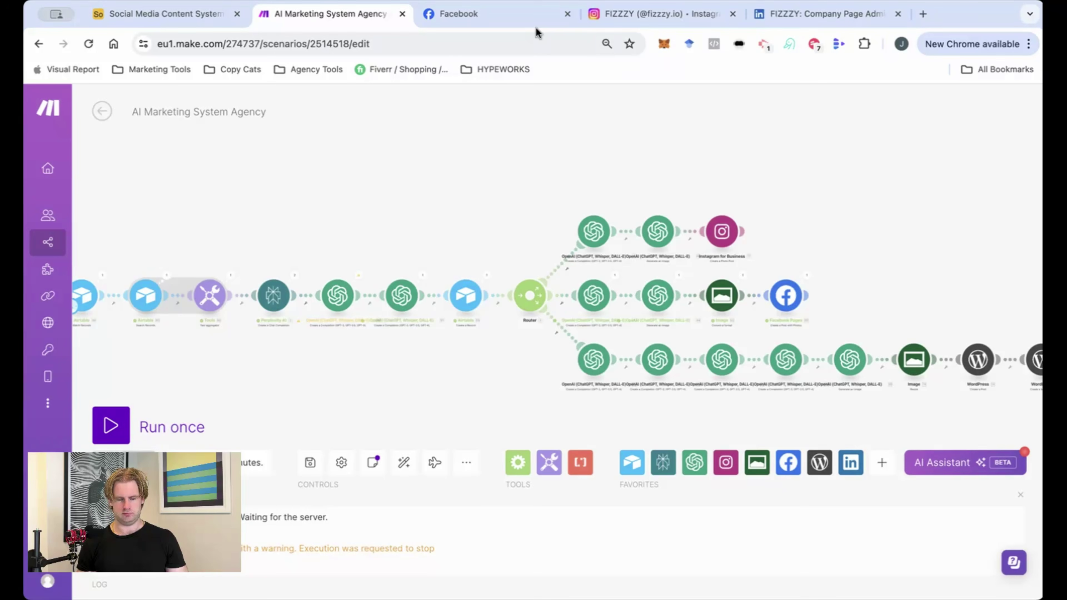
# Switch to Facebook and find the newest post published by Make on the Fizzzy page
pyautogui.click(533, 30)
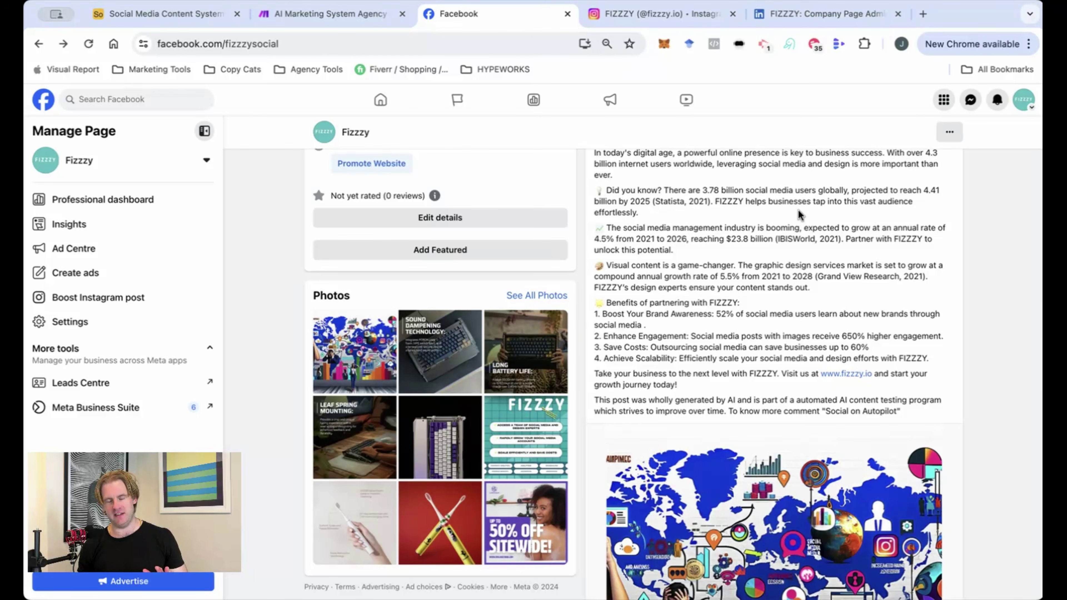
pyautogui.scroll(5, 799, 214)
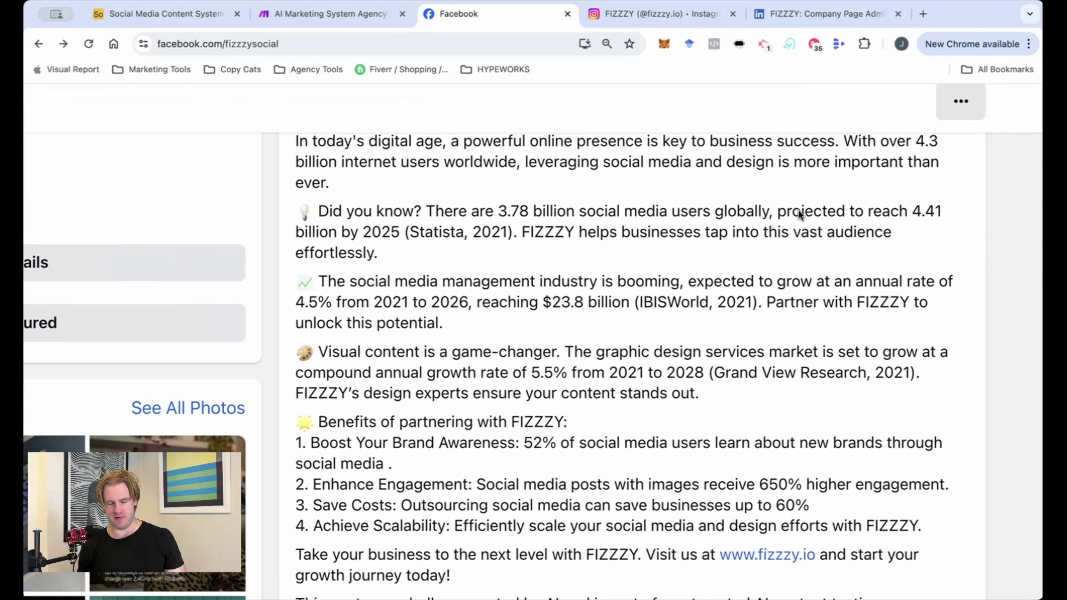
pyautogui.scroll(6, 798, 213)
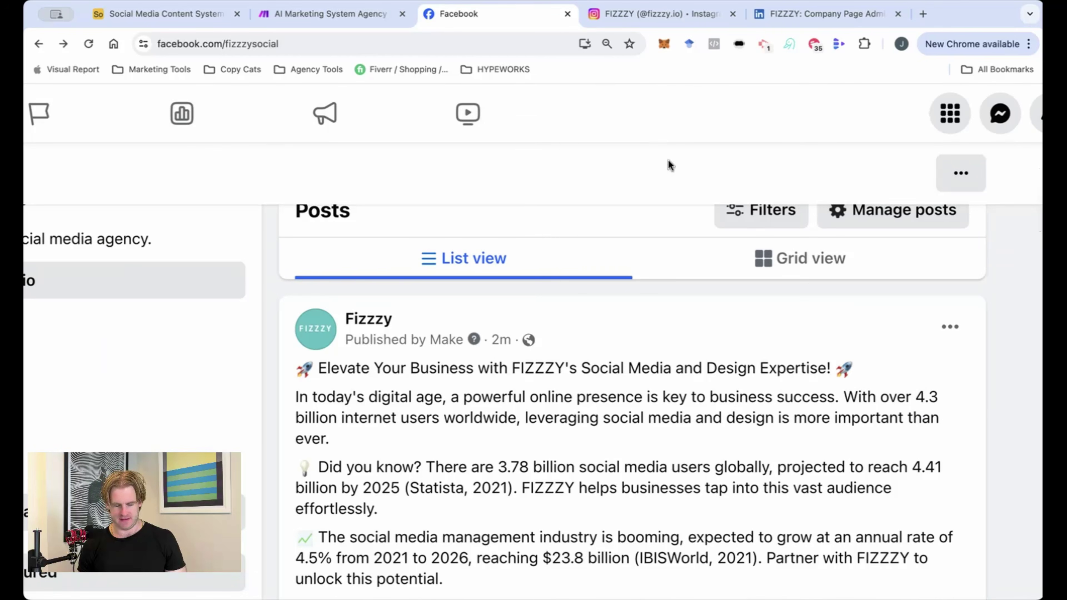
pyautogui.scroll(-5, 668, 166)
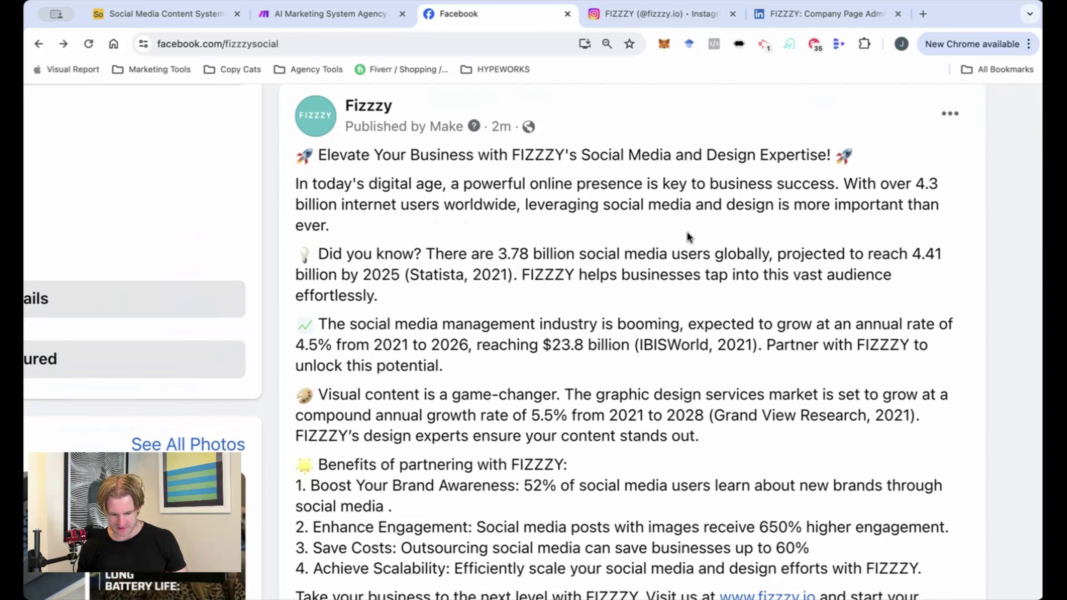
# Read the Facebook post's text from the opening statistics through the partnering benefits to the closing AI-generation notice
pyautogui.scroll(-1, 688, 233)
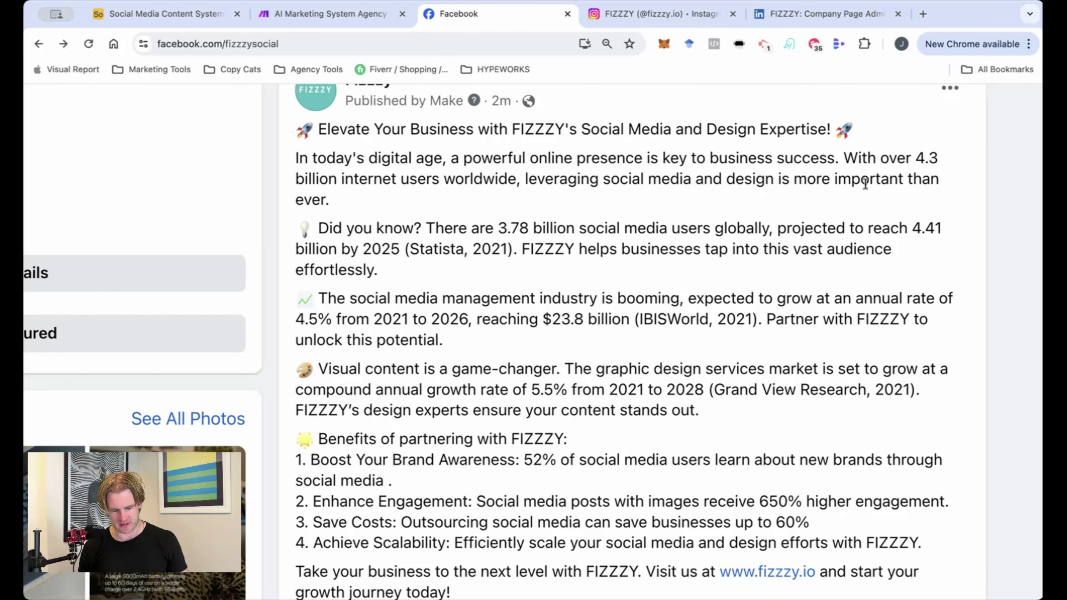
pyautogui.scroll(-2, 865, 183)
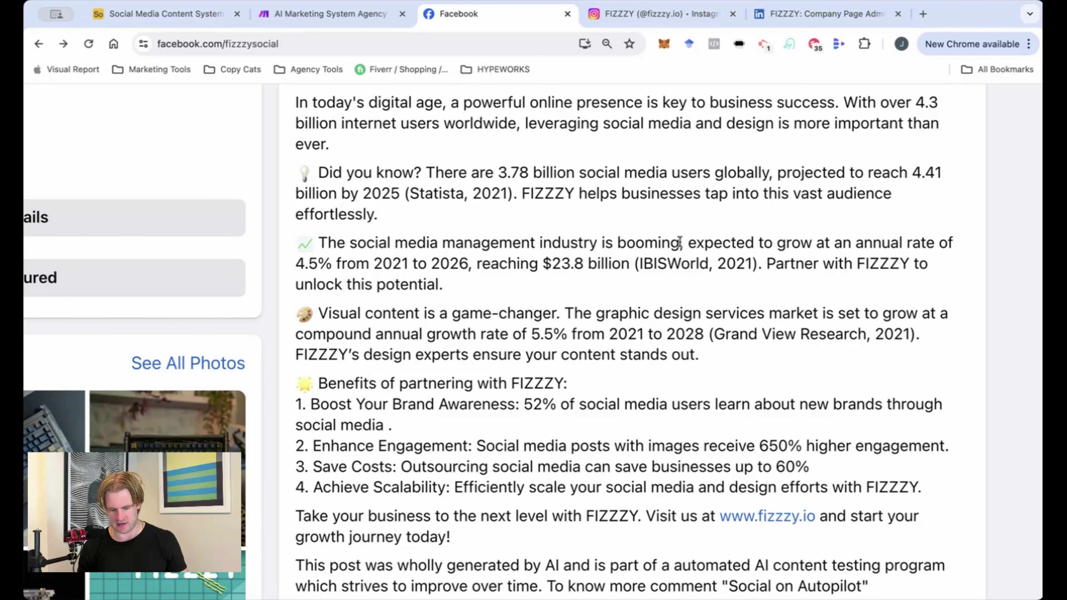
pyautogui.scroll(-1, 685, 252)
pyautogui.scroll(1, 679, 242)
pyautogui.scroll(-3, 687, 206)
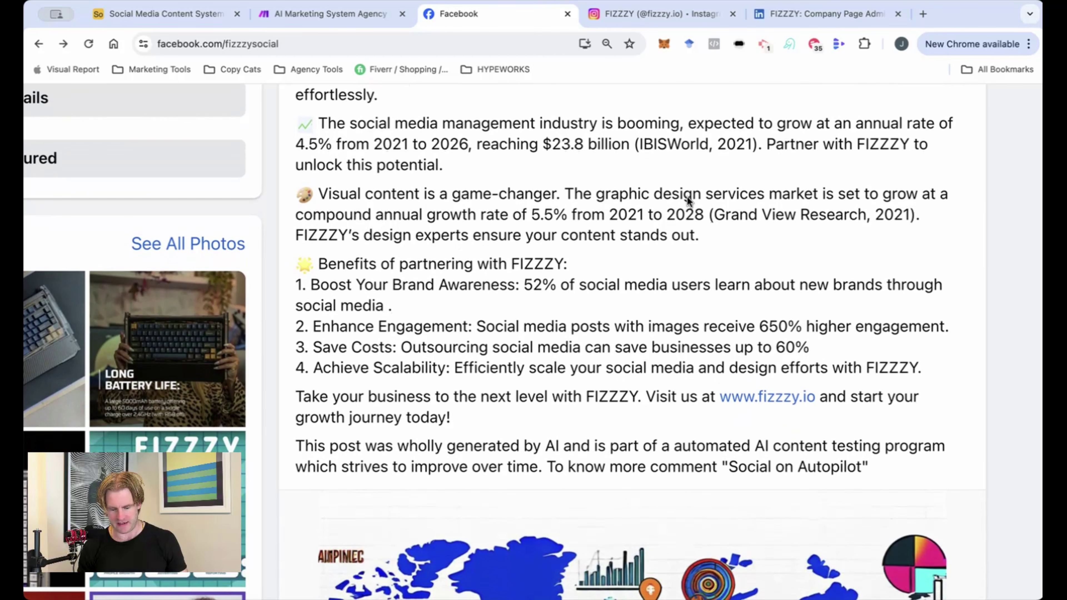
pyautogui.scroll(1, 686, 196)
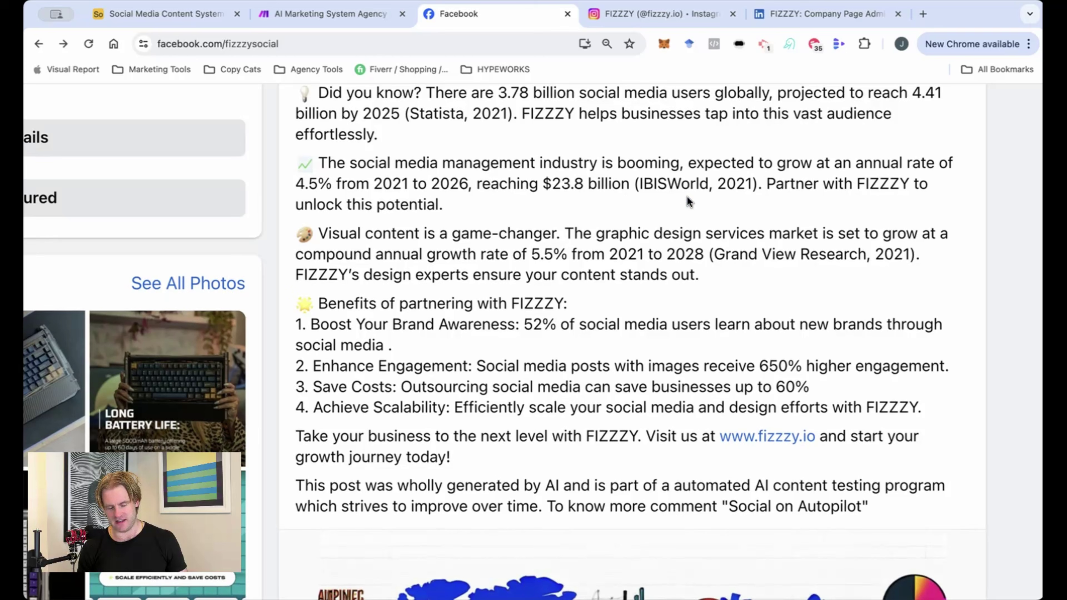
pyautogui.scroll(-1, 688, 202)
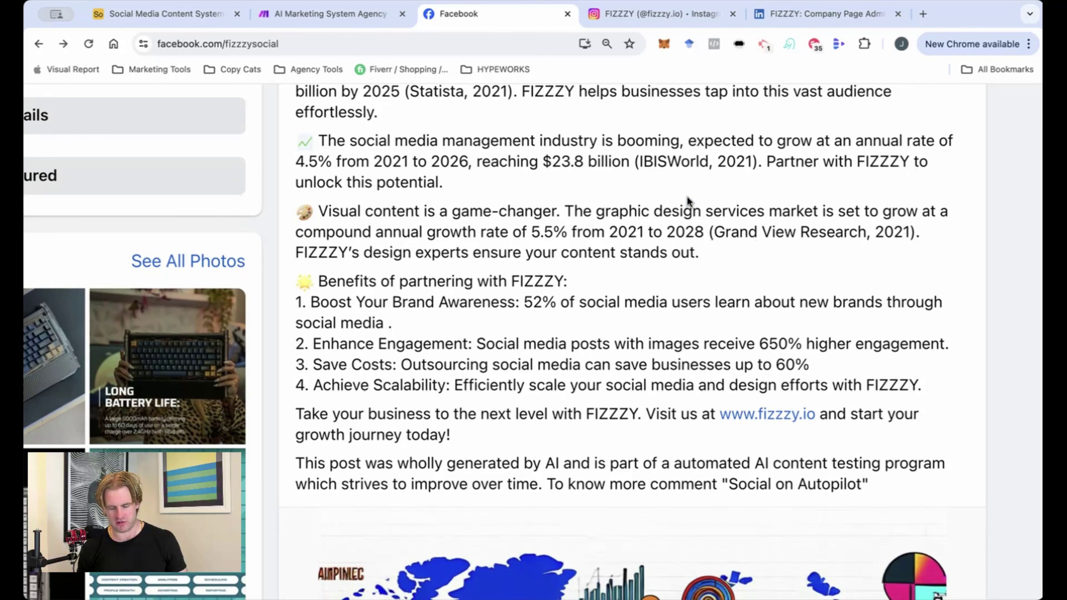
pyautogui.scroll(-3, 687, 201)
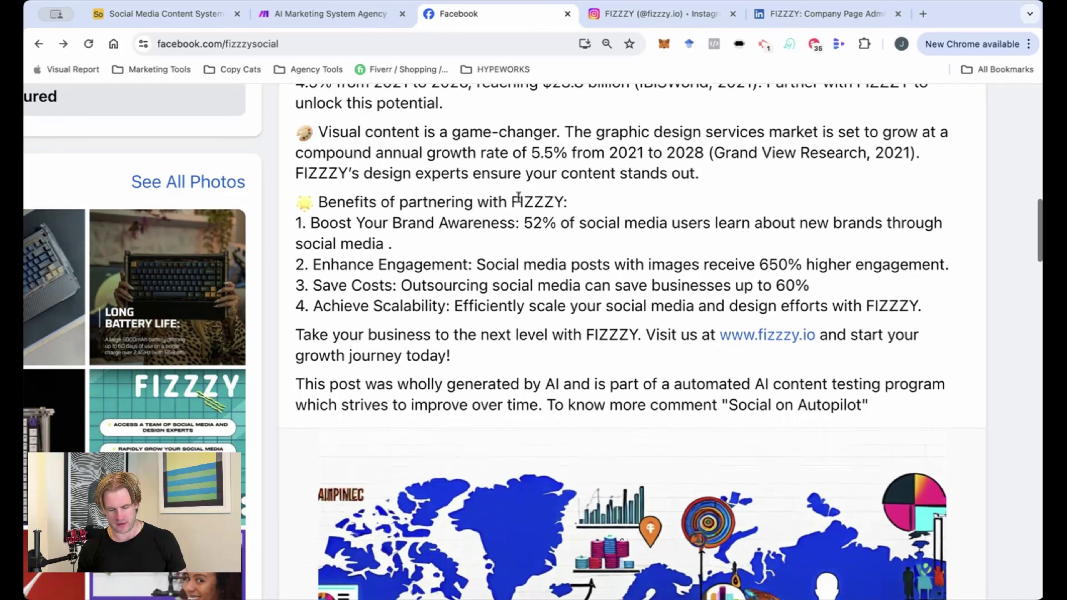
pyautogui.scroll(-1, 588, 263)
# Inspect the Facebook post's AI-generated world map image, viewing it enlarged before returning to the page
pyautogui.scroll(-6, 582, 270)
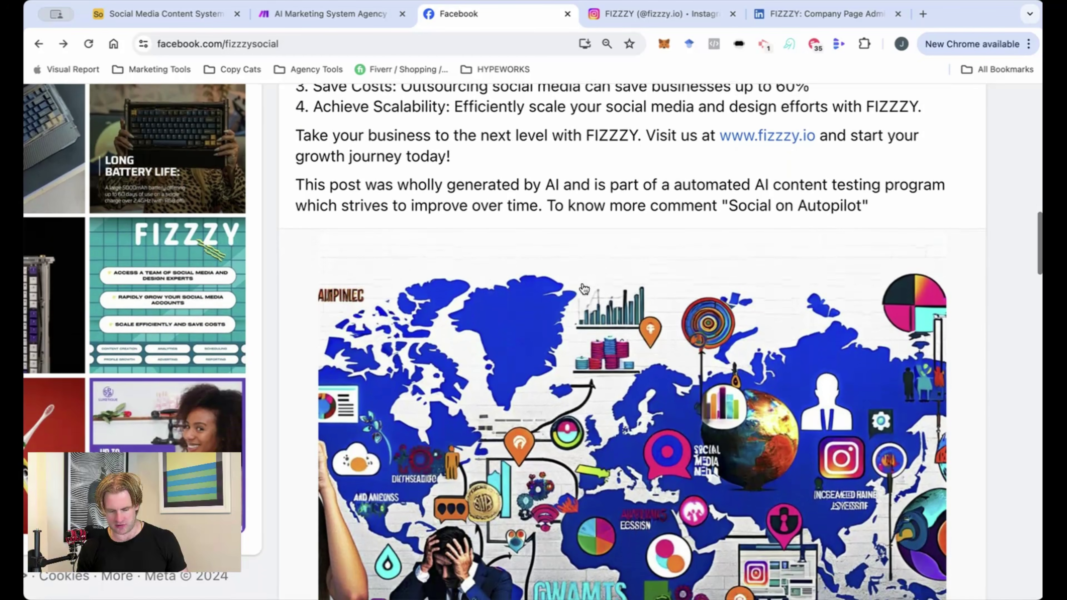
pyautogui.scroll(-8, 635, 206)
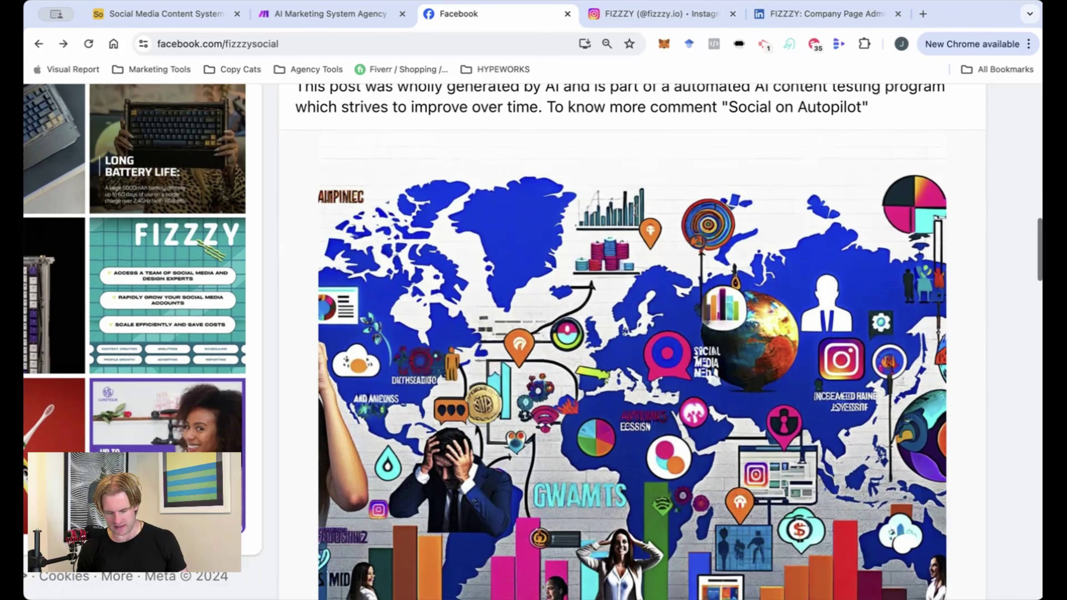
pyautogui.scroll(4, 636, 215)
pyautogui.click(634, 215)
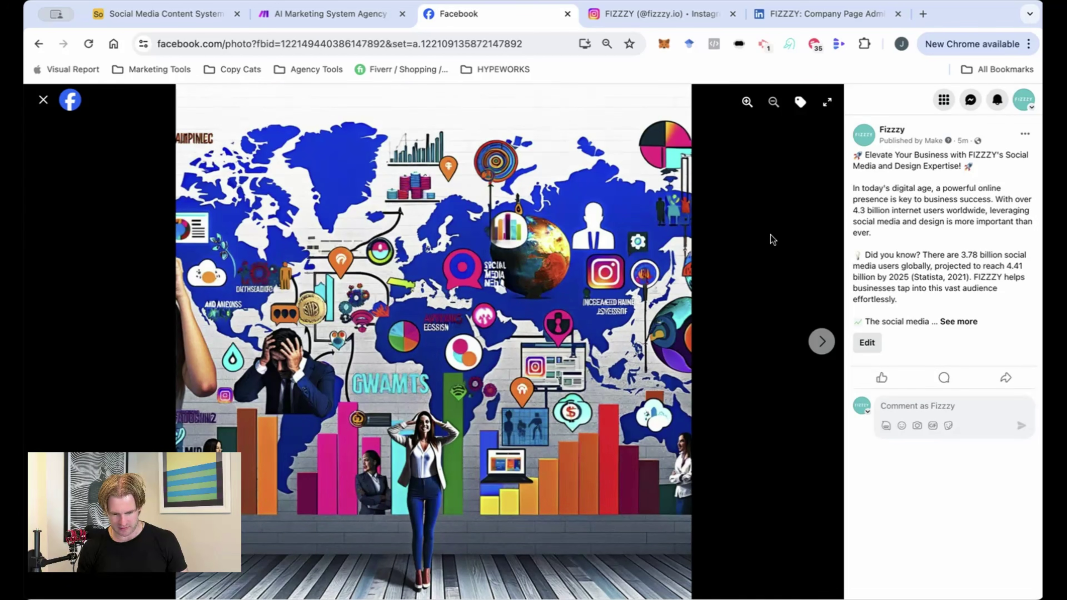
pyautogui.click(772, 239)
pyautogui.hscroll(2, 816, 328)
pyautogui.hscroll(6, 816, 328)
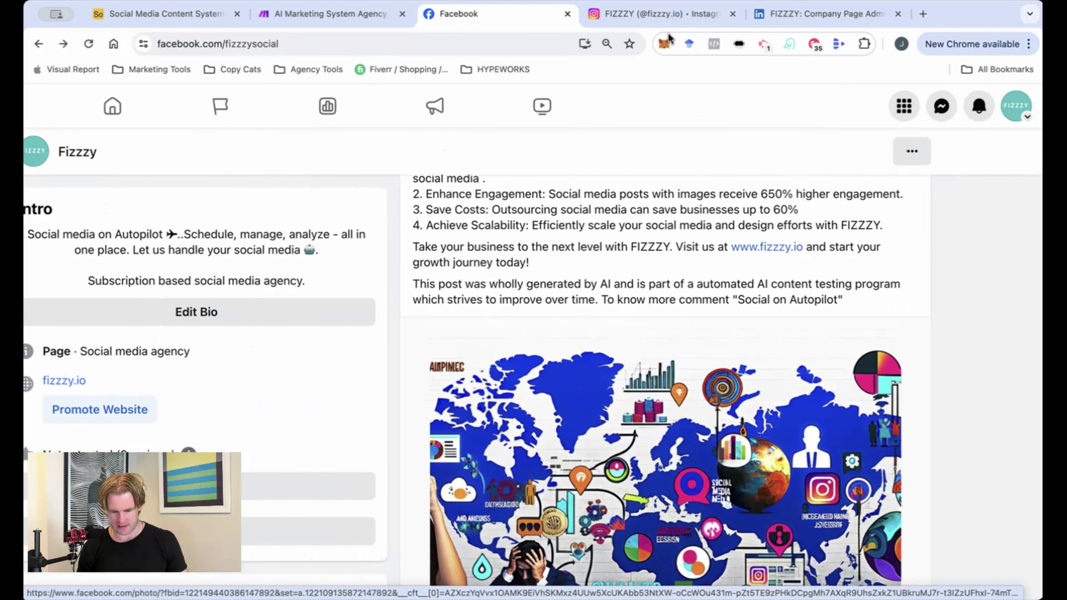
# Switch to the fizzzy.io Instagram post and review its image and caption
pyautogui.click(621, 17)
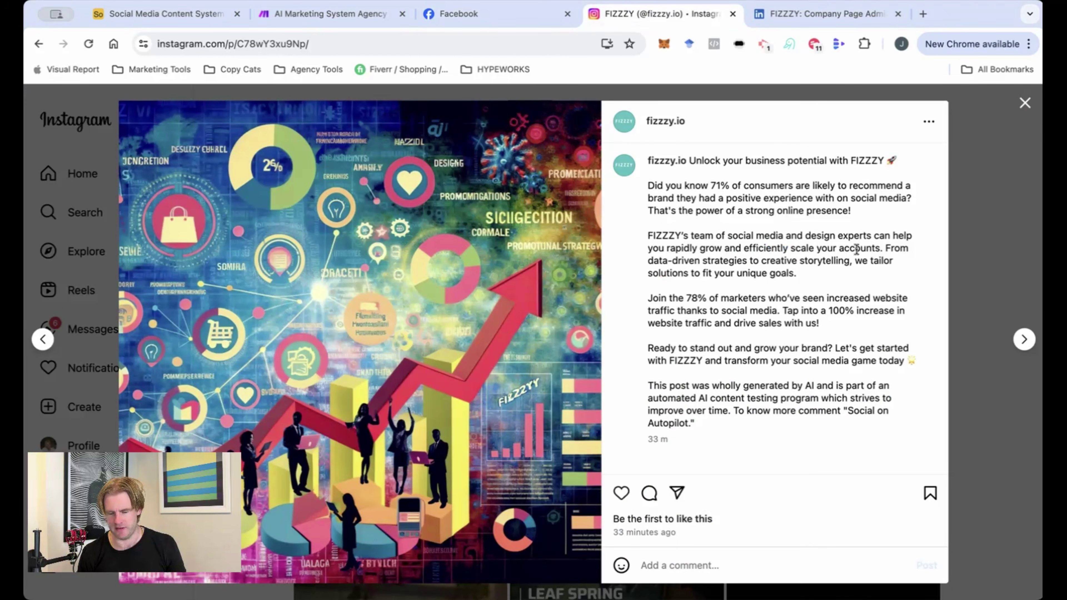
pyautogui.scroll(3, 856, 249)
pyautogui.hscroll(1, 856, 249)
pyautogui.scroll(2, 856, 249)
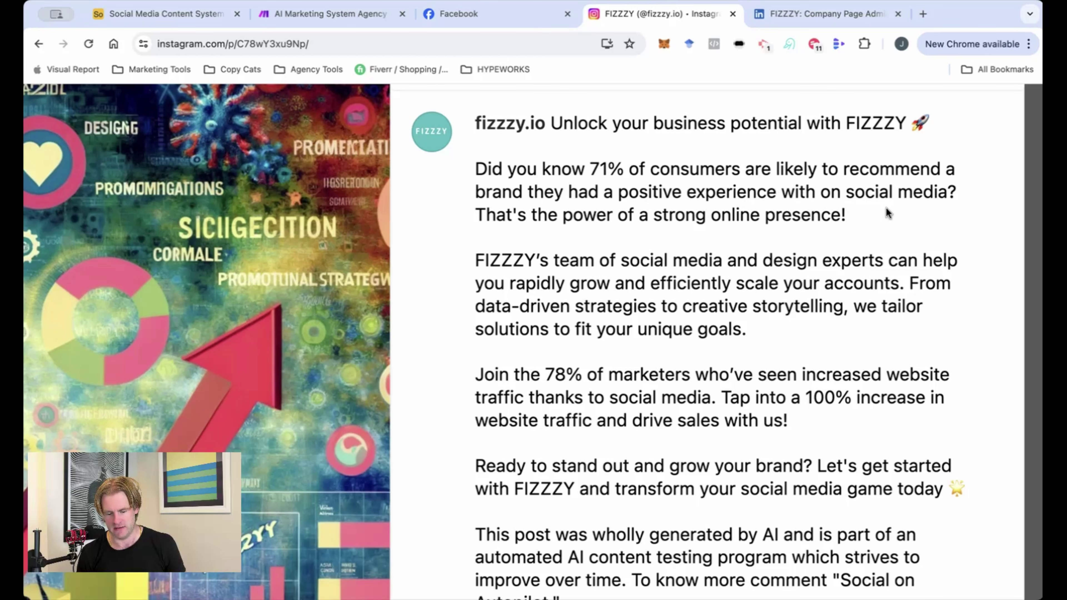
pyautogui.scroll(-1, 887, 213)
pyautogui.scroll(-3, 887, 208)
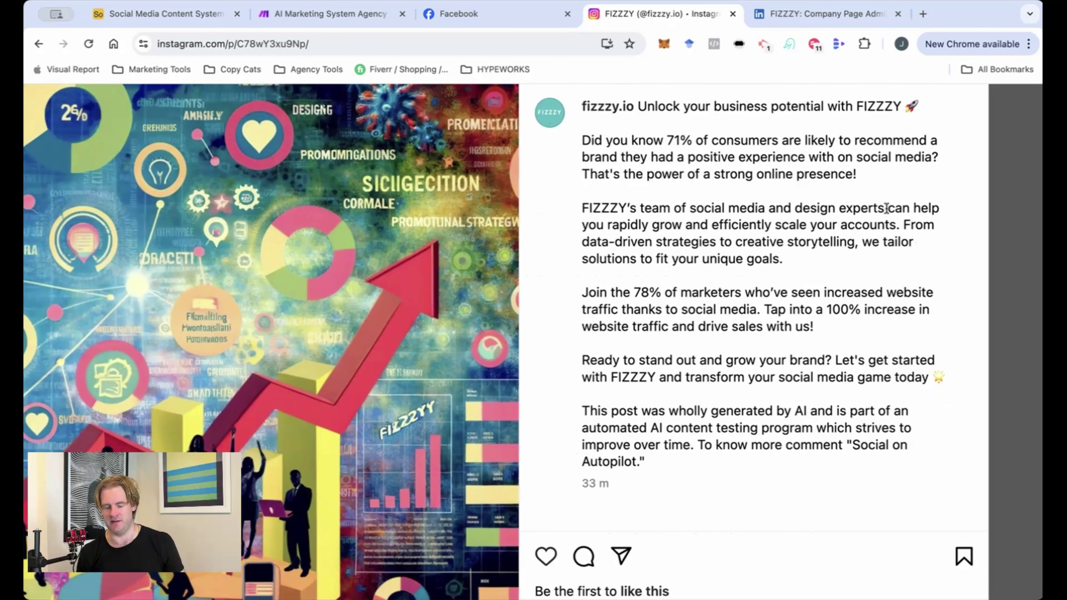
pyautogui.scroll(-1, 887, 210)
pyautogui.scroll(-1, 887, 212)
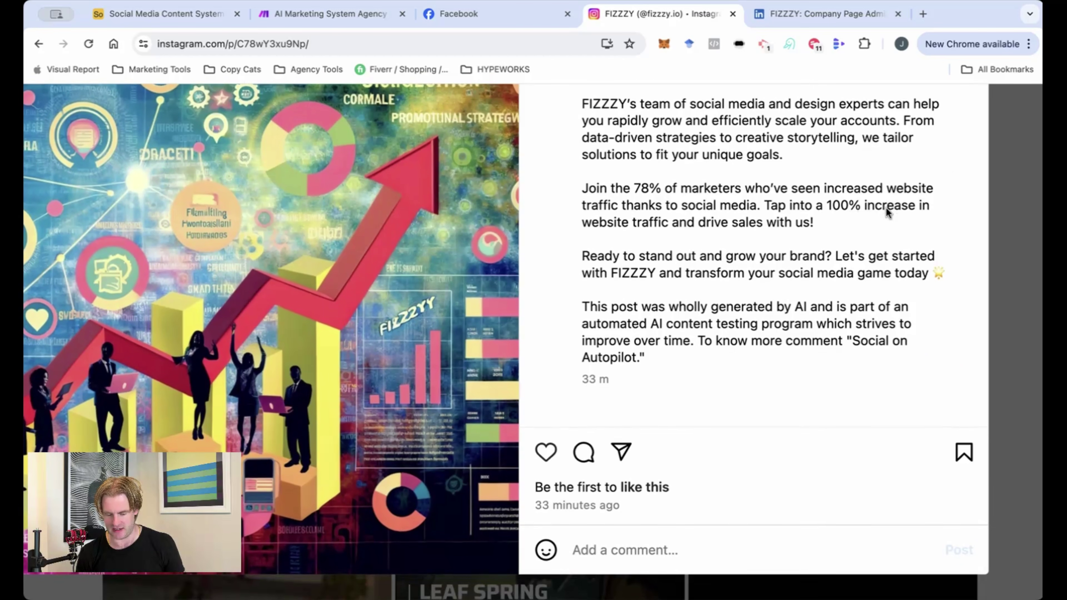
pyautogui.scroll(3, 885, 207)
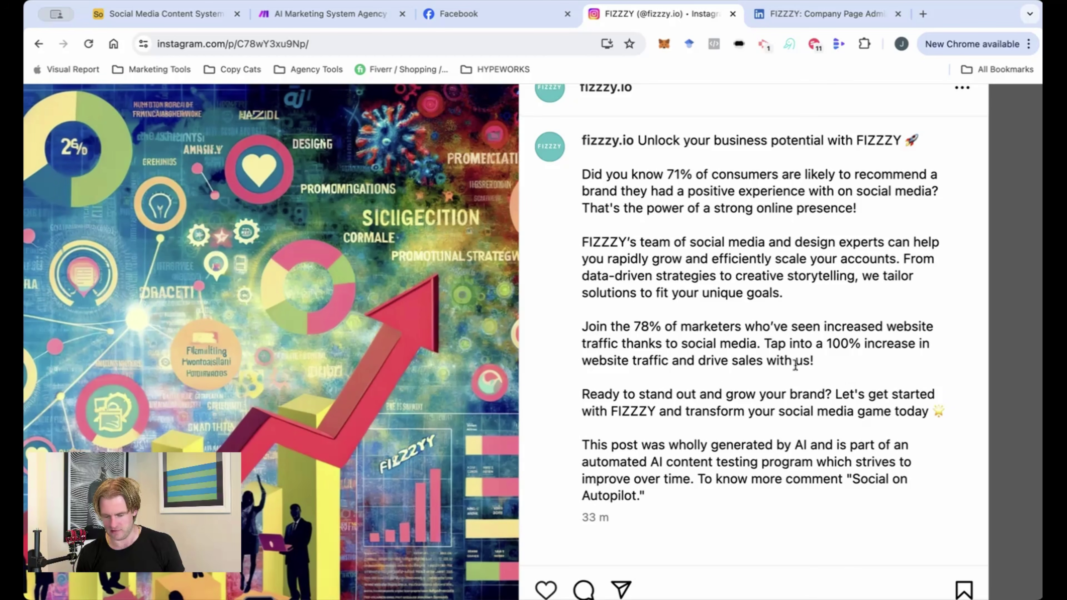
# Enlarge the end of the Instagram caption and highlight the paragraph stating that the post was wholly generated by AI
pyautogui.scroll(3, 801, 417)
pyautogui.scroll(-2, 801, 417)
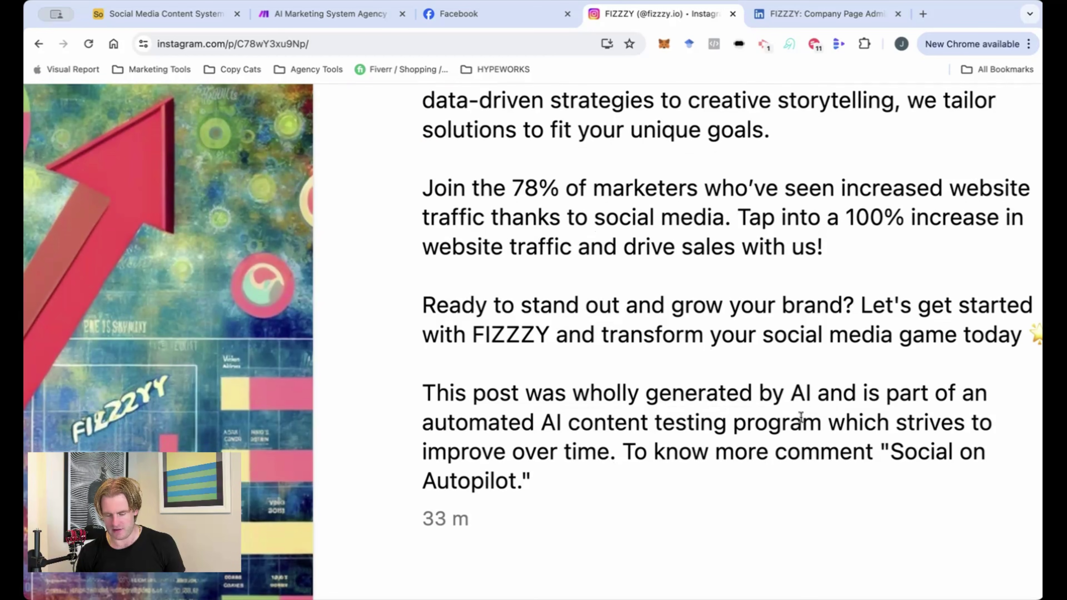
pyautogui.scroll(-2, 801, 417)
pyautogui.hscroll(2, 801, 417)
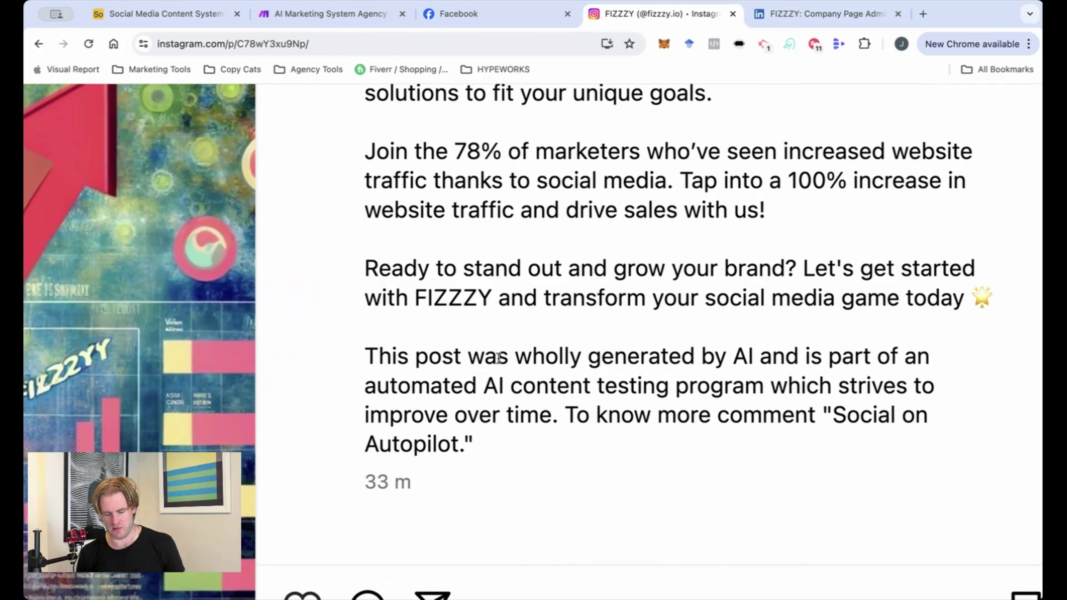
pyautogui.moveTo(356, 350); pyautogui.dragTo(649, 446)
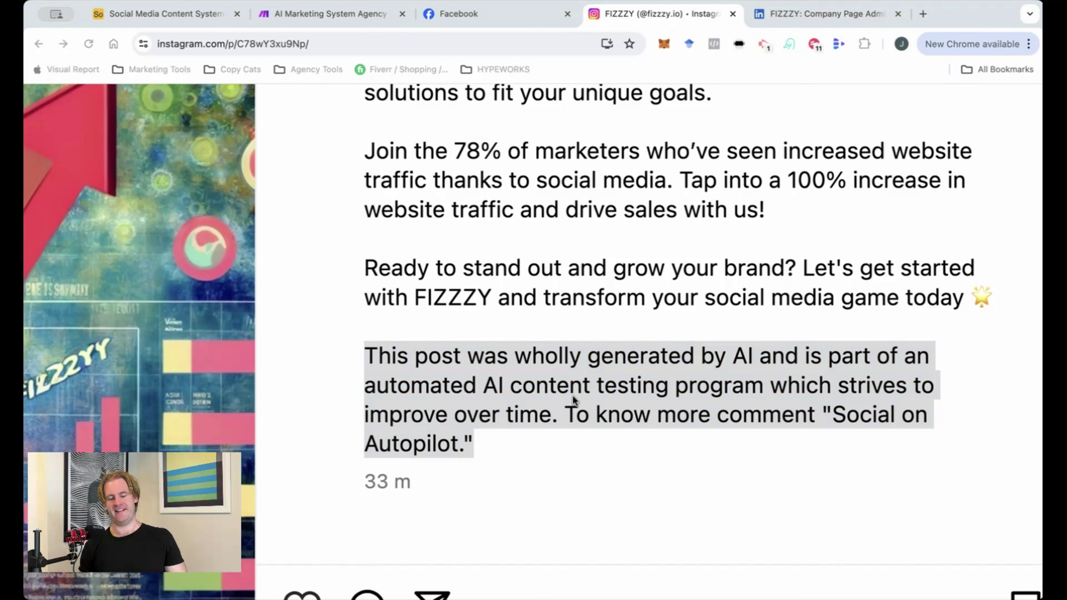
# Switch to the FIZZZY LinkedIn company page and read the latest post down to its article link and image
pyautogui.click(807, 14)
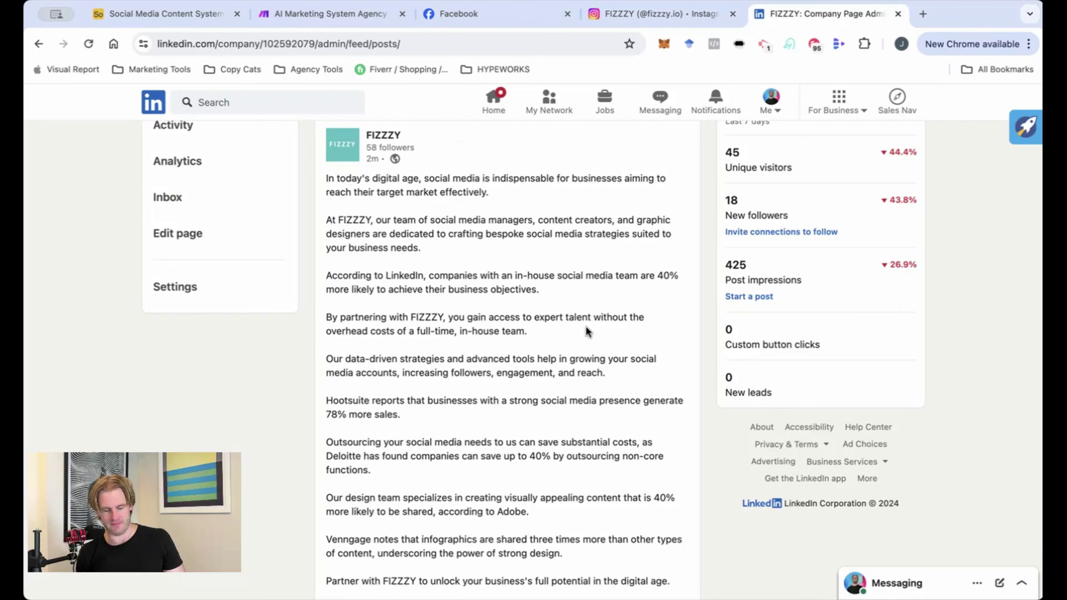
pyautogui.scroll(3, 586, 327)
pyautogui.hscroll(-2, 587, 327)
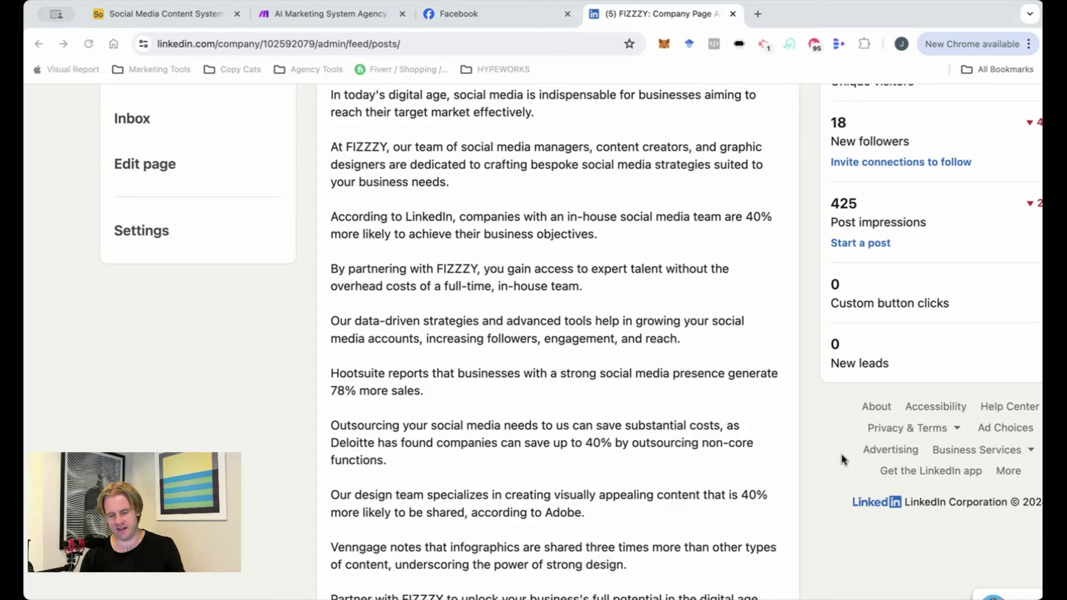
pyautogui.scroll(-2, 738, 334)
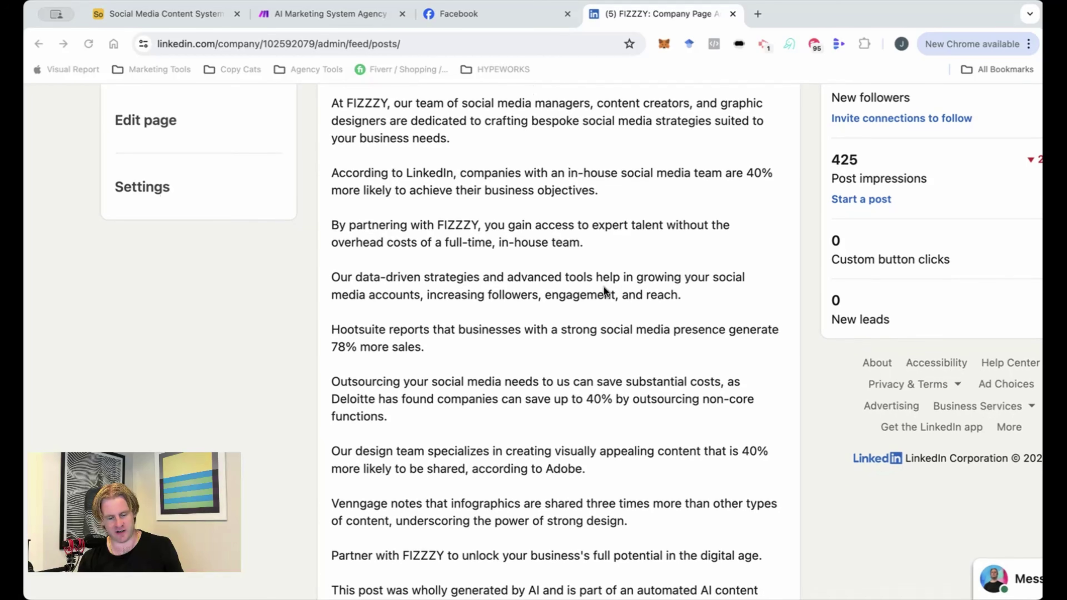
pyautogui.scroll(-3, 606, 280)
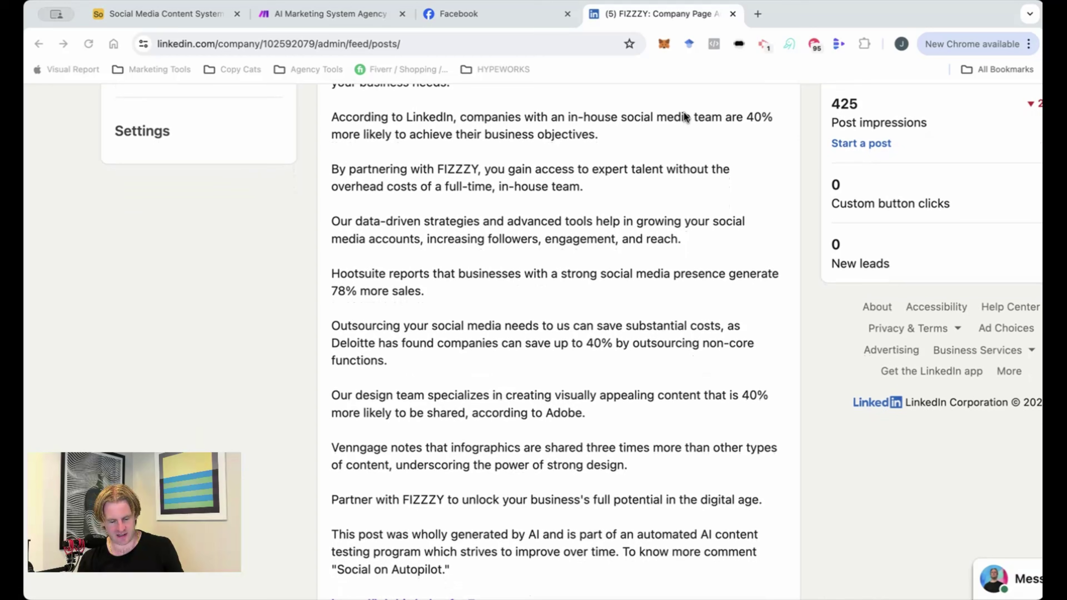
pyautogui.scroll(-2, 684, 113)
pyautogui.scroll(-1, 684, 113)
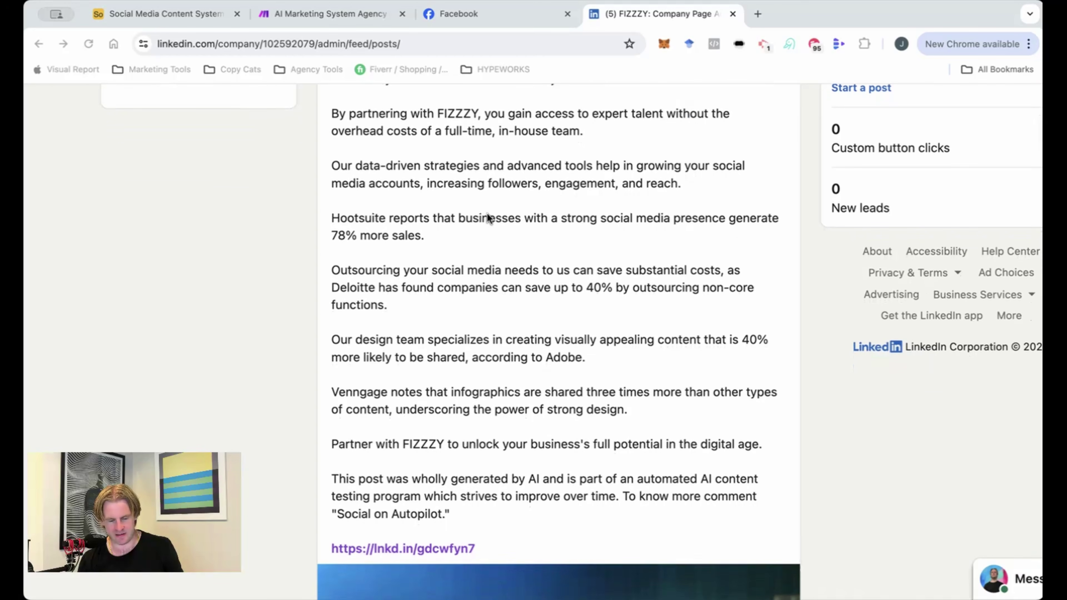
pyautogui.scroll(-2, 560, 160)
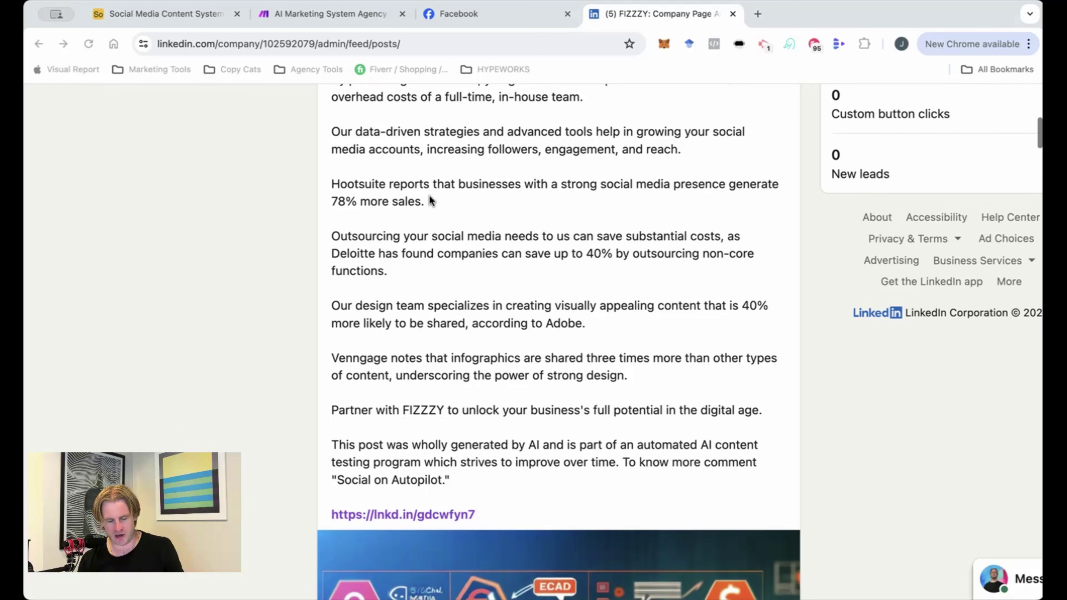
pyautogui.scroll(-1, 429, 198)
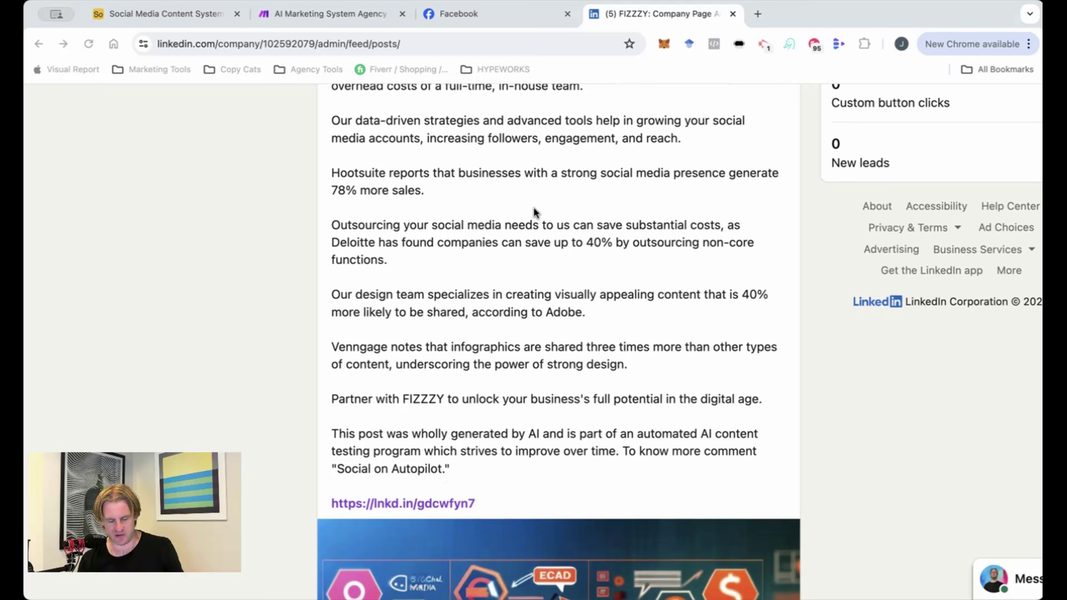
pyautogui.scroll(-3, 451, 369)
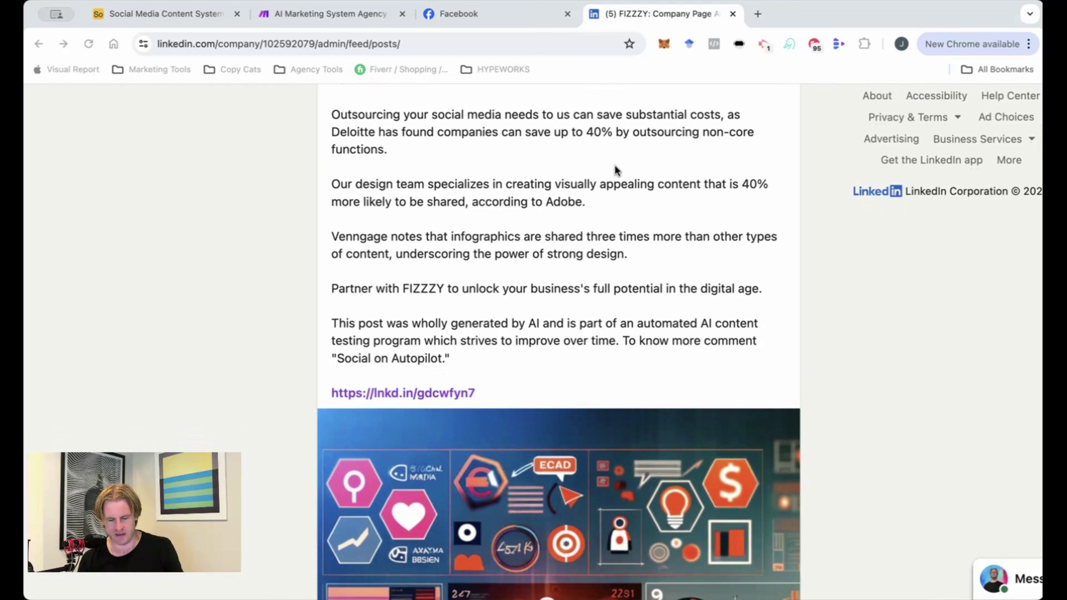
# Open the article linked in the LinkedIn post and read its introduction and first sections on the FIZZZY site
pyautogui.click(439, 395)
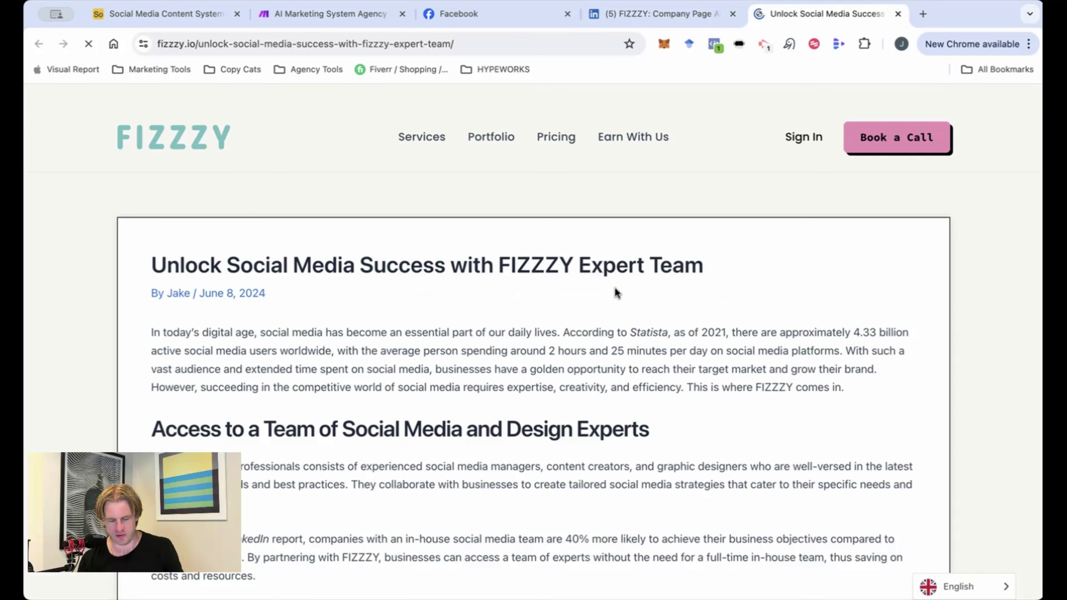
pyautogui.scroll(-5, 615, 292)
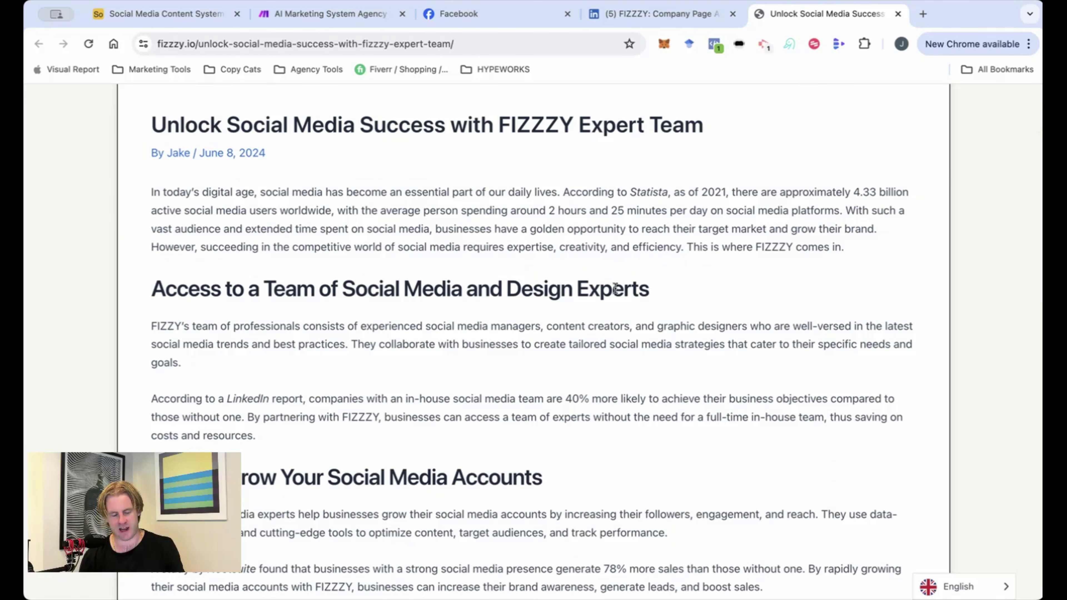
pyautogui.scroll(-2, 283, 244)
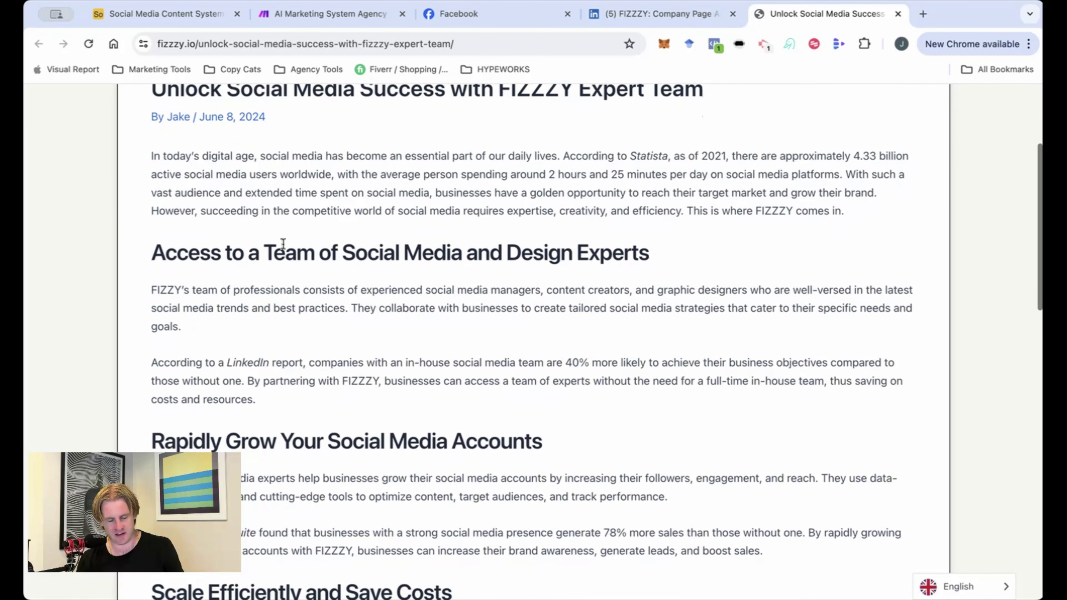
pyautogui.scroll(-6, 341, 259)
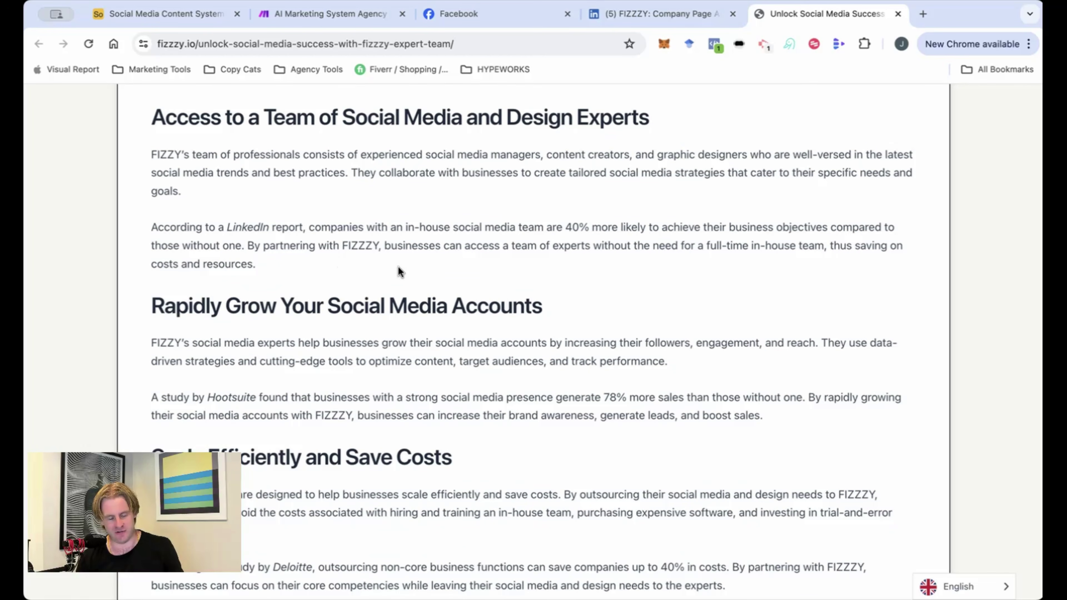
pyautogui.scroll(-2, 398, 268)
pyautogui.scroll(-2, 425, 257)
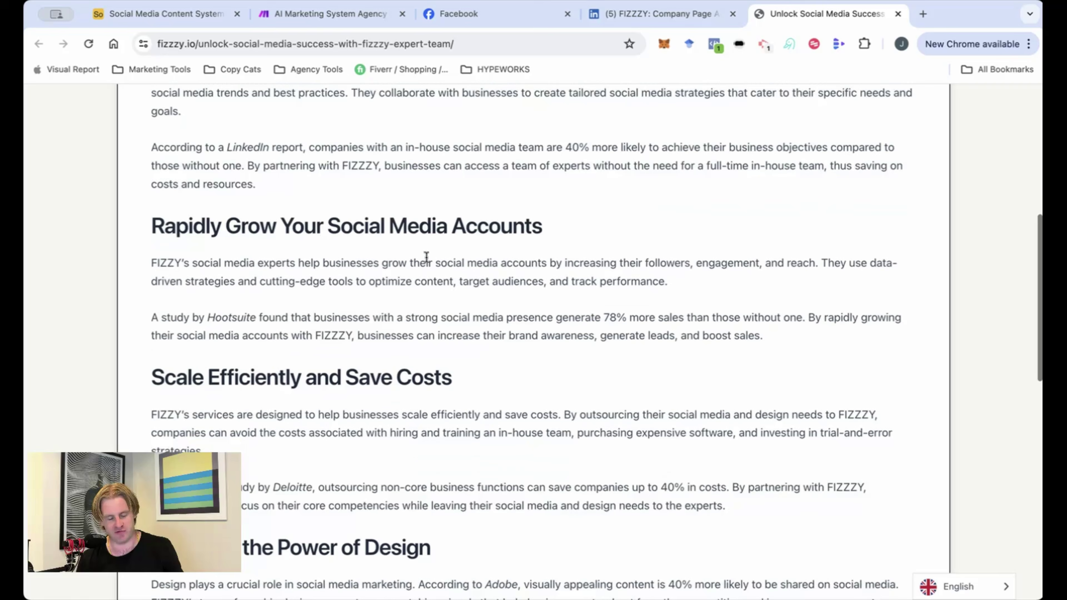
# Highlight the "Scale Efficiently and Save Costs" heading, read the article through to its closing AI-generated note, and skim back over its sections
pyautogui.tripleClick(323, 370)
pyautogui.scroll(-4, 336, 368)
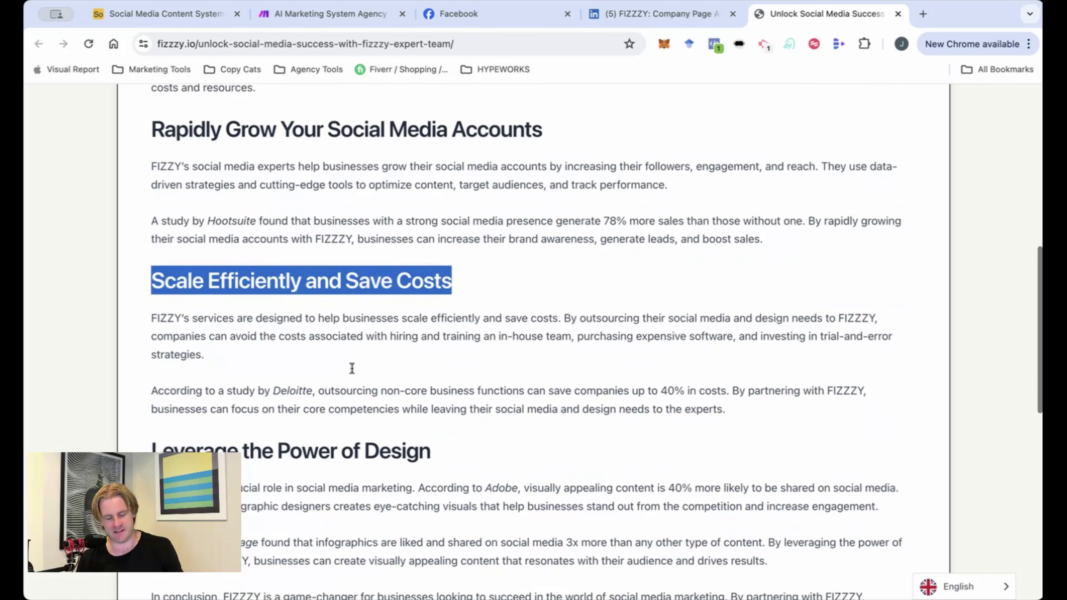
pyautogui.click(349, 367)
pyautogui.scroll(-4, 352, 370)
pyautogui.scroll(-6, 352, 371)
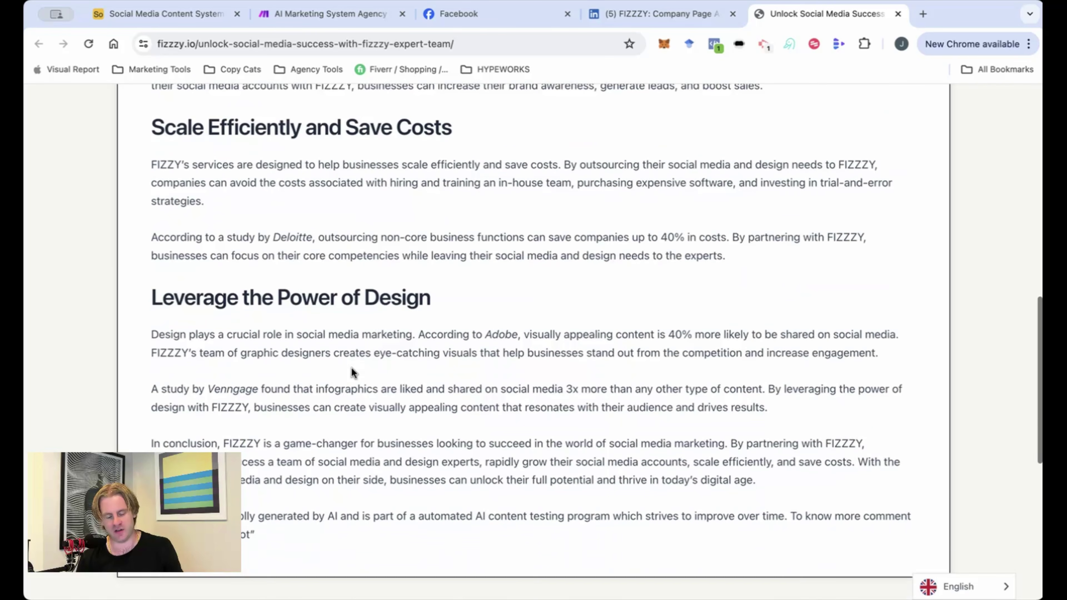
pyautogui.scroll(-3, 477, 365)
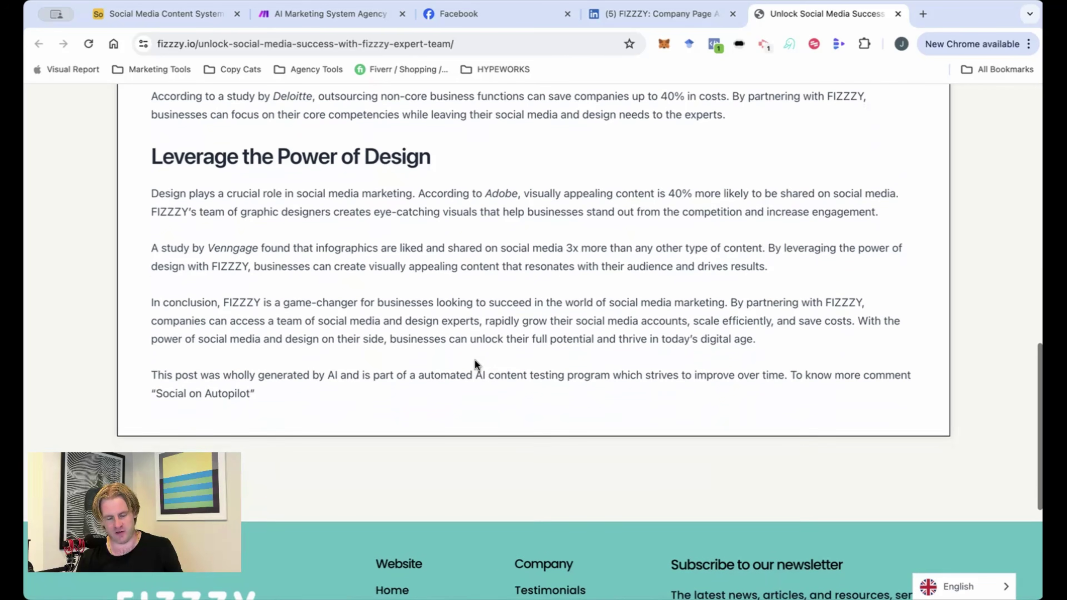
pyautogui.scroll(20, 476, 362)
pyautogui.scroll(5, 475, 361)
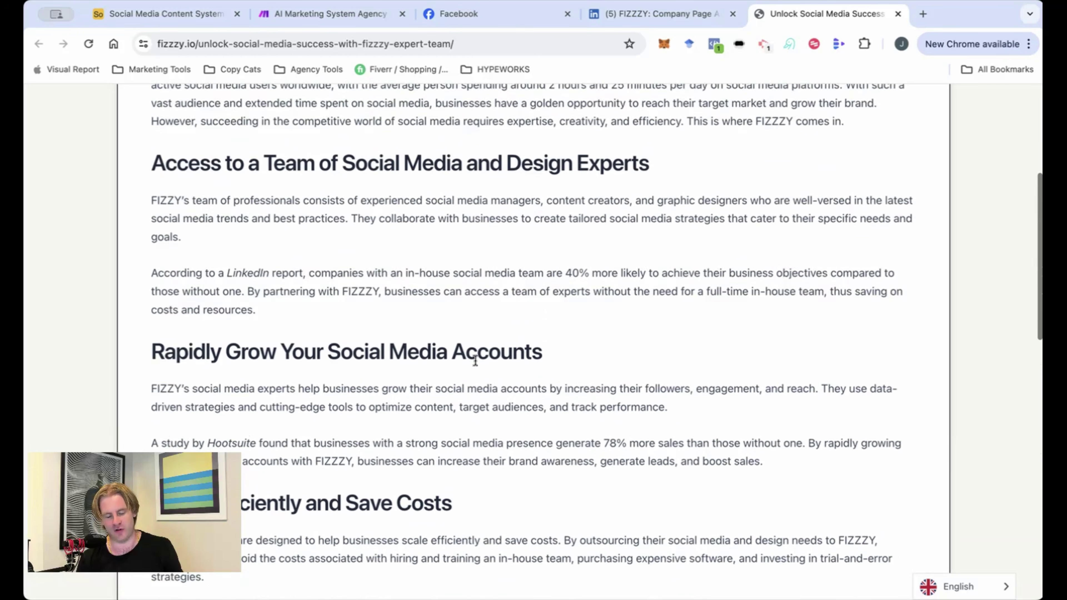
pyautogui.scroll(-5, 476, 364)
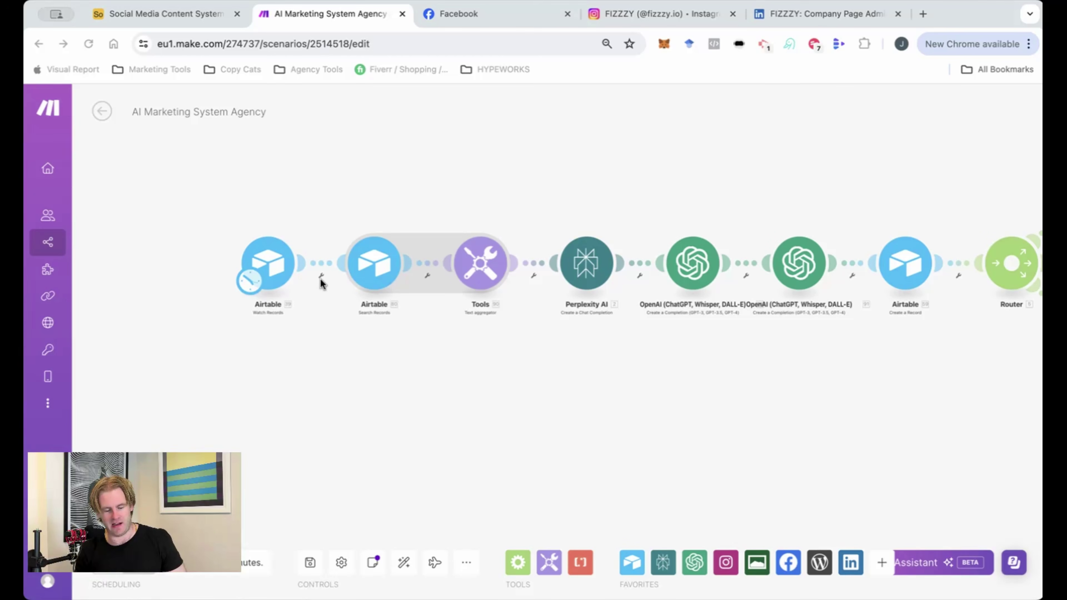
# Return to the Make scenario and compare its first Airtable modules with the Inputs table of the Airtable base Social Media Content System
pyautogui.scroll(5, 237, 327)
pyautogui.scroll(3, 459, 416)
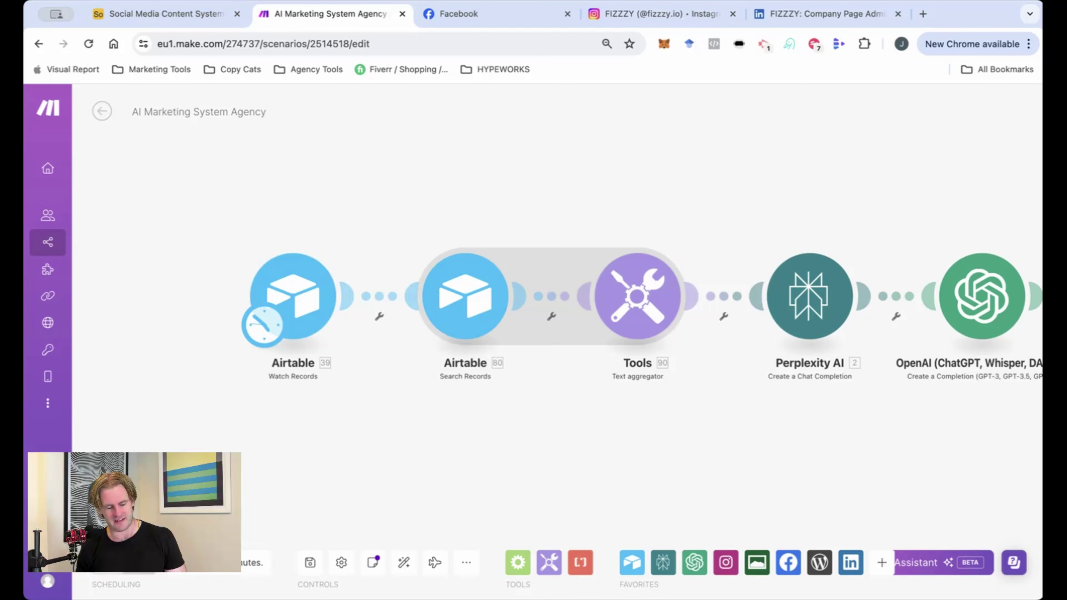
pyautogui.click(166, 14)
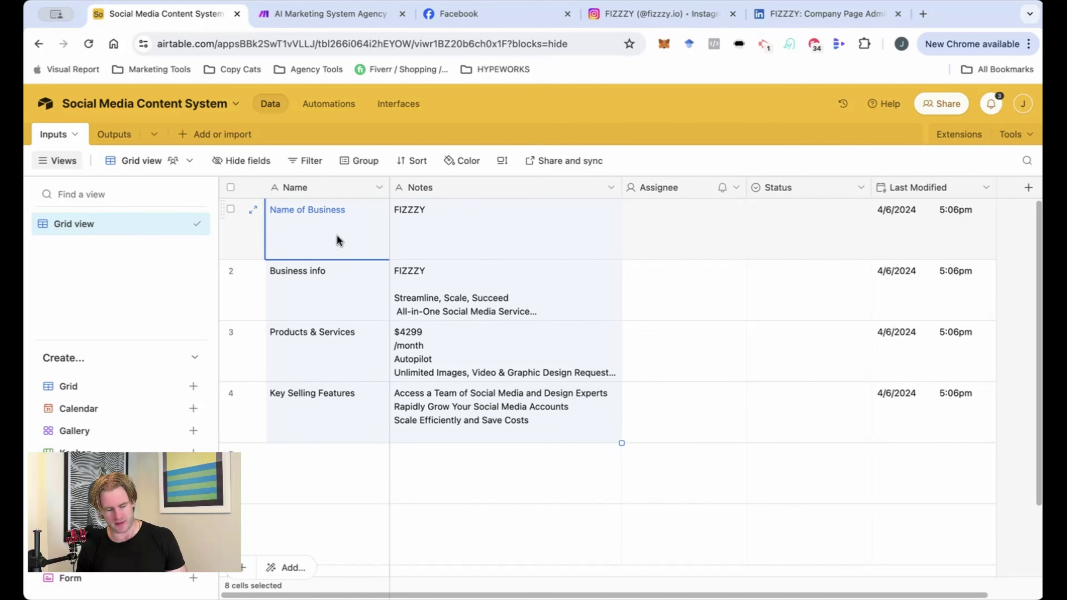
pyautogui.click(343, 14)
pyautogui.moveTo(541, 418); pyautogui.dragTo(435, 414)
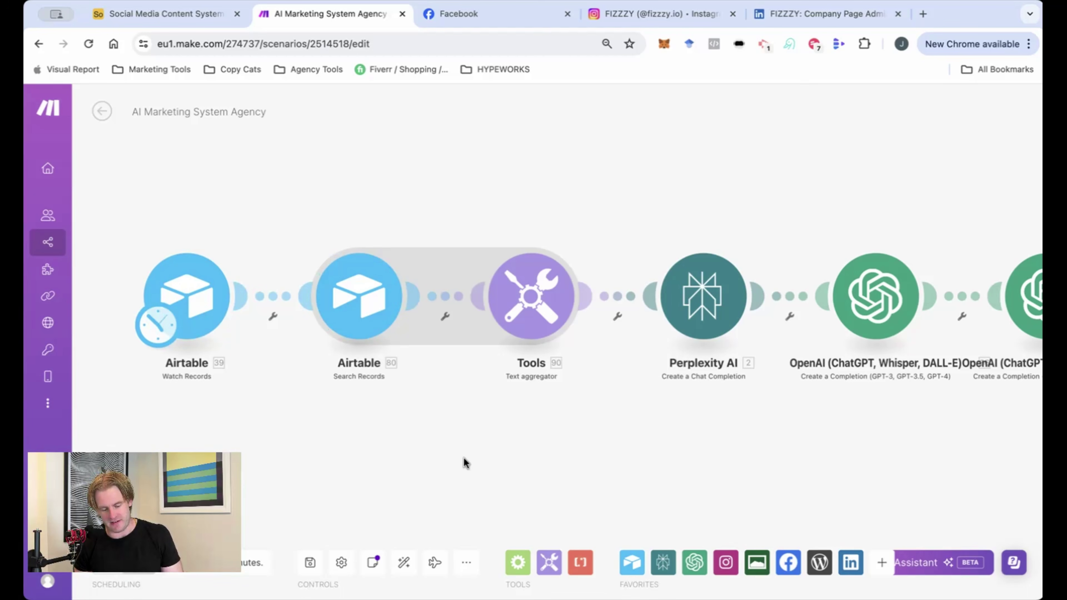
pyautogui.moveTo(464, 459); pyautogui.dragTo(431, 450)
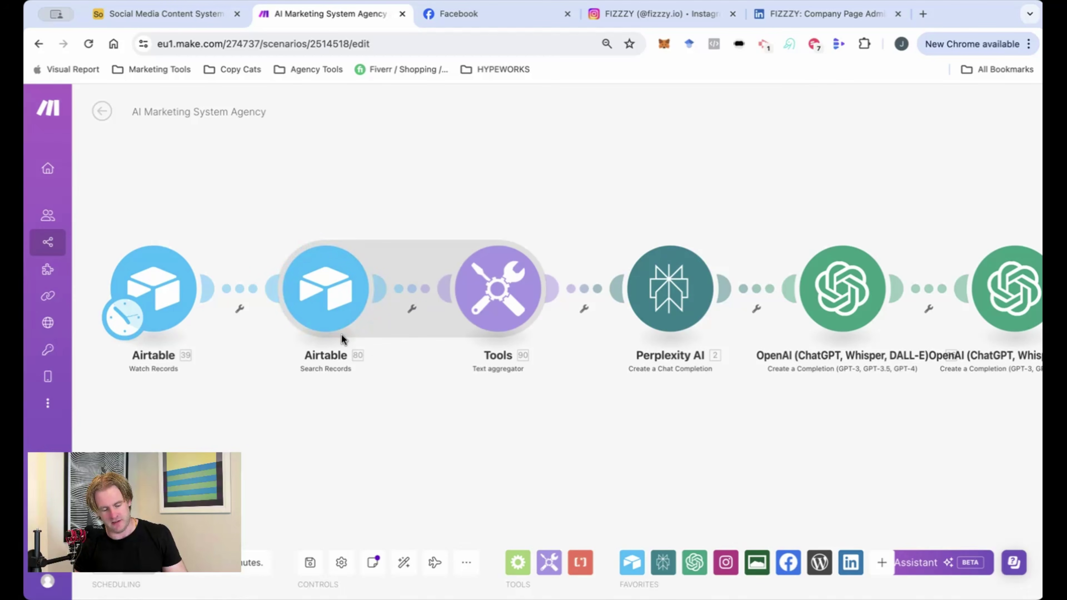
# Review the Airtable Search Records module's base, table, output fields, limit and column ID settings, and accept them
pyautogui.click(331, 310)
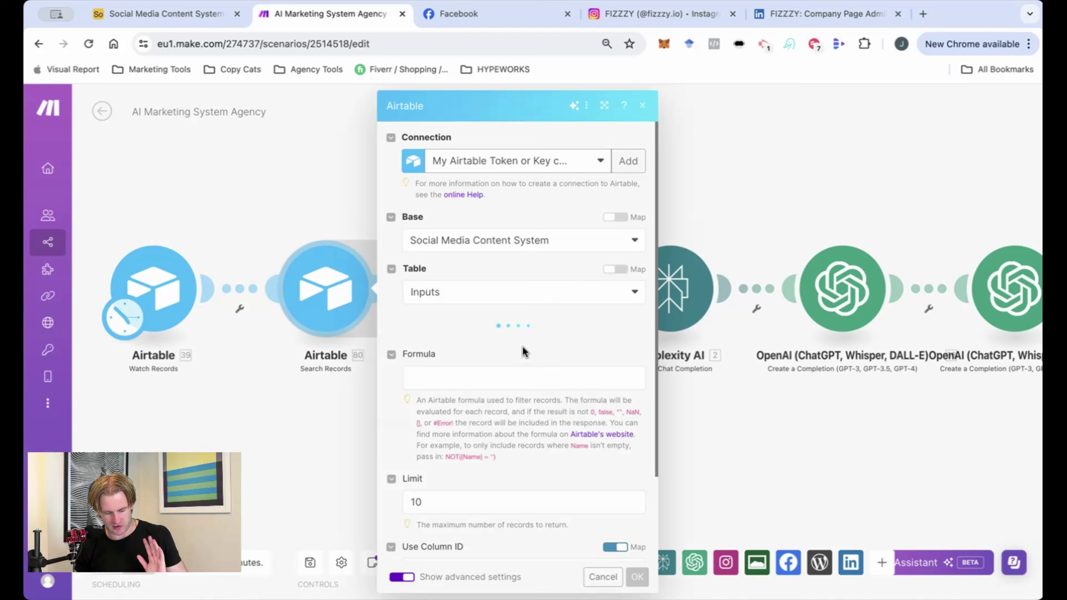
pyautogui.scroll(-2, 466, 362)
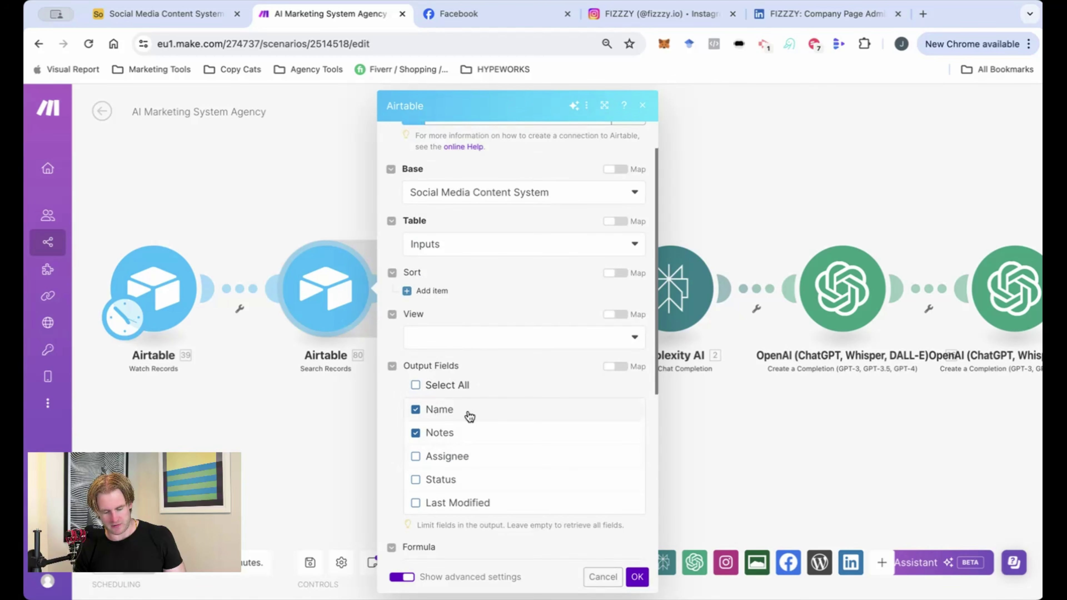
pyautogui.scroll(-4, 488, 352)
pyautogui.scroll(-3, 484, 477)
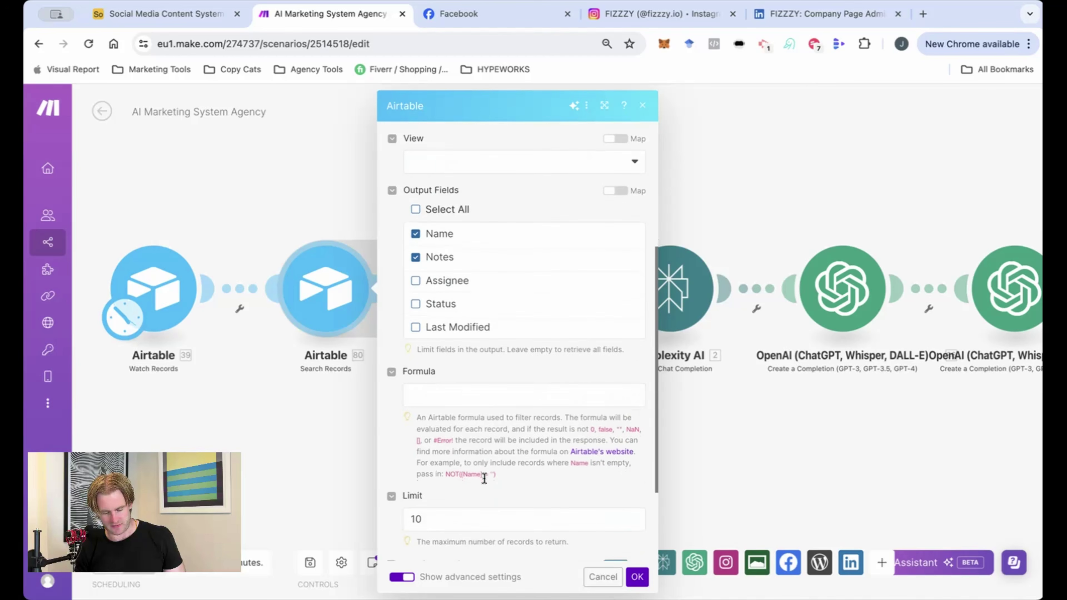
pyautogui.scroll(-5, 484, 478)
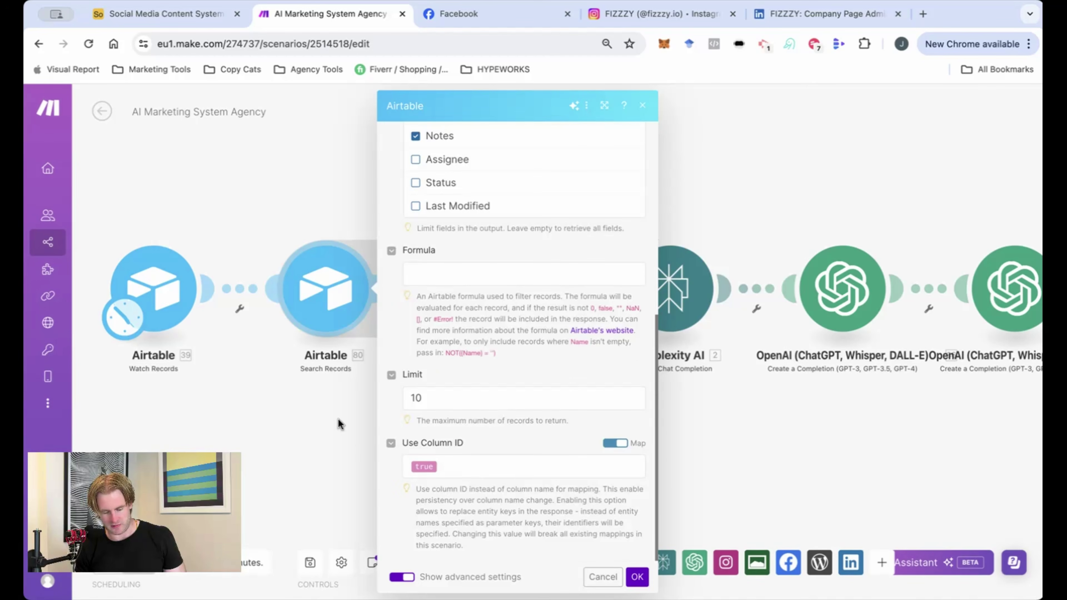
pyautogui.click(637, 576)
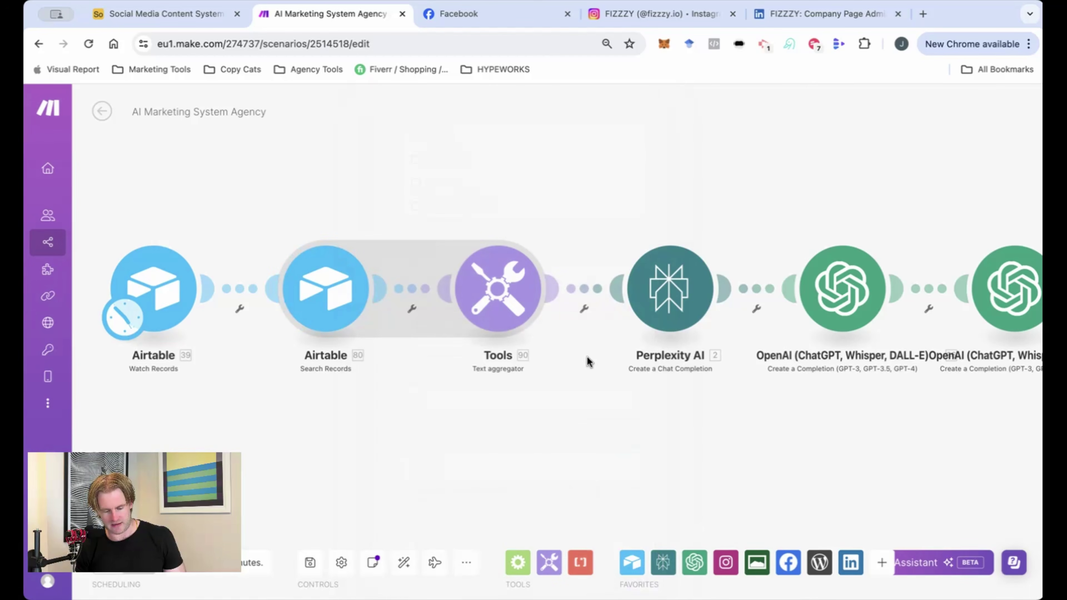
# Check the Text aggregator module, and open the Perplexity AI module to read its first message's research prompt enlarged
pyautogui.click(500, 288)
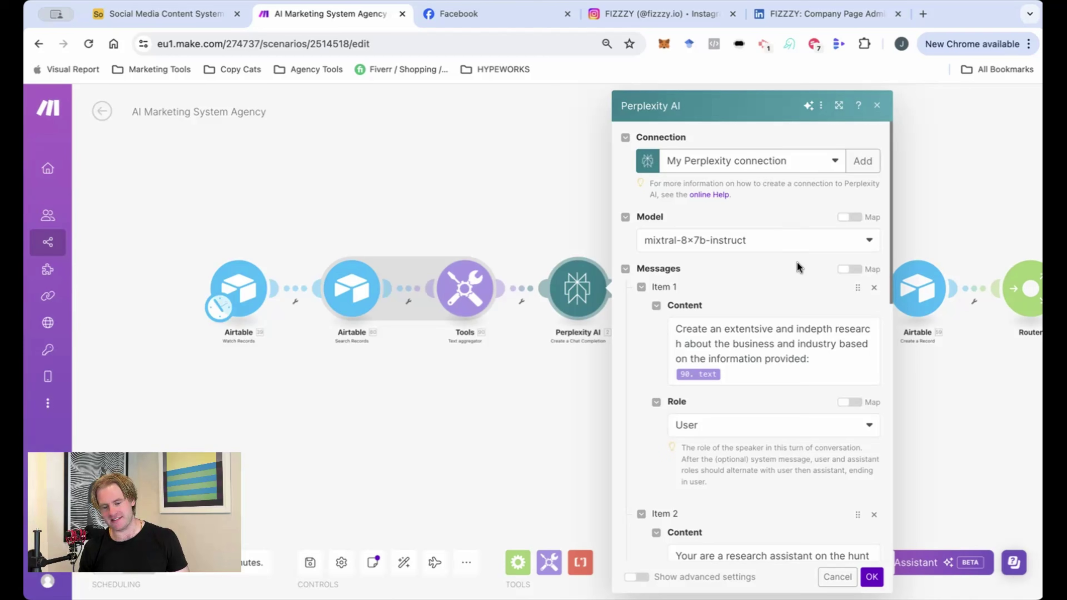
pyautogui.scroll(5, 770, 334)
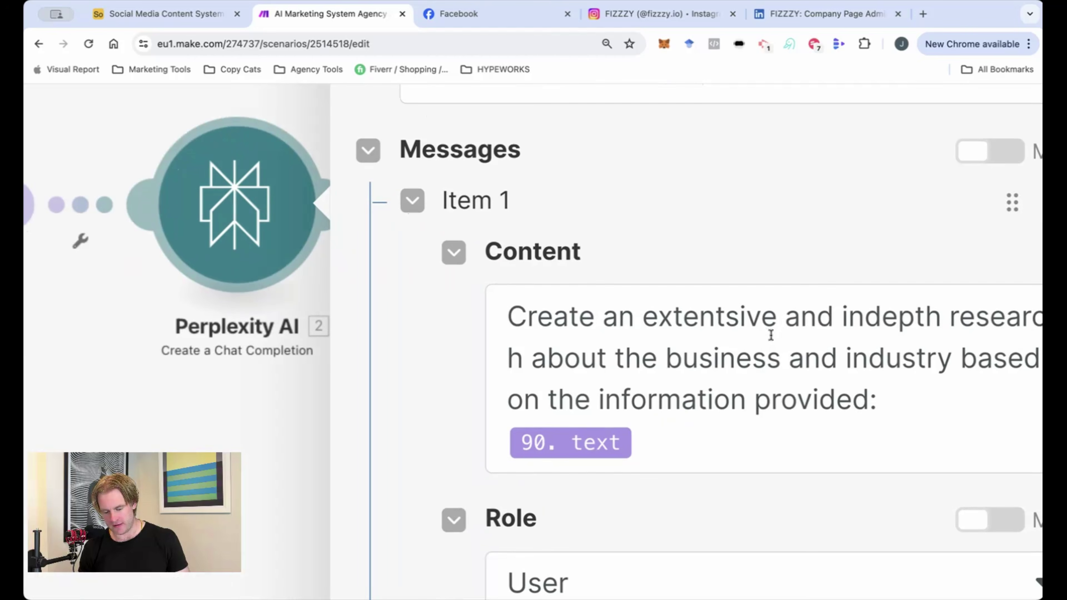
pyautogui.hscroll(4, 770, 335)
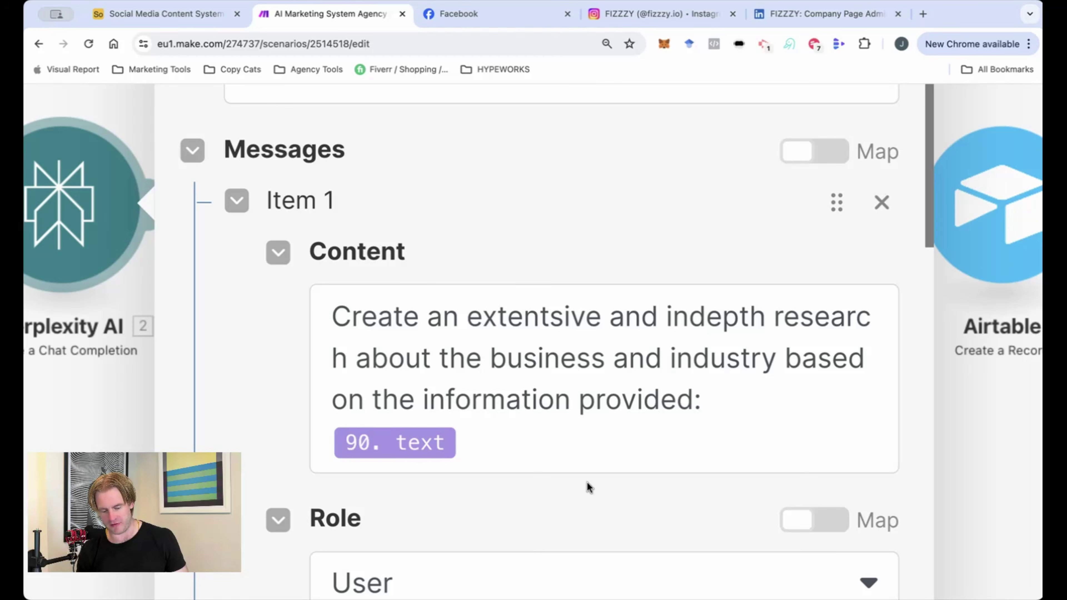
# Read the Perplexity AI module's second message, covering its research assistant prompt and its role setting
pyautogui.scroll(-3, 587, 491)
pyautogui.scroll(-10, 617, 521)
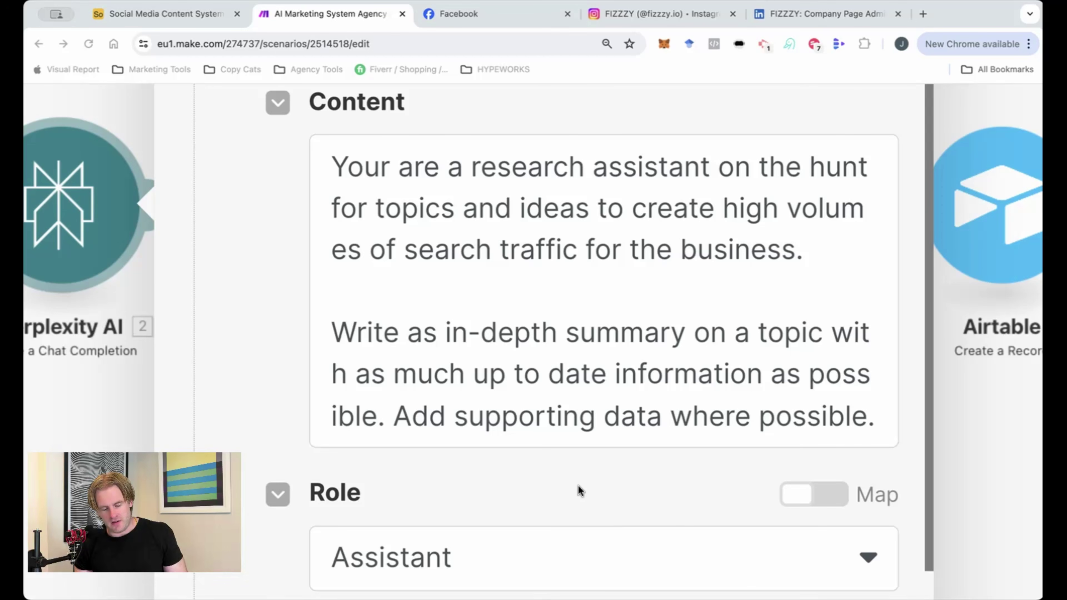
pyautogui.scroll(-2, 577, 484)
pyautogui.scroll(-1, 612, 467)
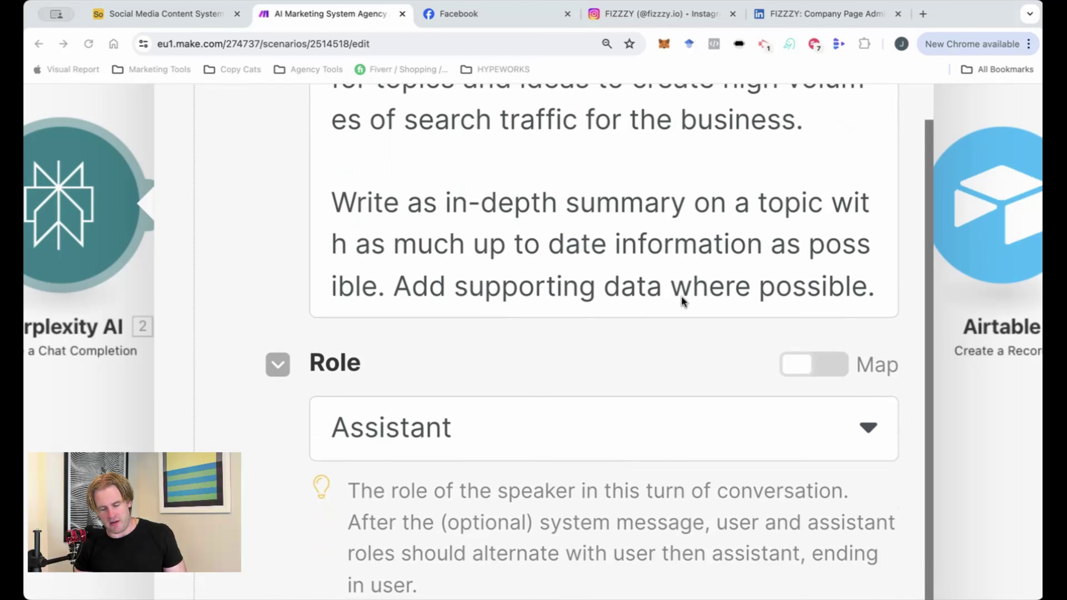
pyautogui.scroll(-1, 609, 370)
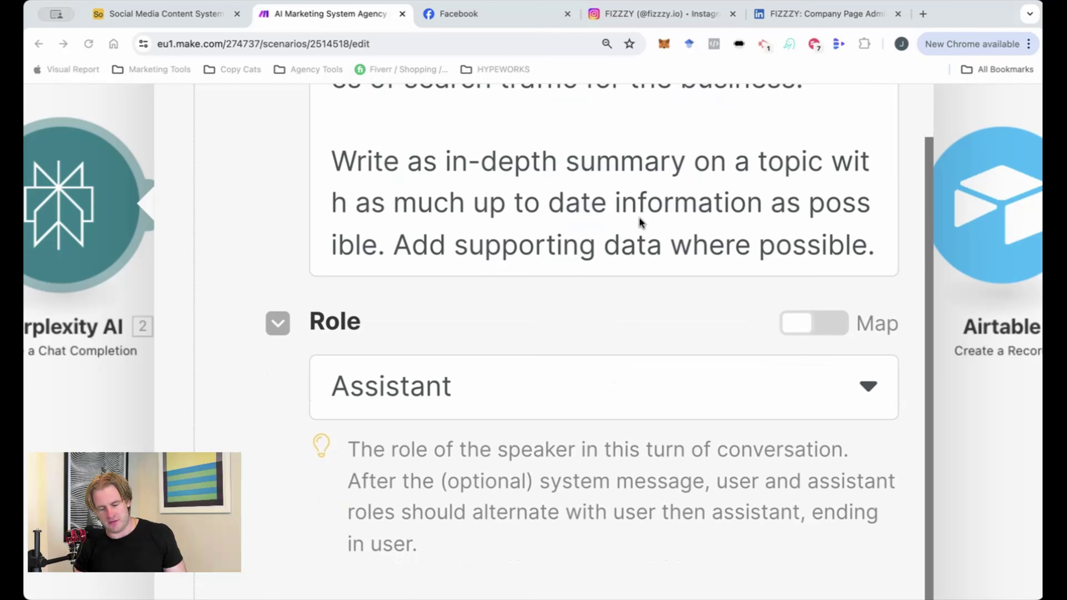
pyautogui.scroll(-1, 658, 322)
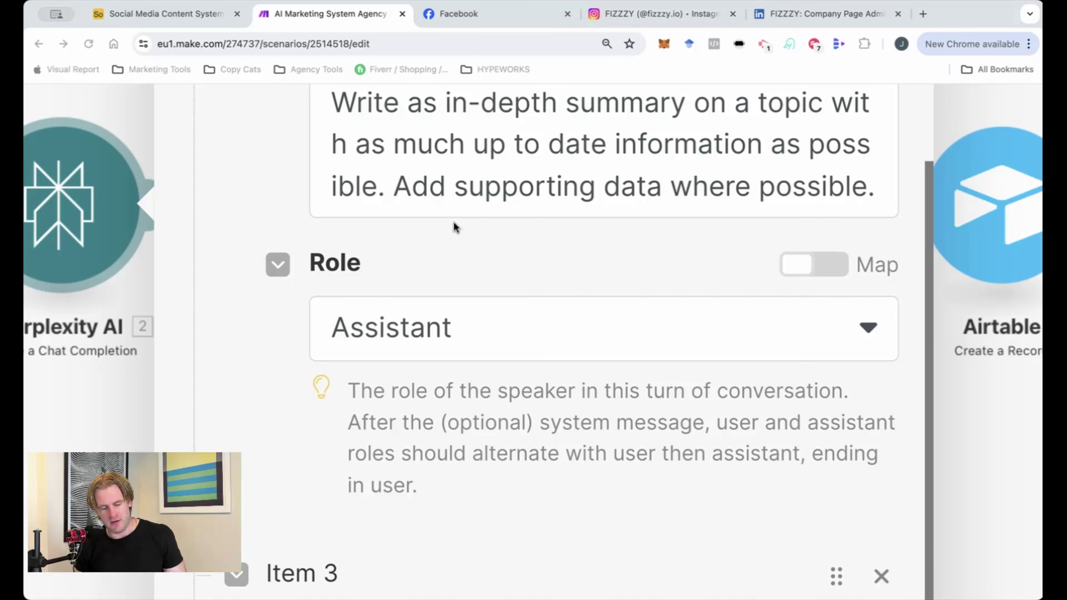
pyautogui.scroll(-2, 703, 269)
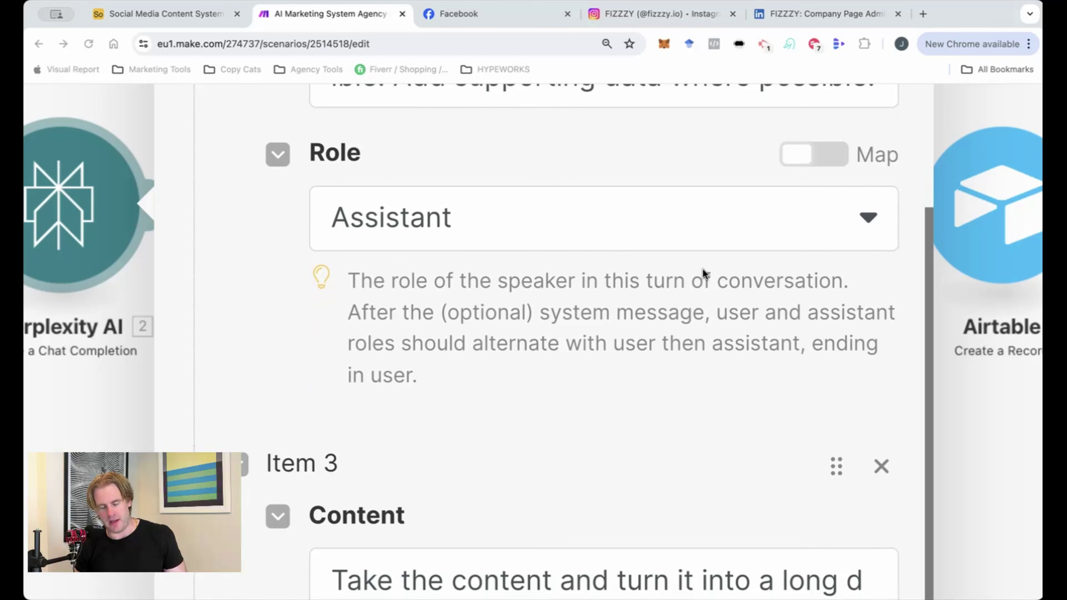
pyautogui.scroll(-1, 703, 270)
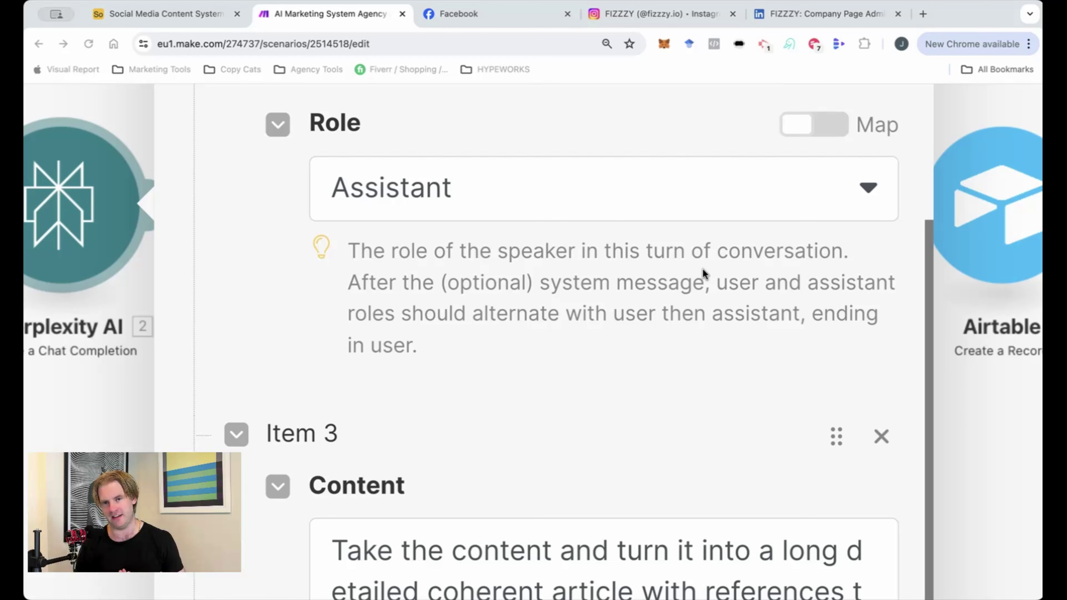
# Read the Perplexity AI module's third message, covering the prompt for a long detailed article and its role setting
pyautogui.scroll(-5, 703, 267)
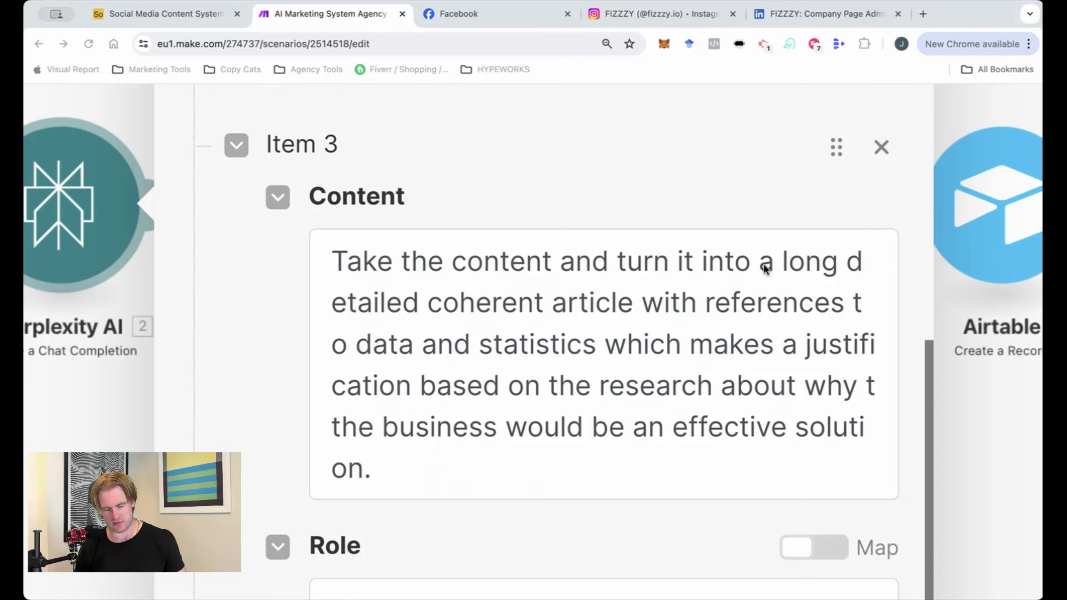
pyautogui.scroll(-1, 496, 260)
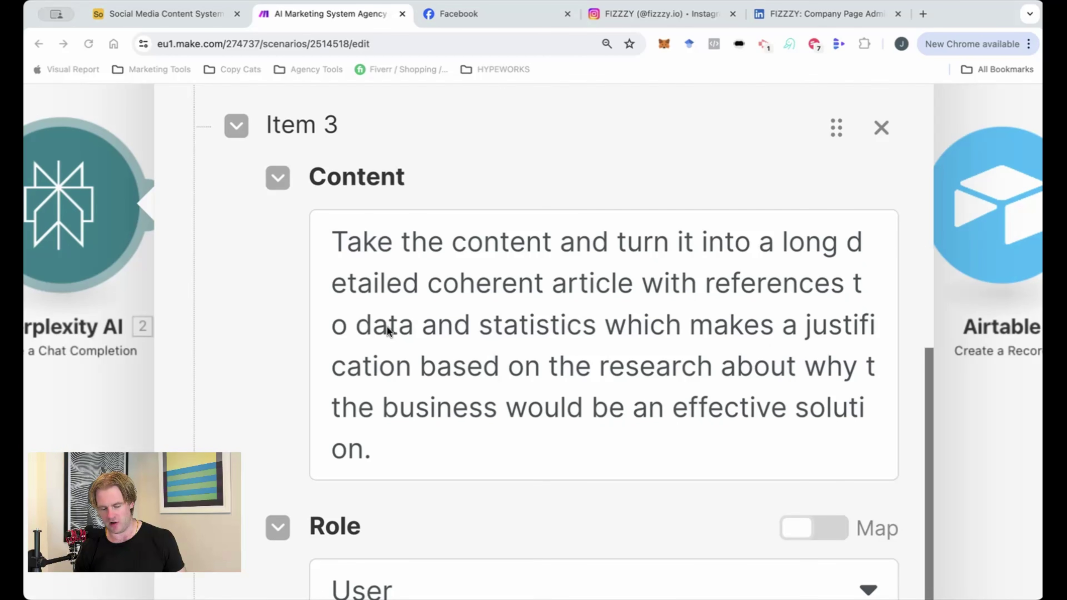
pyautogui.scroll(-1, 696, 407)
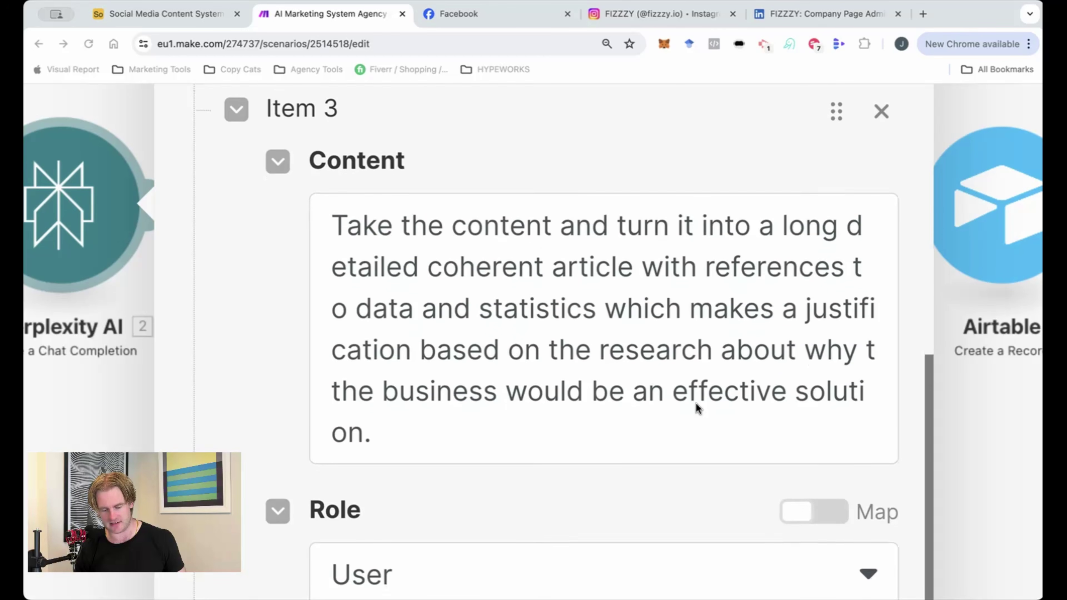
pyautogui.scroll(-1, 671, 363)
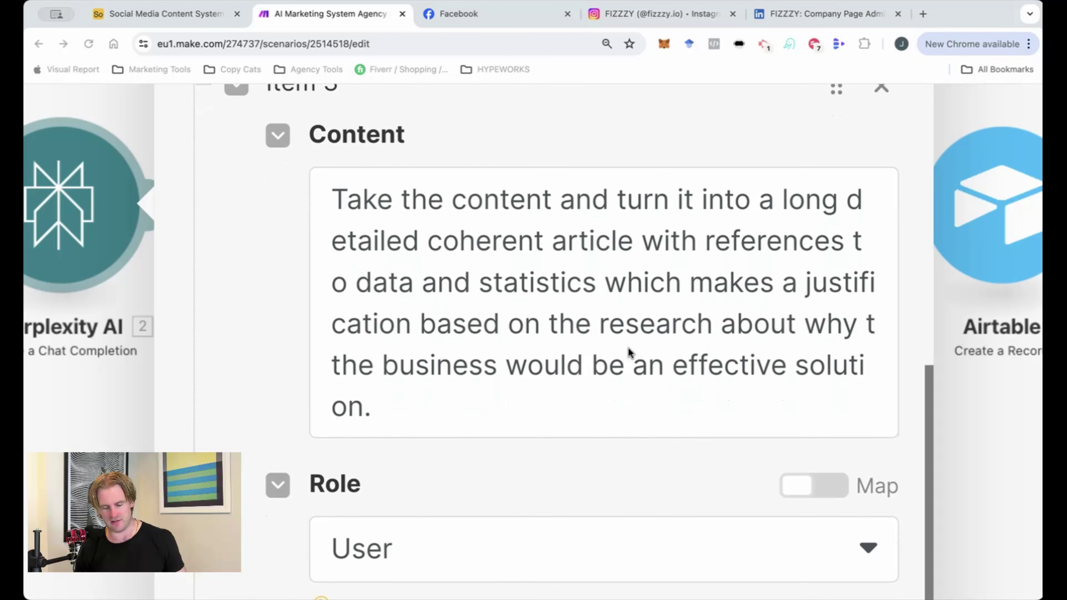
pyautogui.scroll(-2, 629, 355)
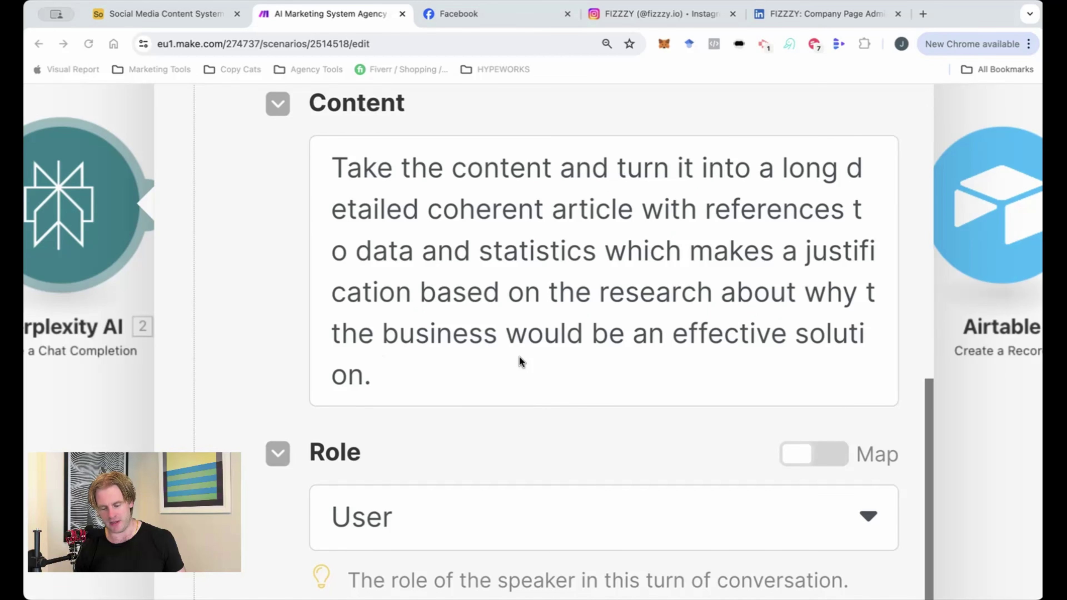
pyautogui.scroll(-1, 521, 362)
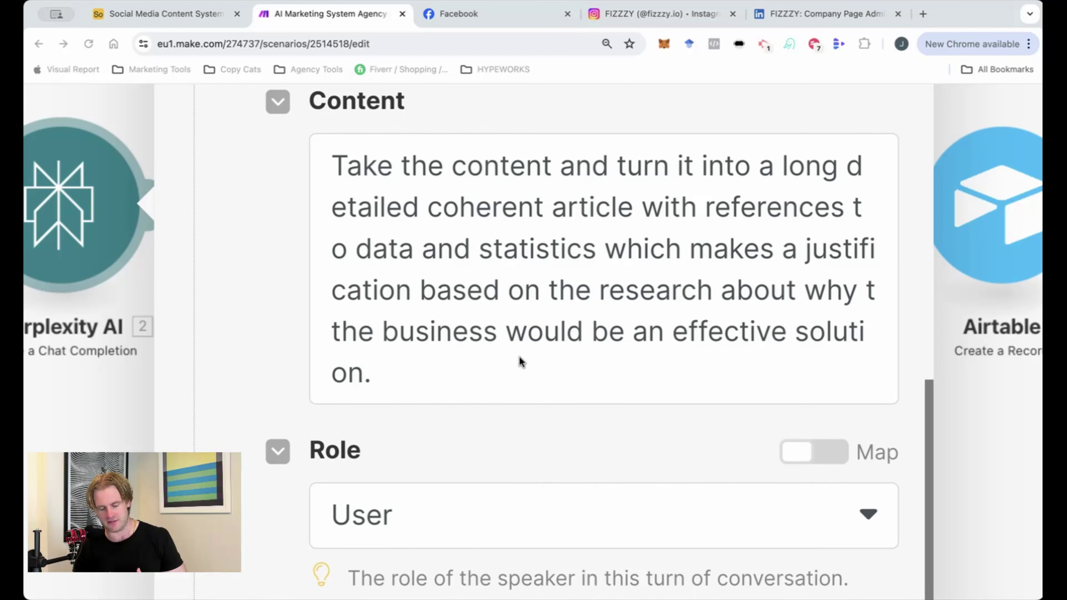
# Read the first OpenAI module's prompt for extending the topic with SEO keywords and sources, and check its Max Tokens setting
pyautogui.click(423, 327)
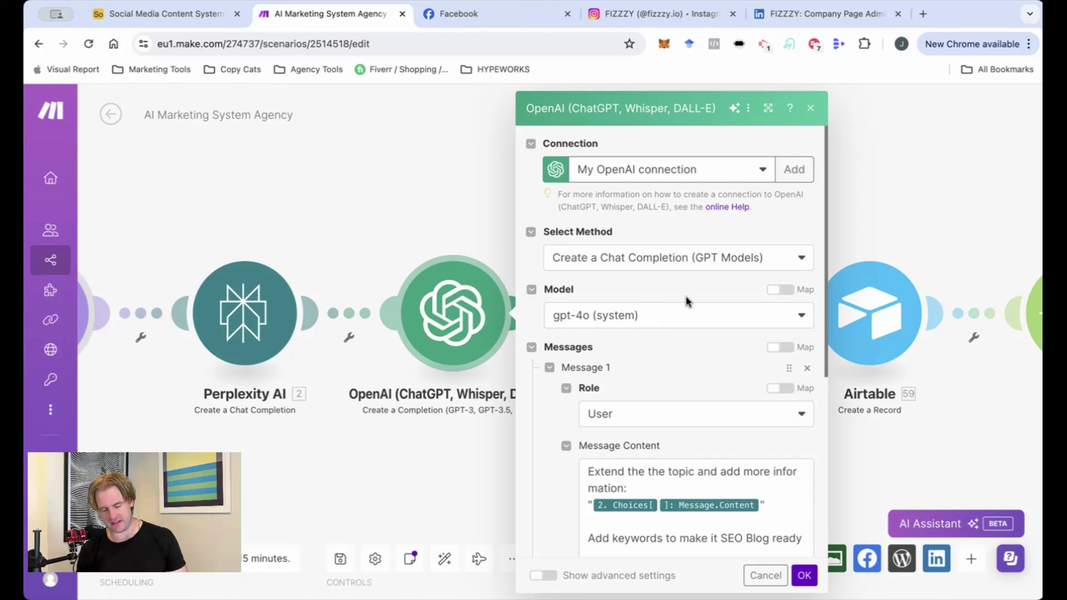
pyautogui.scroll(-5, 690, 358)
pyautogui.scroll(-3, 691, 358)
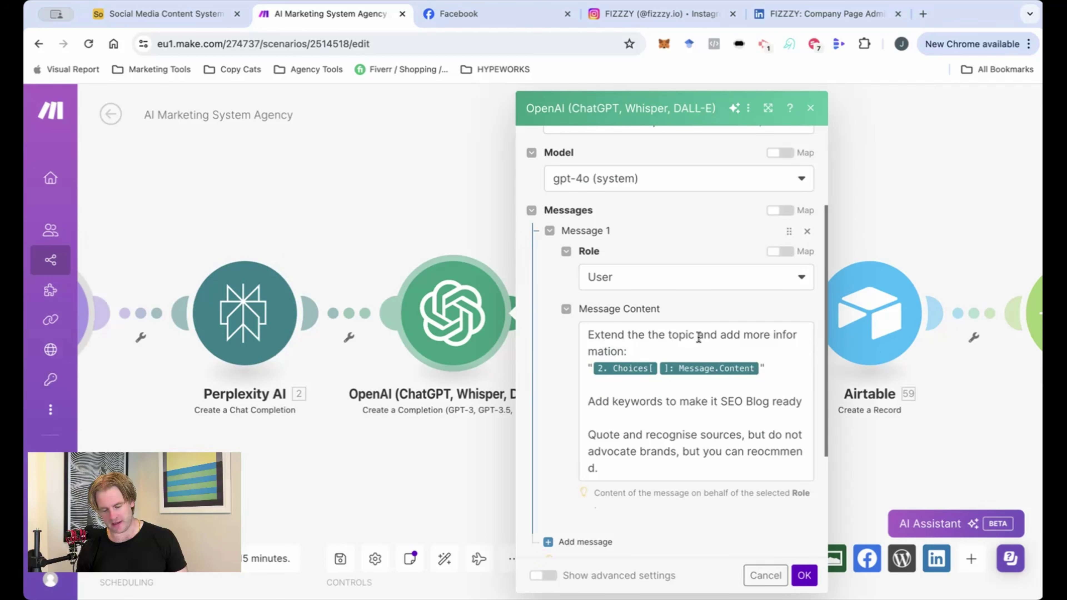
pyautogui.scroll(-1, 741, 353)
pyautogui.scroll(-3, 741, 353)
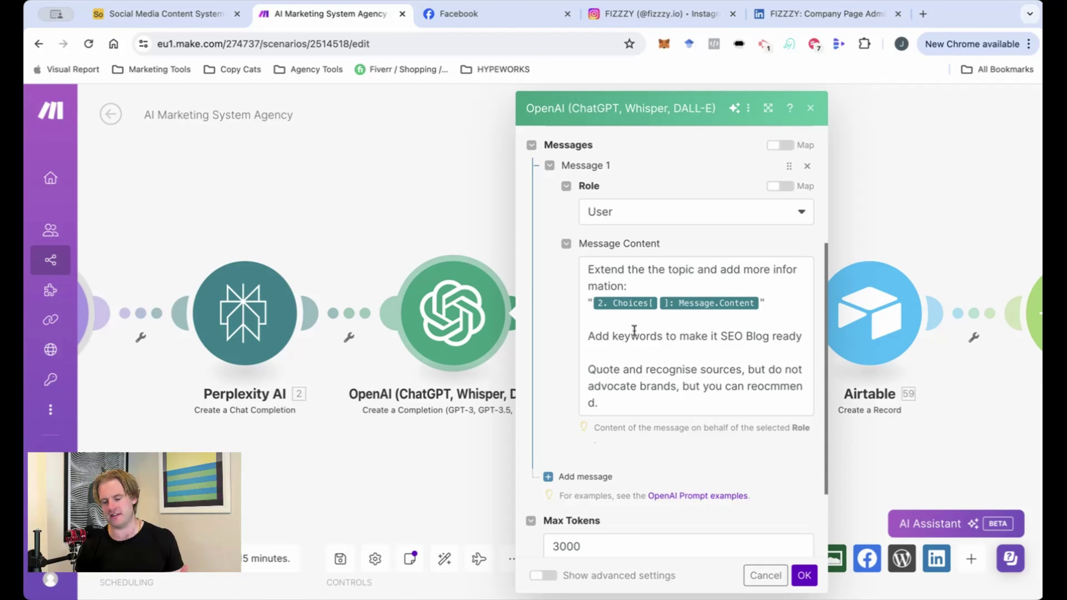
pyautogui.scroll(-2, 684, 412)
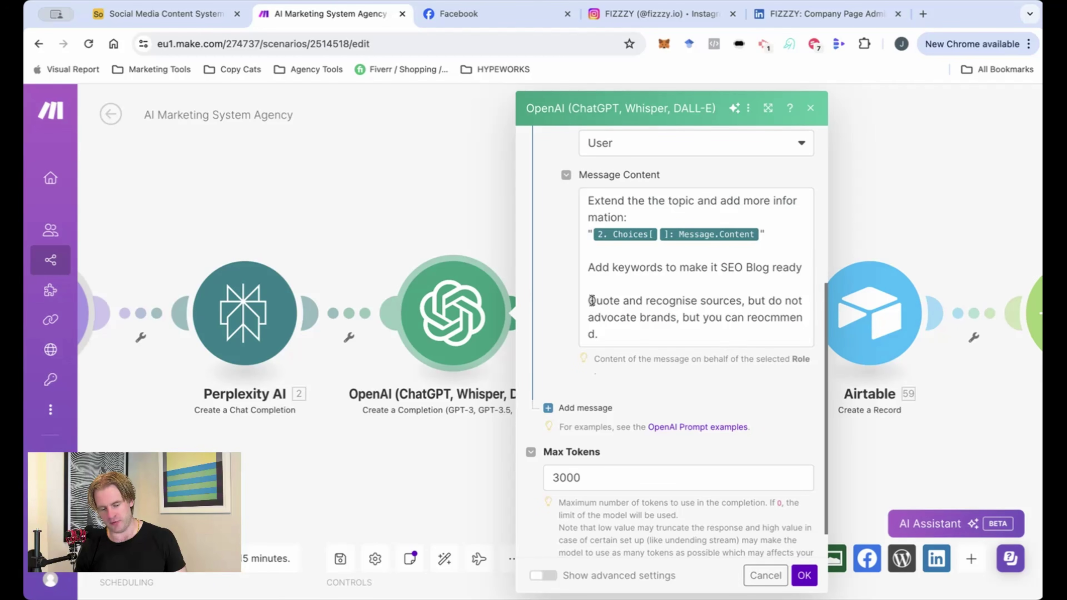
pyautogui.moveTo(592, 300); pyautogui.dragTo(671, 304)
pyautogui.click(700, 349)
pyautogui.scroll(-1, 700, 349)
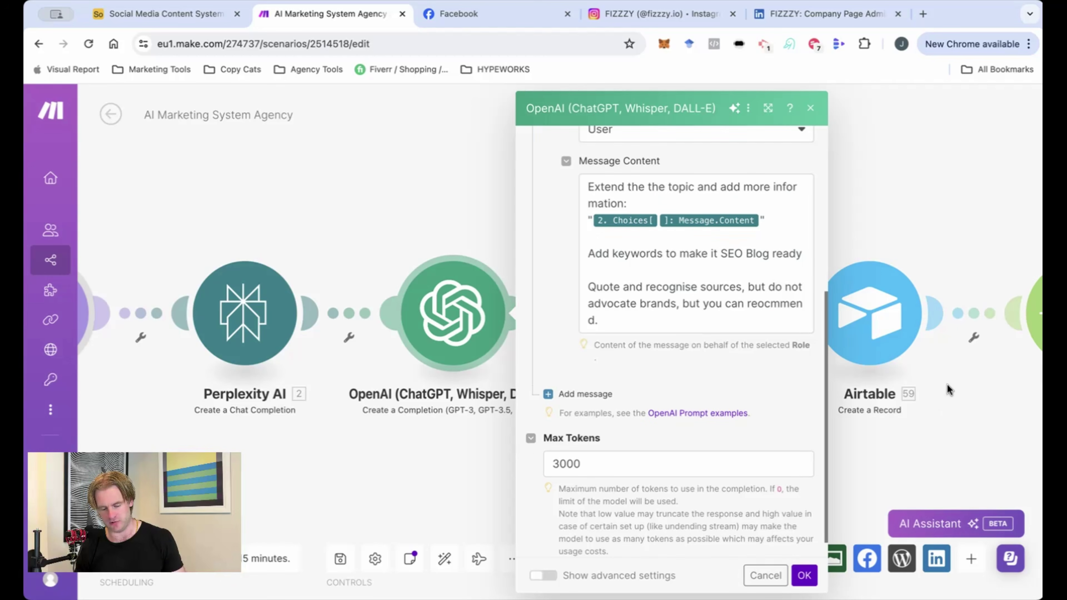
pyautogui.click(865, 393)
# Read the second OpenAI module's system message that transforms the article into a Dall-E 3 image prompt
pyautogui.hscroll(5, 865, 394)
pyautogui.click(435, 321)
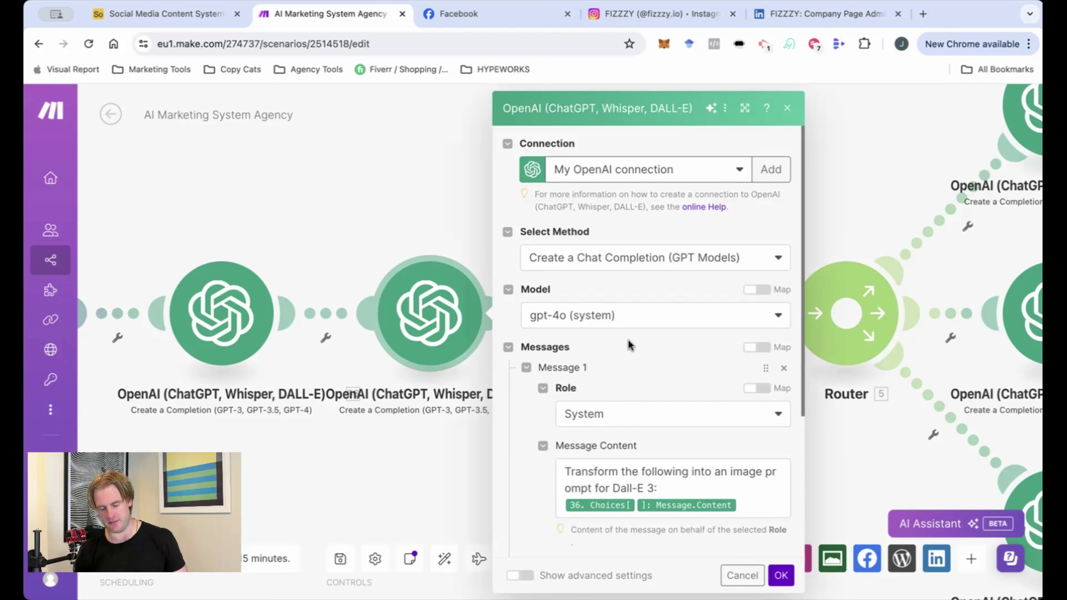
pyautogui.scroll(-2, 632, 347)
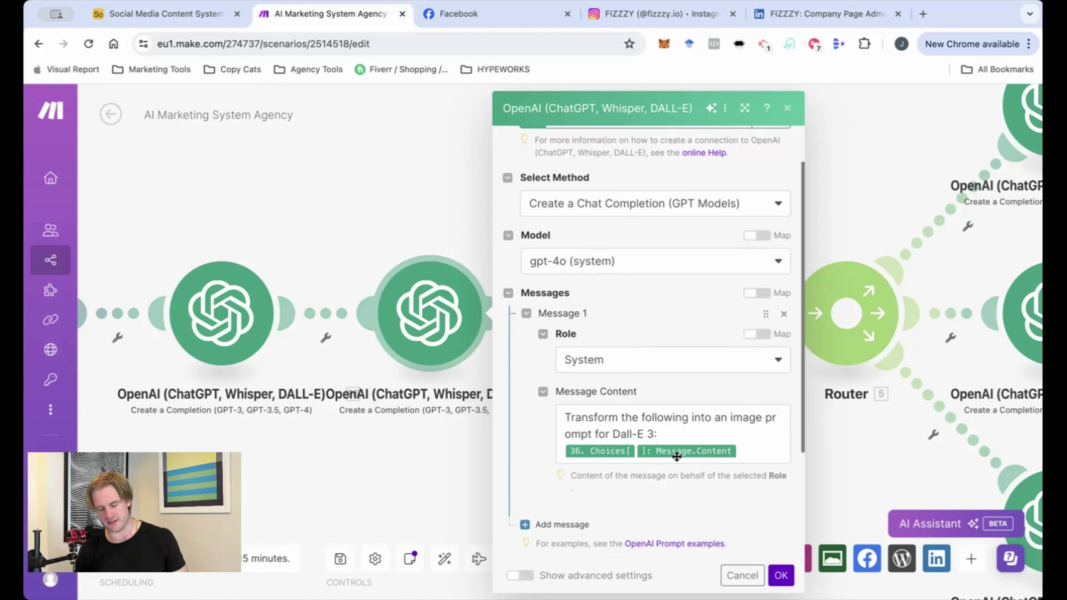
pyautogui.scroll(-1, 688, 475)
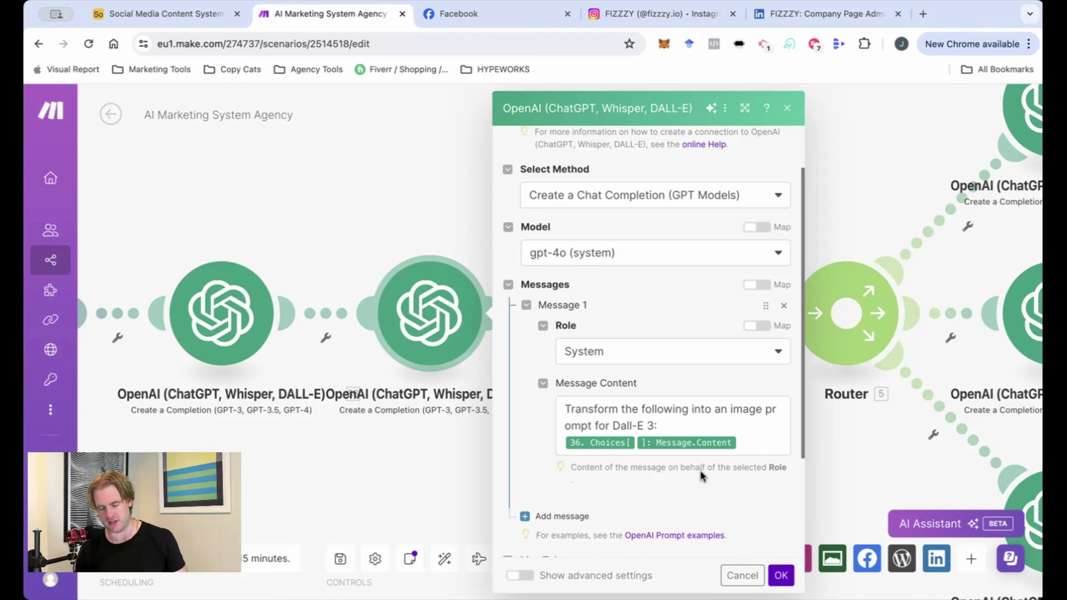
pyautogui.click(845, 232)
# Check the scenario's Airtable Create a Record module, and view the latest image prompts in the Airtable base's Outputs table
pyautogui.hscroll(-5, 385, 294)
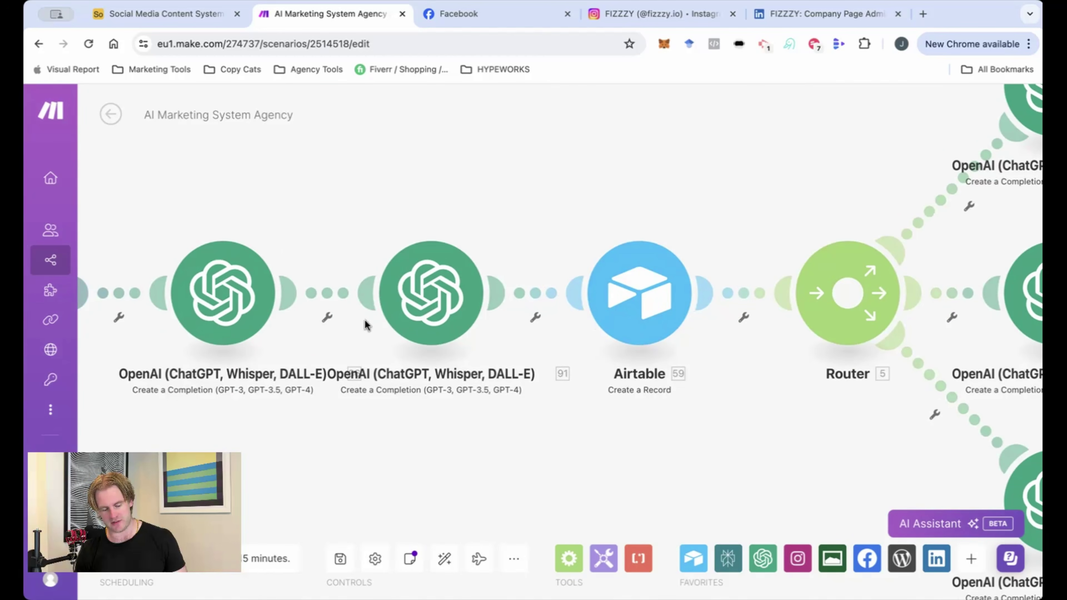
pyautogui.click(626, 251)
pyautogui.click(360, 167)
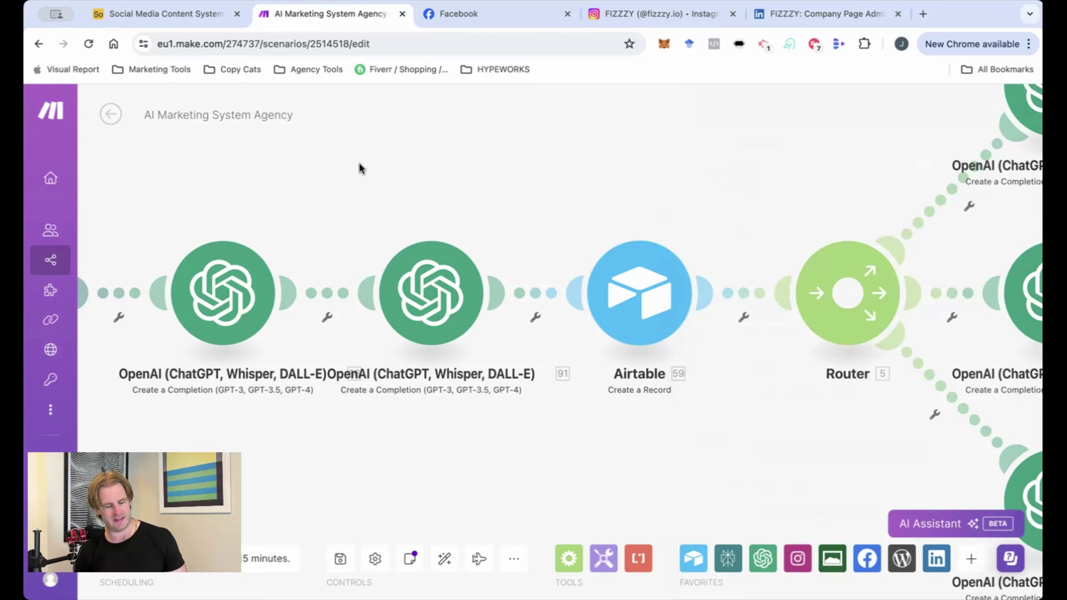
pyautogui.click(171, 21)
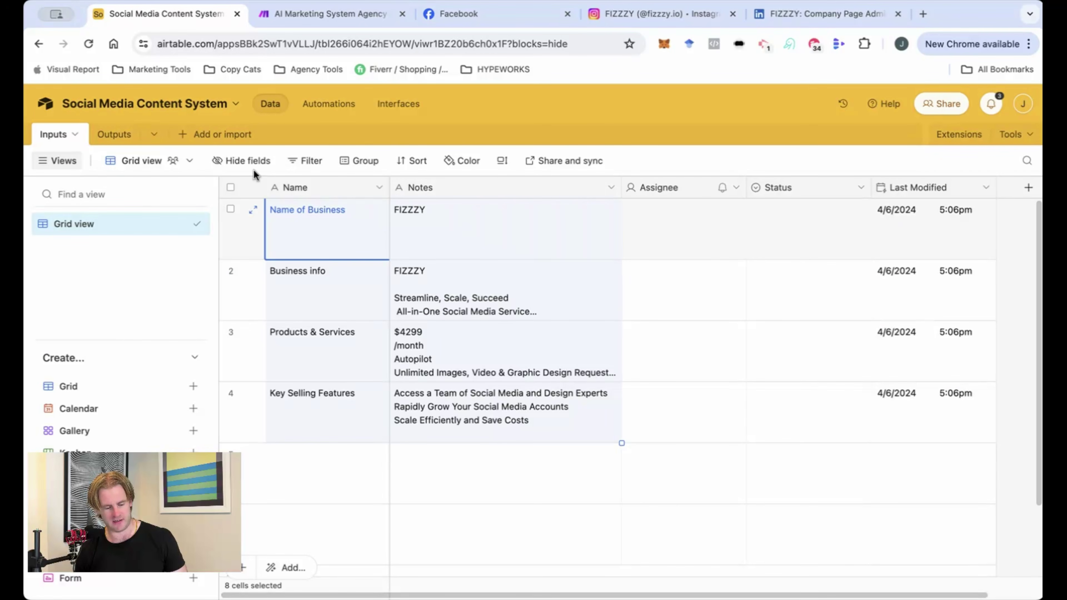
pyautogui.click(121, 137)
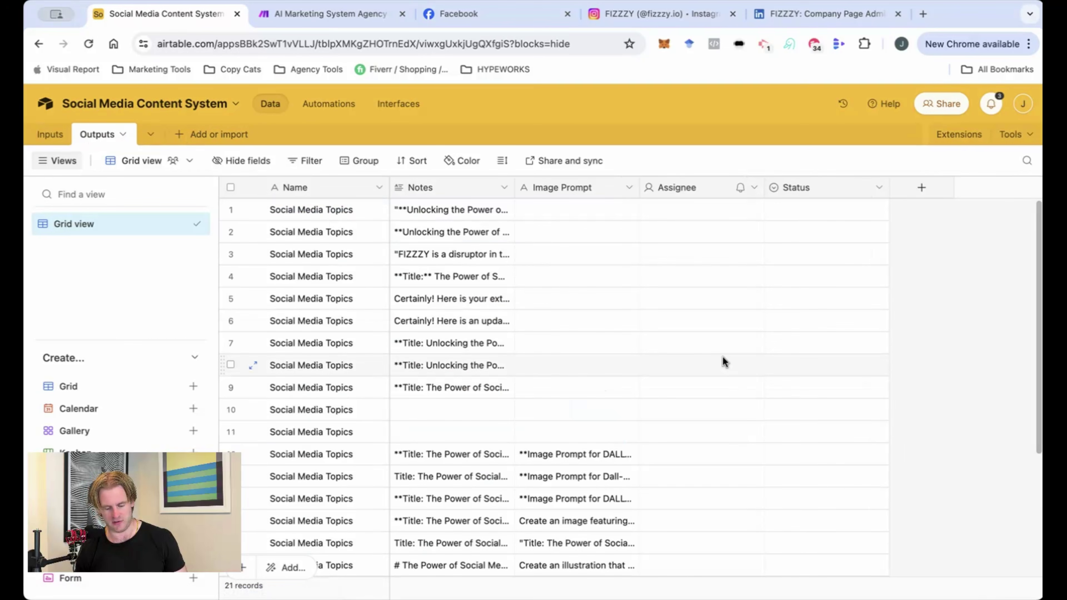
pyautogui.scroll(-5, 722, 362)
pyautogui.scroll(2, 604, 505)
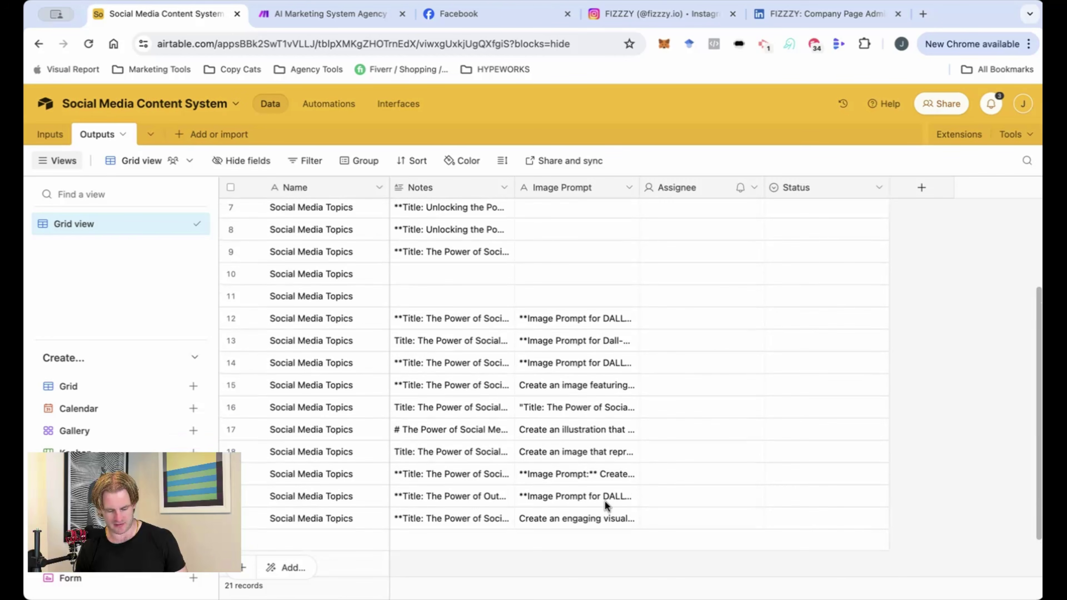
pyautogui.click(574, 519)
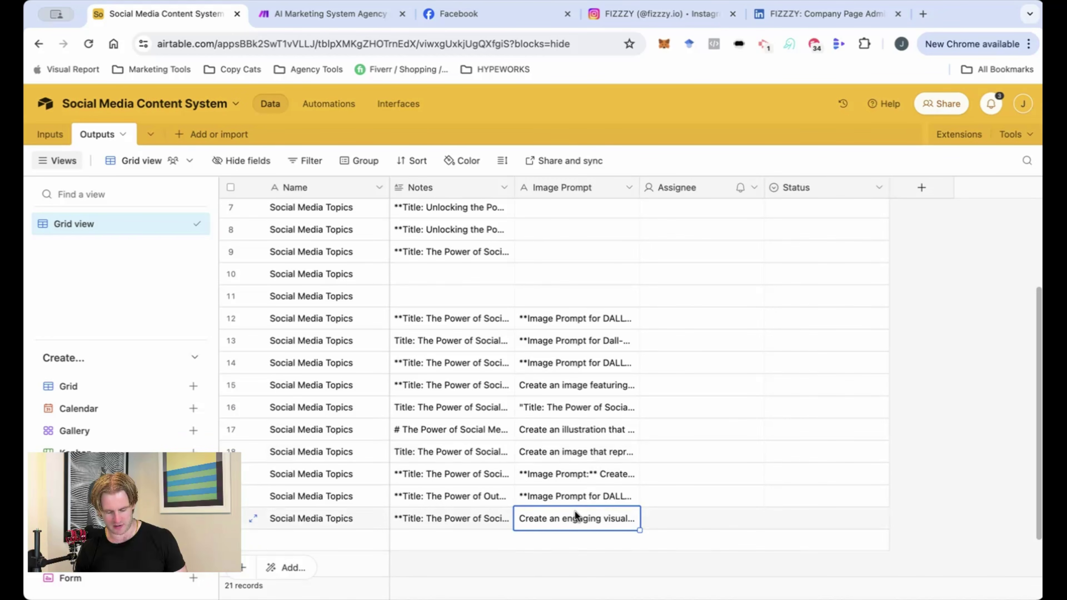
pyautogui.click(575, 518)
pyautogui.click(628, 569)
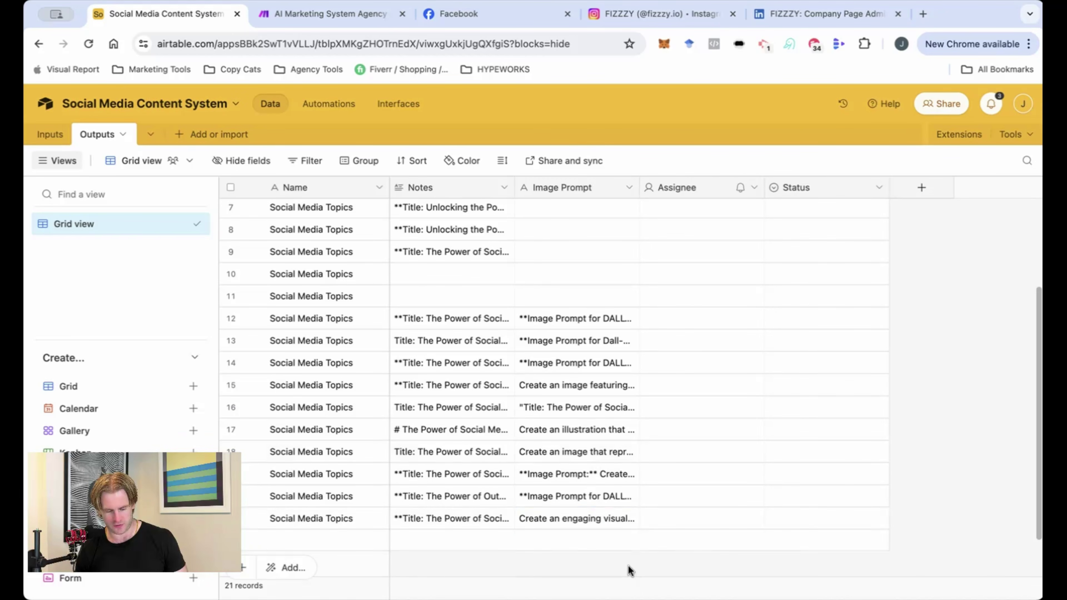
pyautogui.click(605, 508)
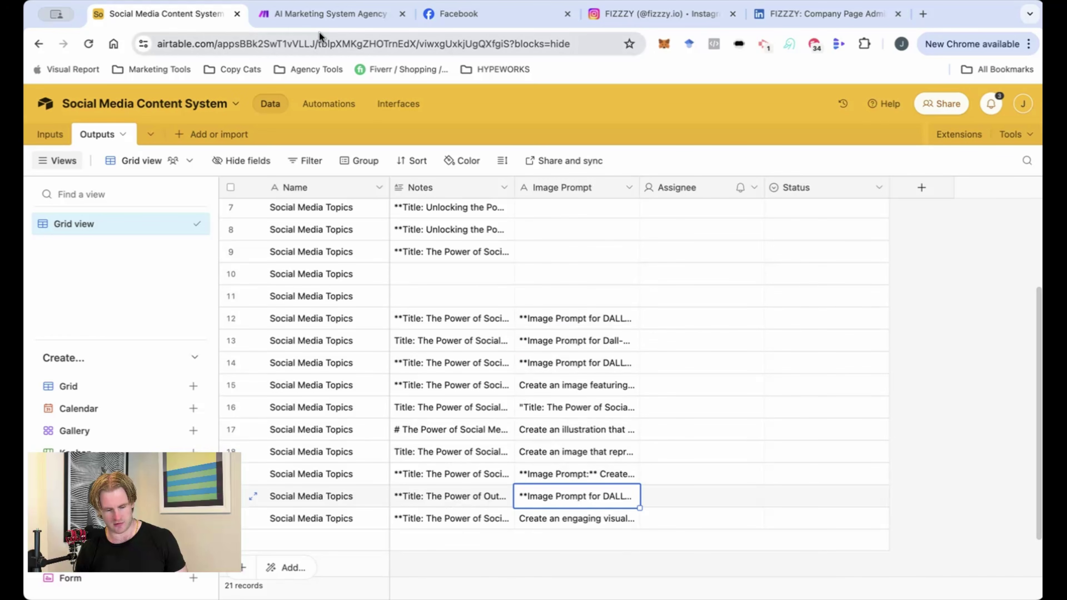
# Return to the Make scenario and read the Instagram branch's OpenAI caption prompt, covering its first and second messages
pyautogui.click(319, 17)
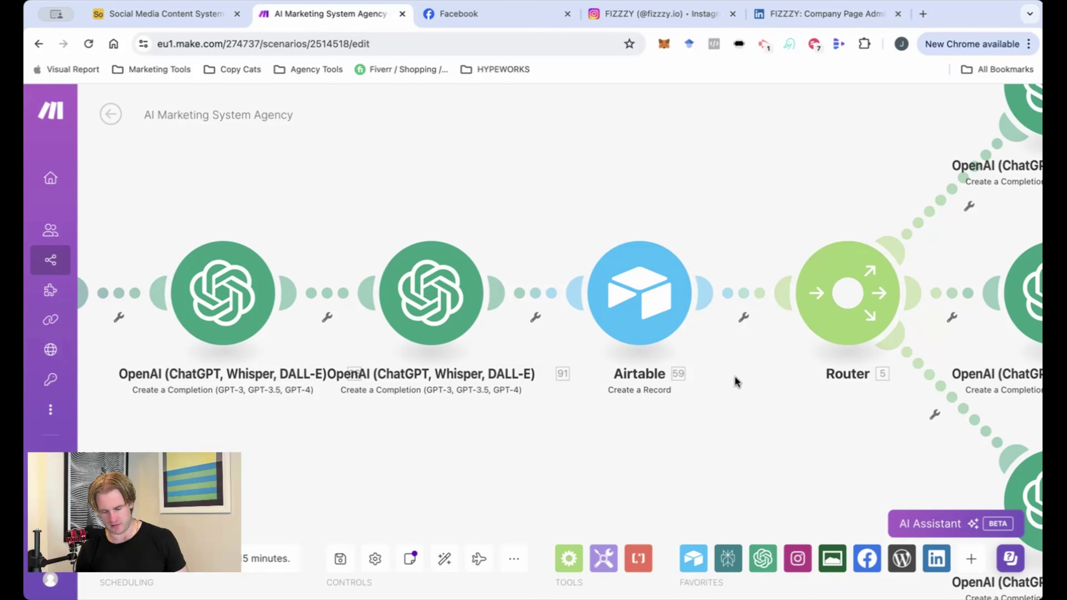
pyautogui.hscroll(10, 755, 378)
pyautogui.hscroll(10, 659, 302)
pyautogui.scroll(2, 659, 301)
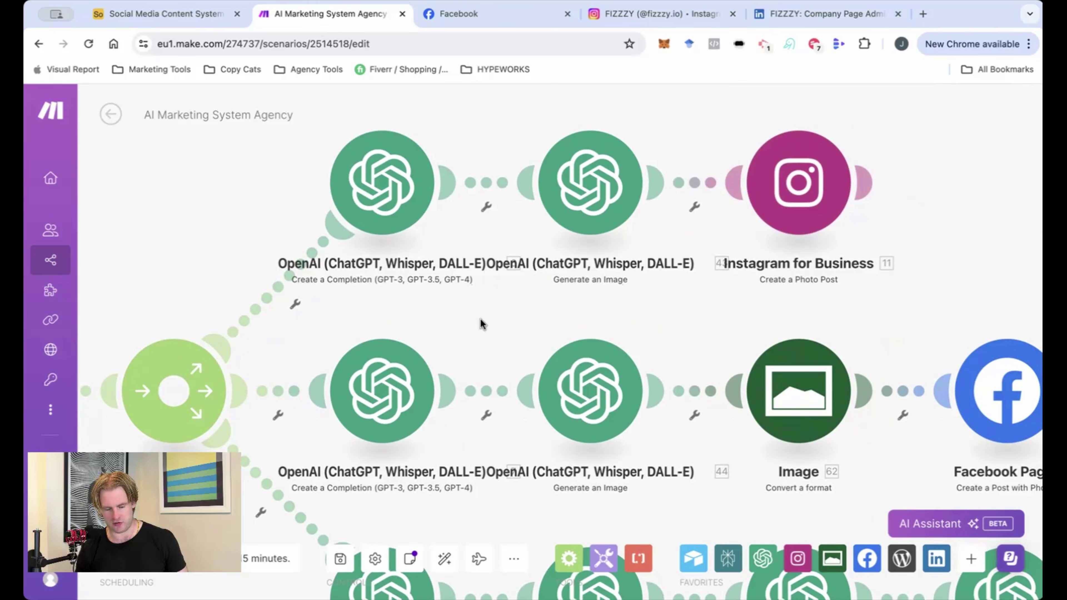
pyautogui.click(380, 194)
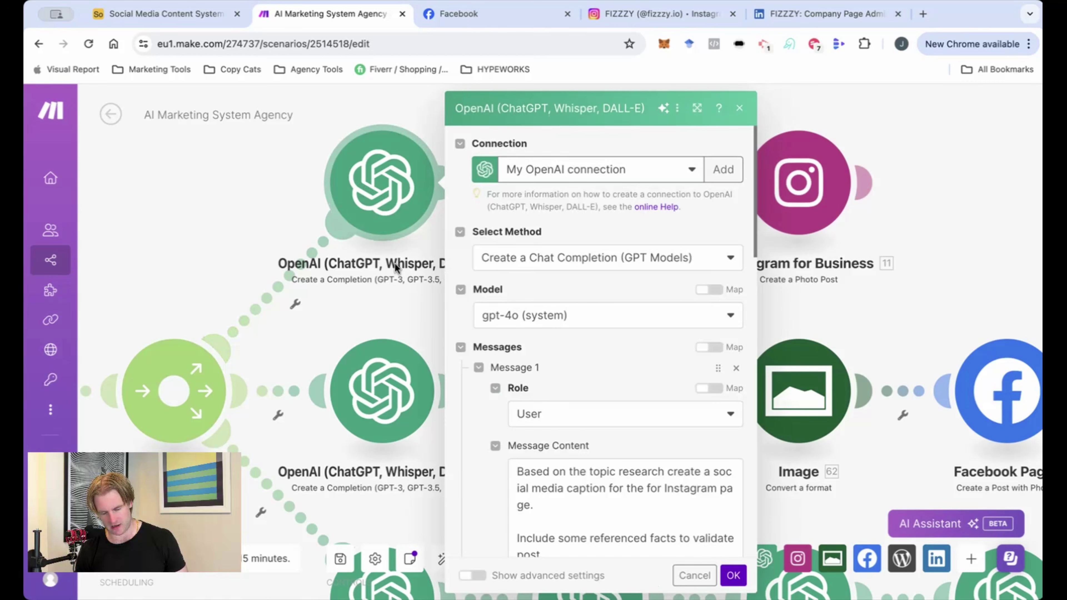
pyautogui.scroll(-2, 530, 372)
pyautogui.scroll(-2, 586, 453)
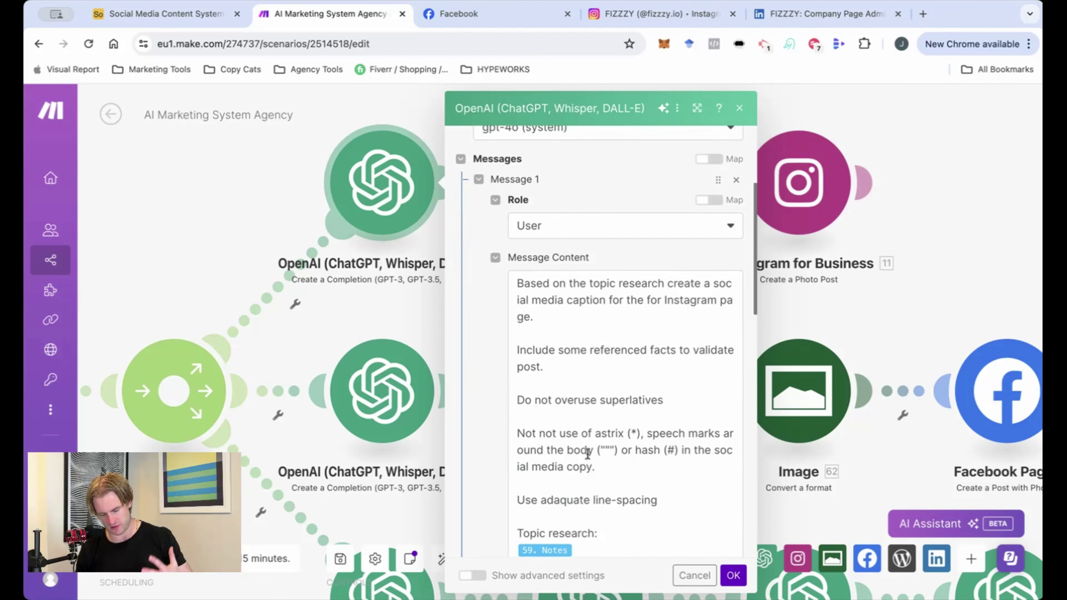
pyautogui.scroll(-1, 471, 407)
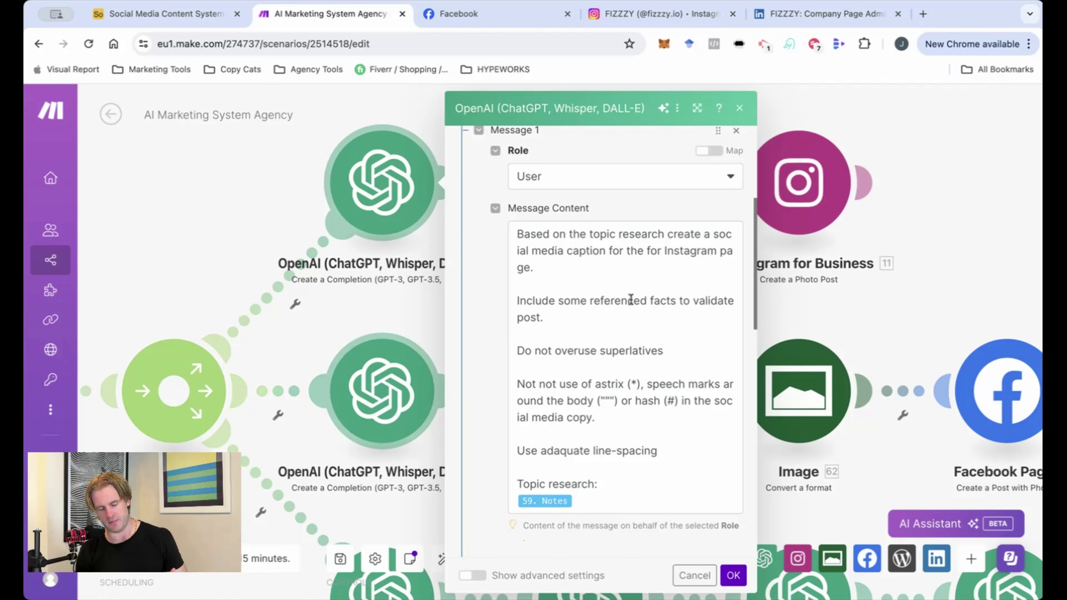
pyautogui.scroll(-1, 632, 358)
pyautogui.scroll(-5, 635, 432)
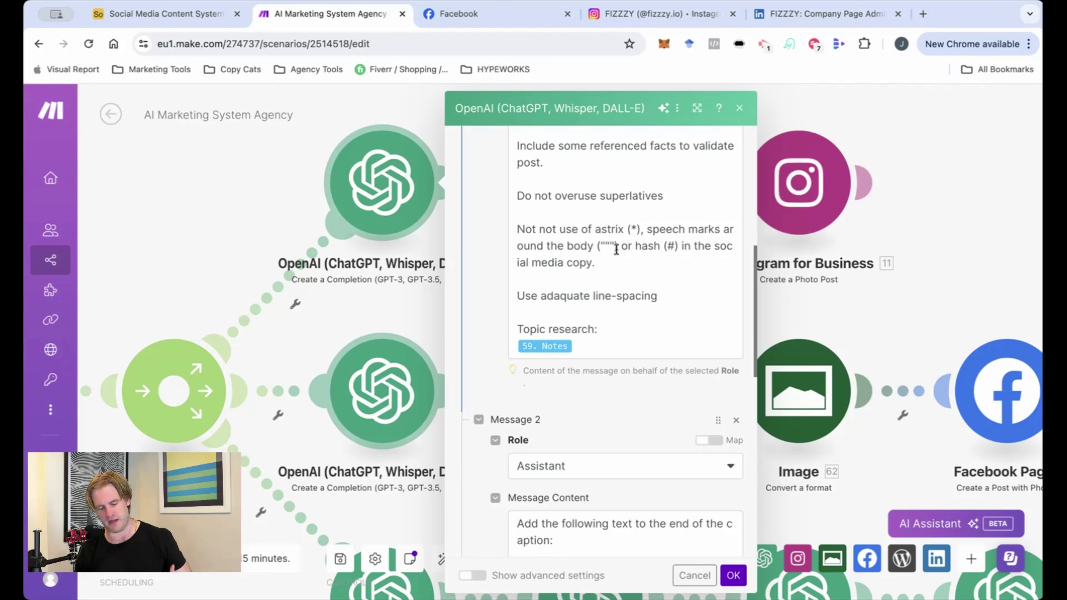
pyautogui.scroll(-5, 660, 311)
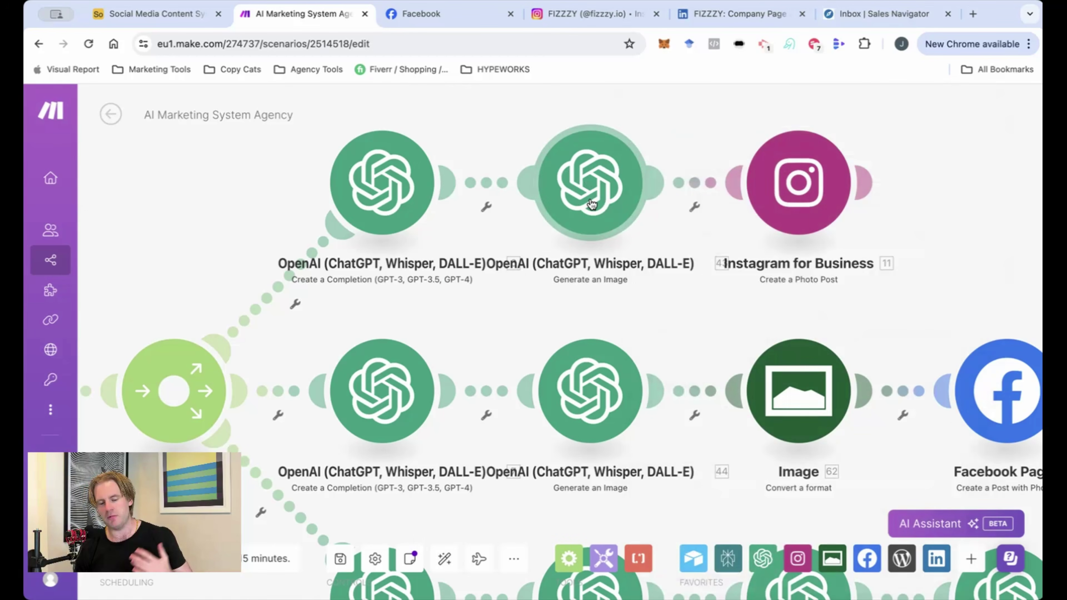
# Review the Instagram branch's OpenAI Generate an Image module, covering its model, prompt, size and quality settings
pyautogui.click(609, 203)
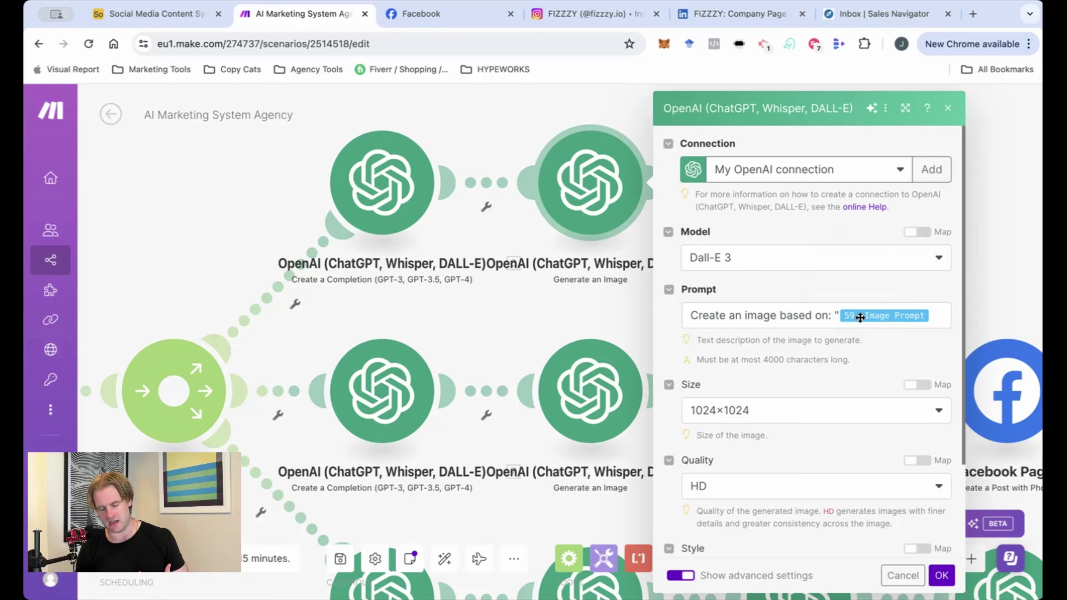
pyautogui.click(543, 294)
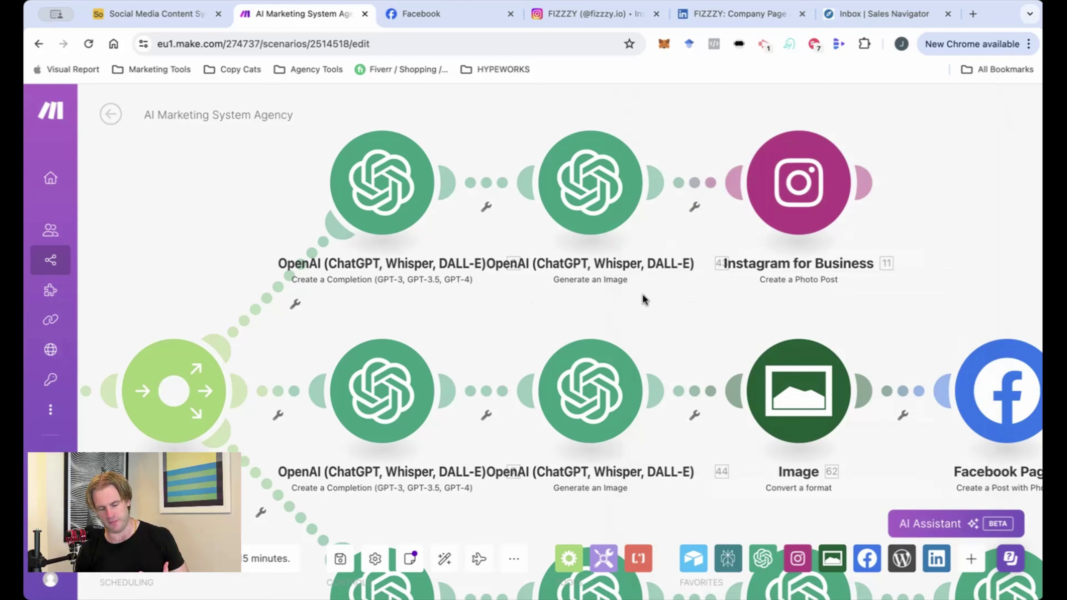
pyautogui.moveTo(642, 294); pyautogui.dragTo(749, 293)
pyautogui.scroll(-3, 749, 292)
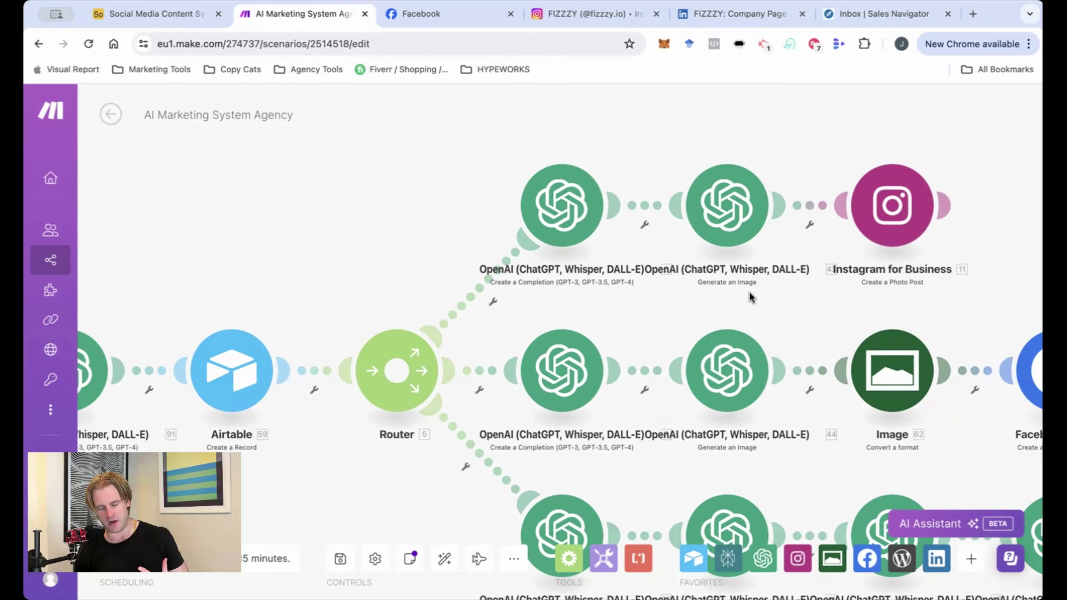
pyautogui.click(722, 216)
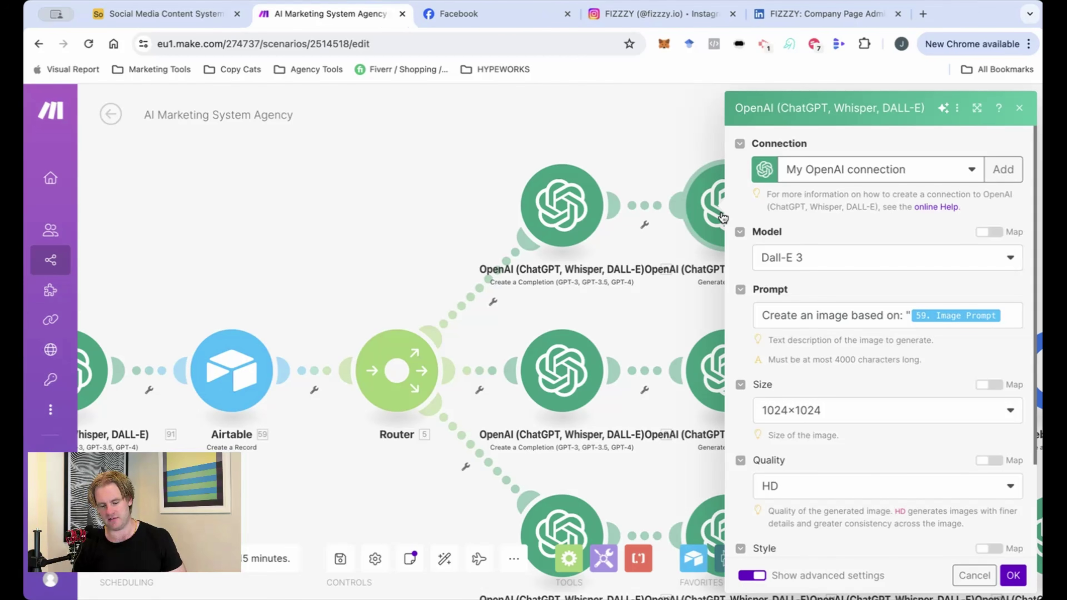
pyautogui.moveTo(671, 297); pyautogui.dragTo(490, 234)
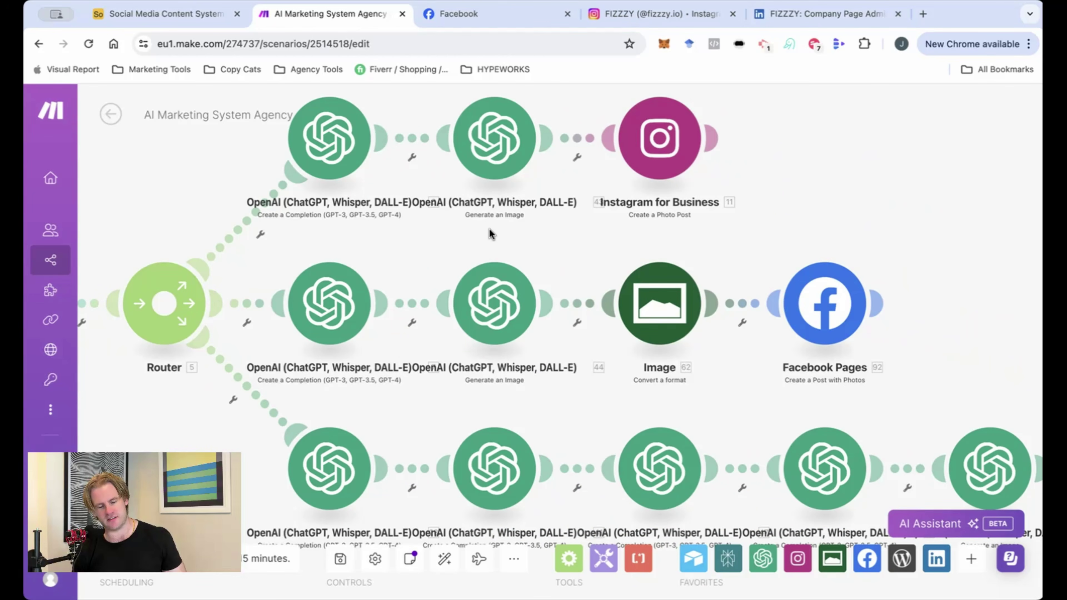
# Check the source file and output format in the Facebook branch's Image conversion module
pyautogui.click(662, 301)
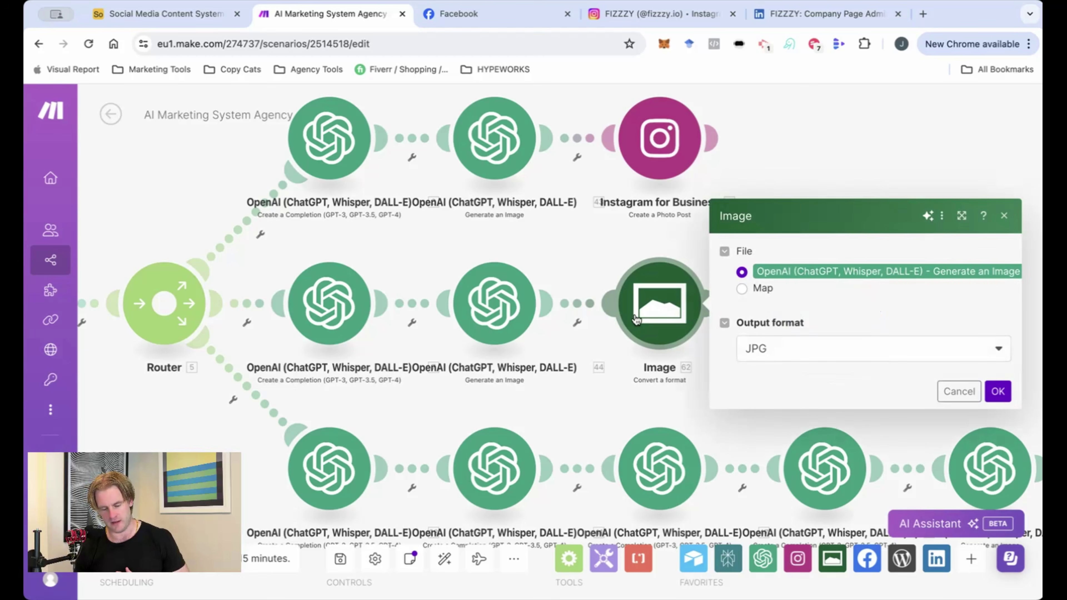
pyautogui.click(635, 249)
pyautogui.moveTo(758, 384); pyautogui.dragTo(676, 381)
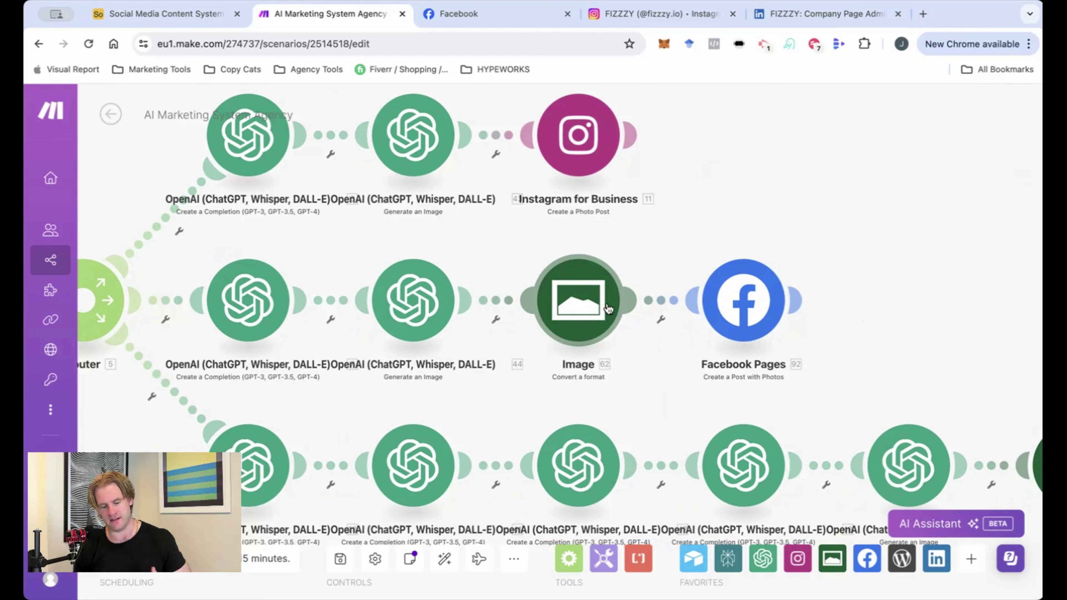
# Review the Photo URL and Caption mappings in the Instagram for Business Create a Photo Post module
pyautogui.scroll(3, 672, 261)
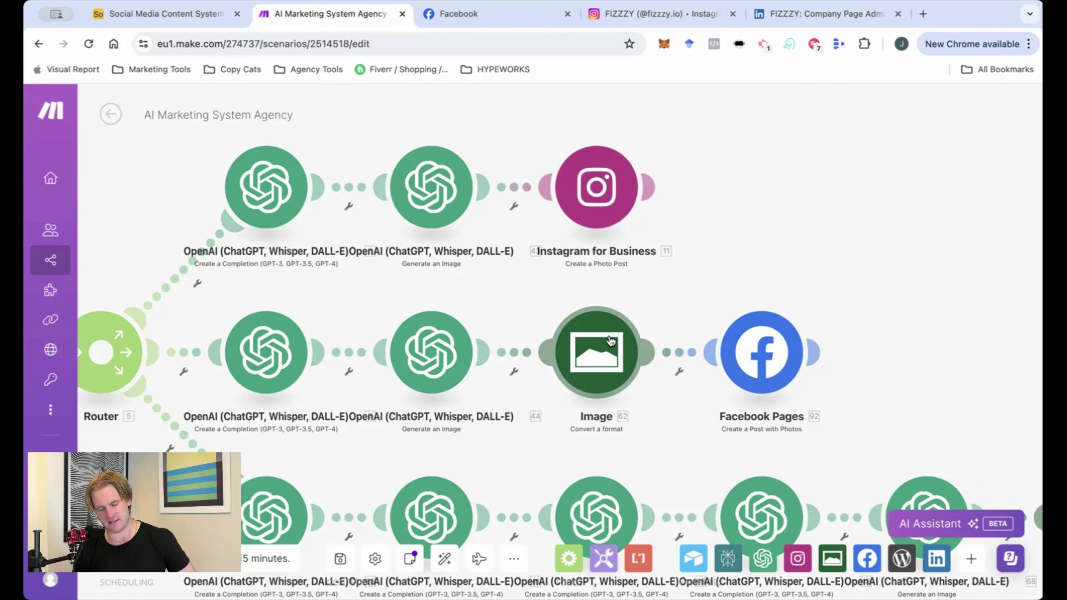
pyautogui.click(596, 187)
pyautogui.scroll(-4, 829, 393)
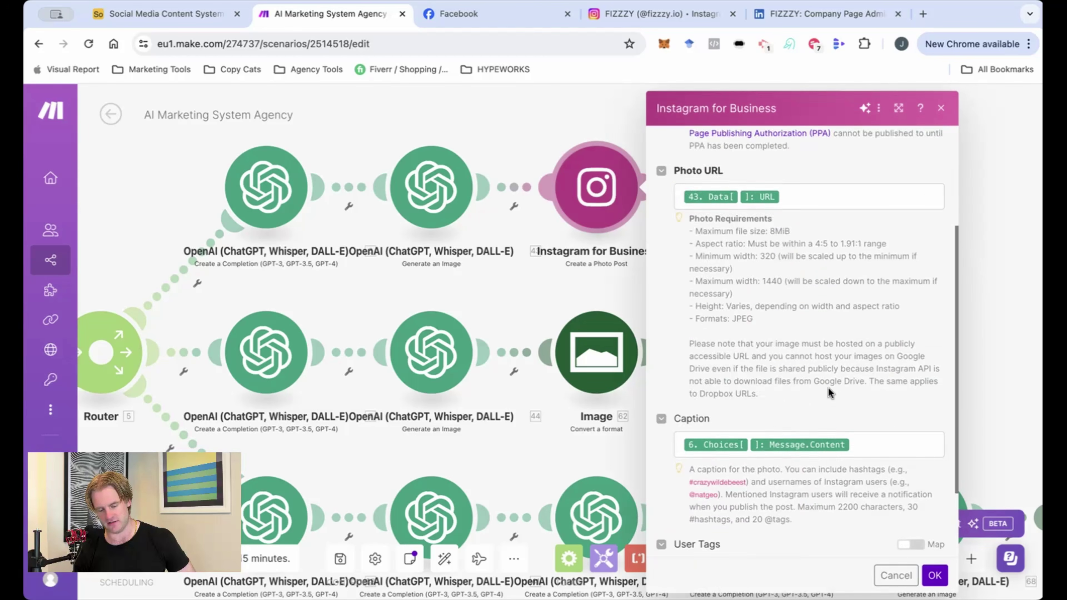
pyautogui.scroll(-3, 829, 392)
pyautogui.scroll(3, 829, 382)
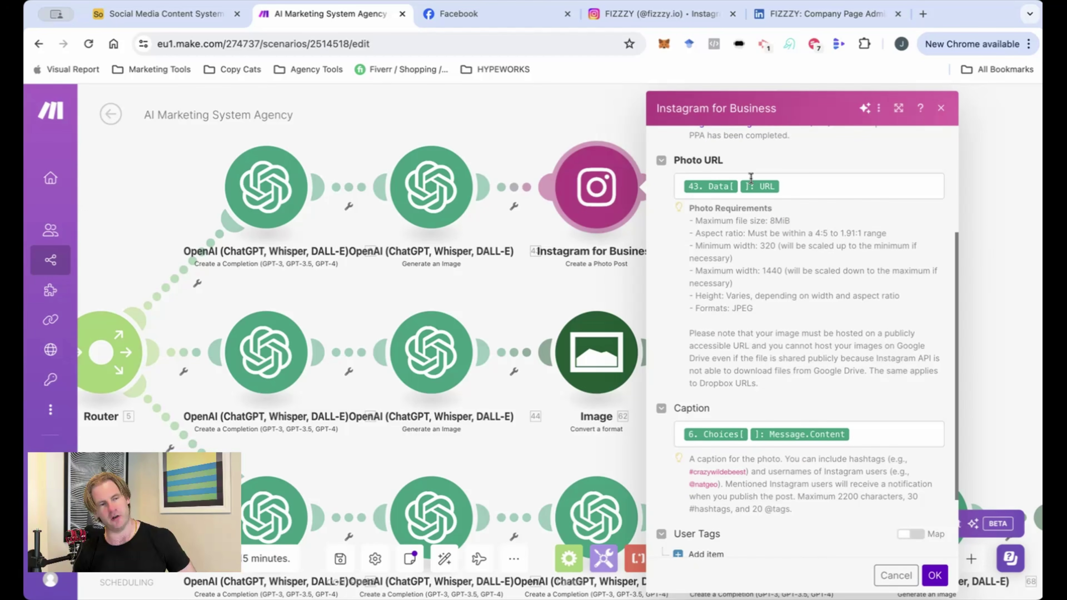
pyautogui.click(544, 323)
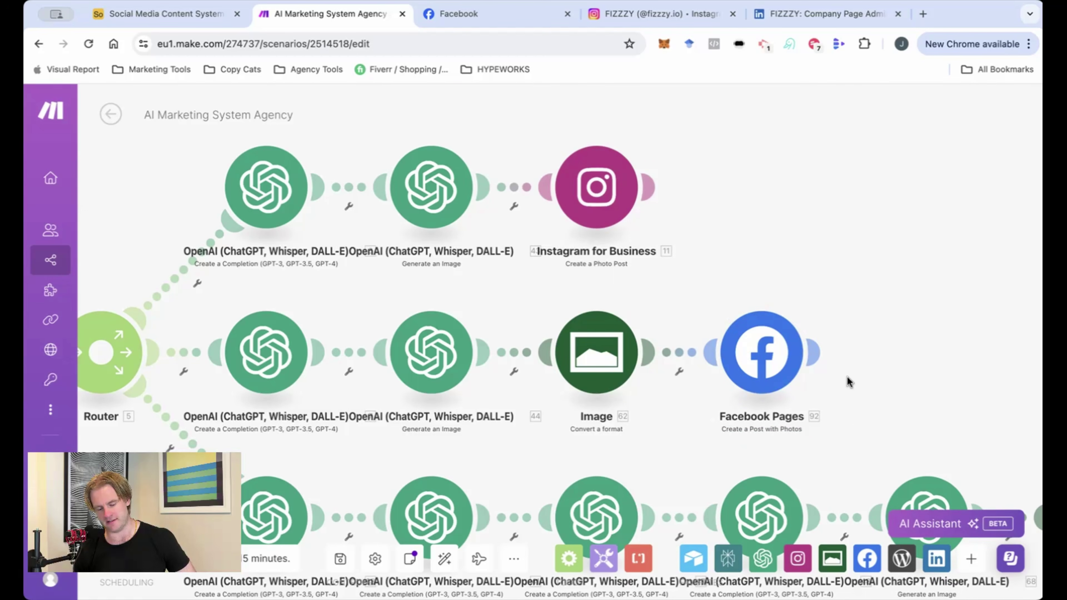
pyautogui.moveTo(846, 377); pyautogui.dragTo(837, 353)
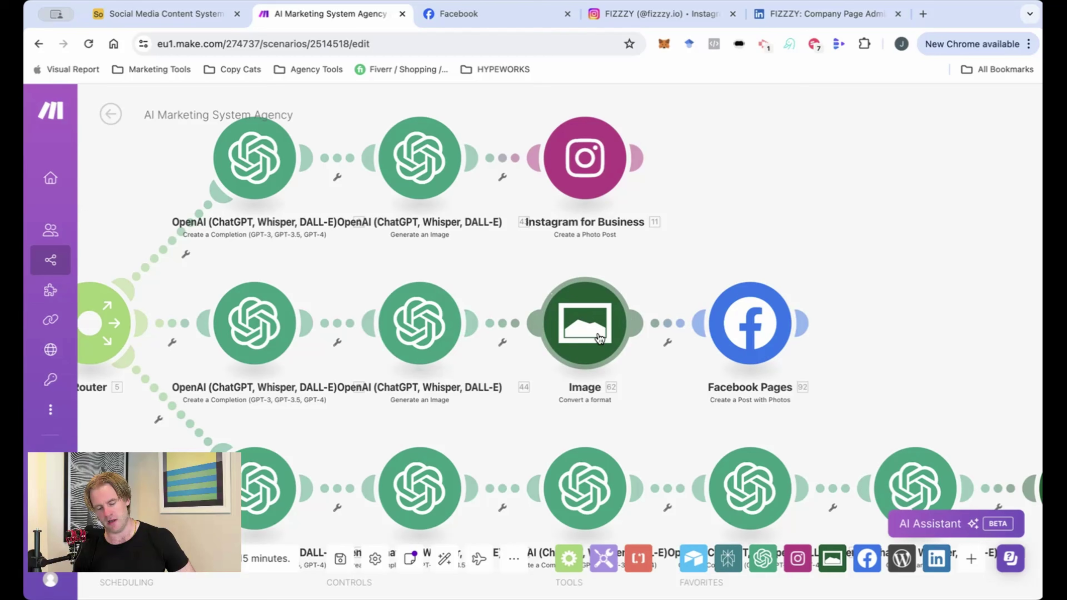
# Read the blog branch's first OpenAI completion module, covering all three messages of the article-body prompt and the max tokens setting
pyautogui.moveTo(693, 274); pyautogui.dragTo(672, 87)
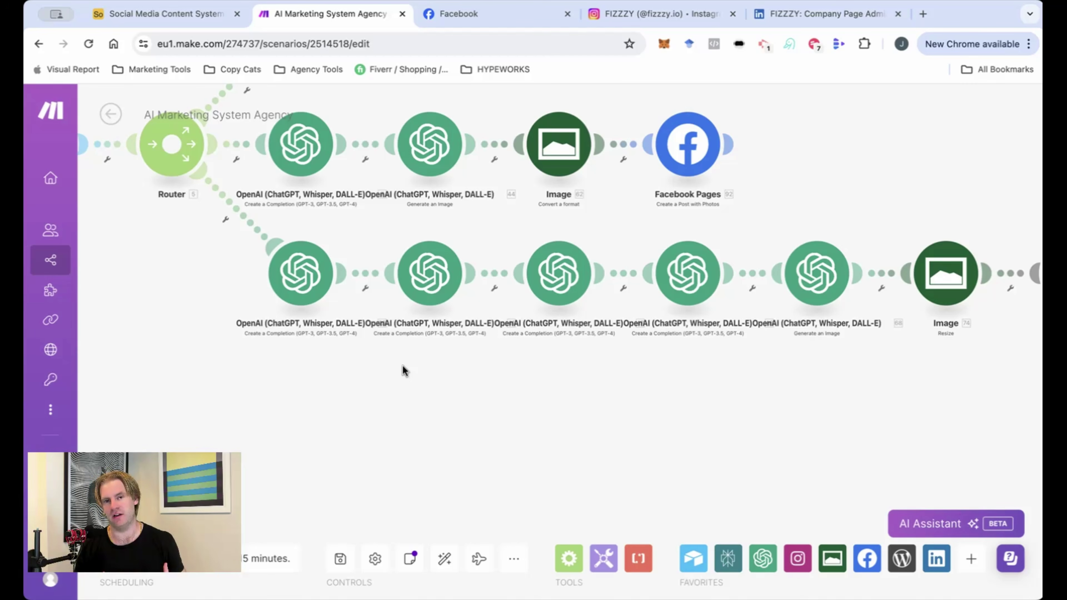
pyautogui.click(296, 334)
pyautogui.scroll(-5, 469, 381)
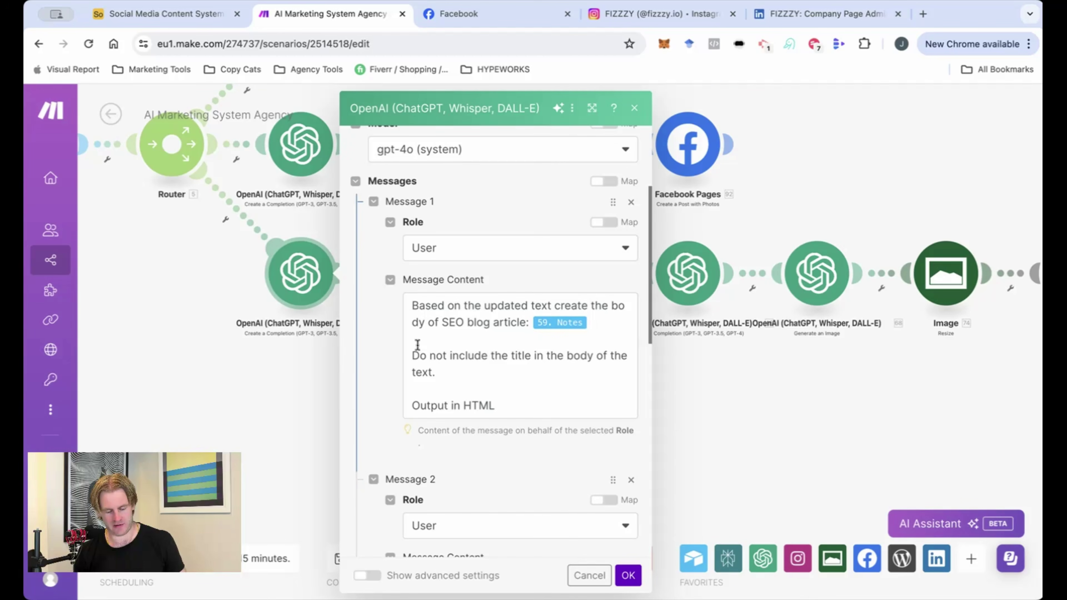
pyautogui.scroll(-1, 509, 340)
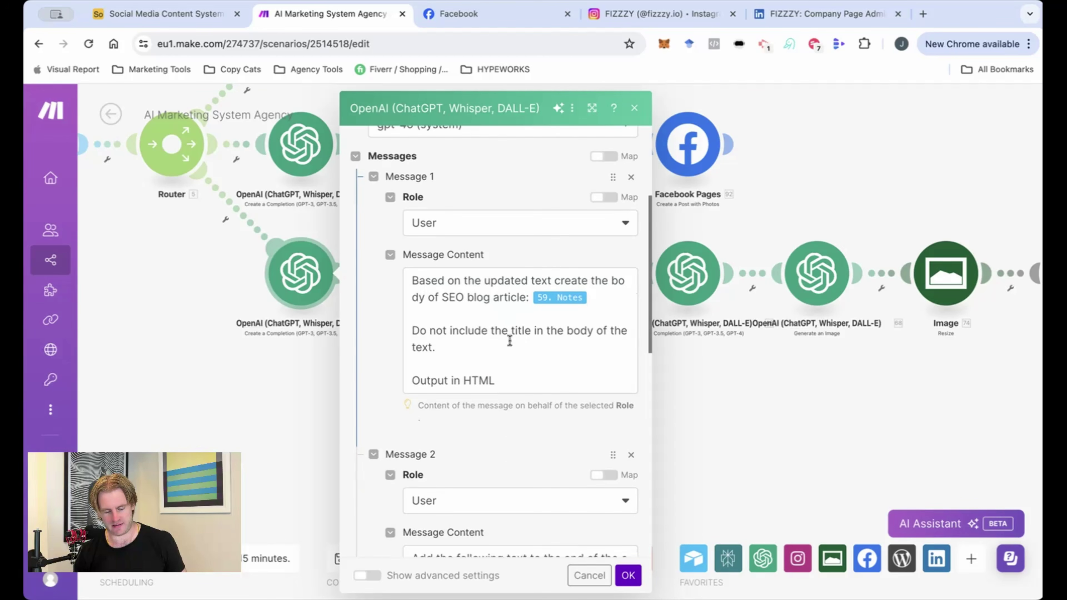
pyautogui.scroll(-2, 491, 341)
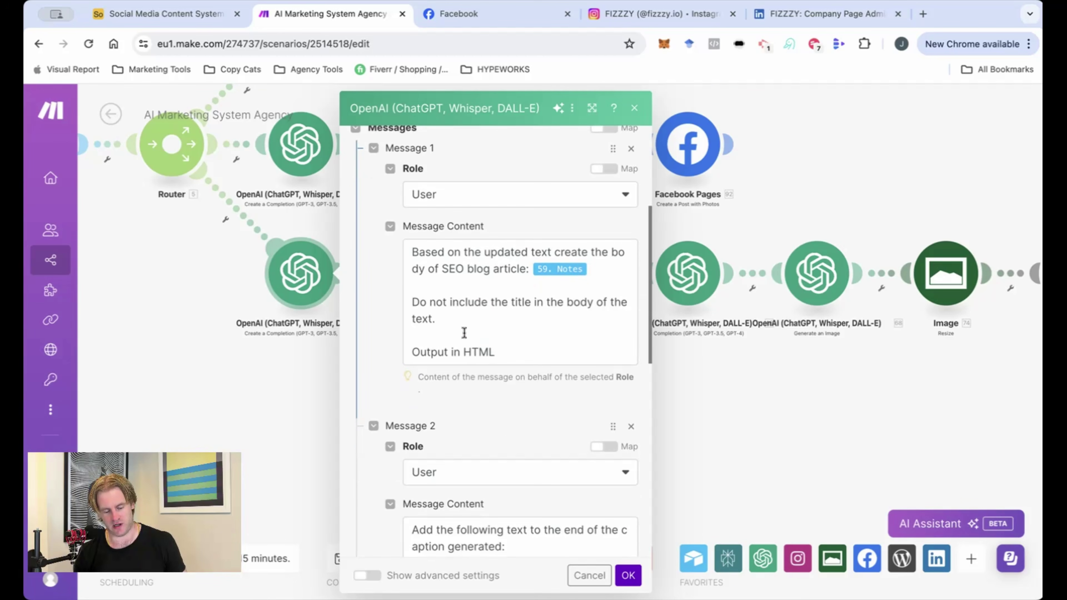
pyautogui.scroll(-2, 545, 278)
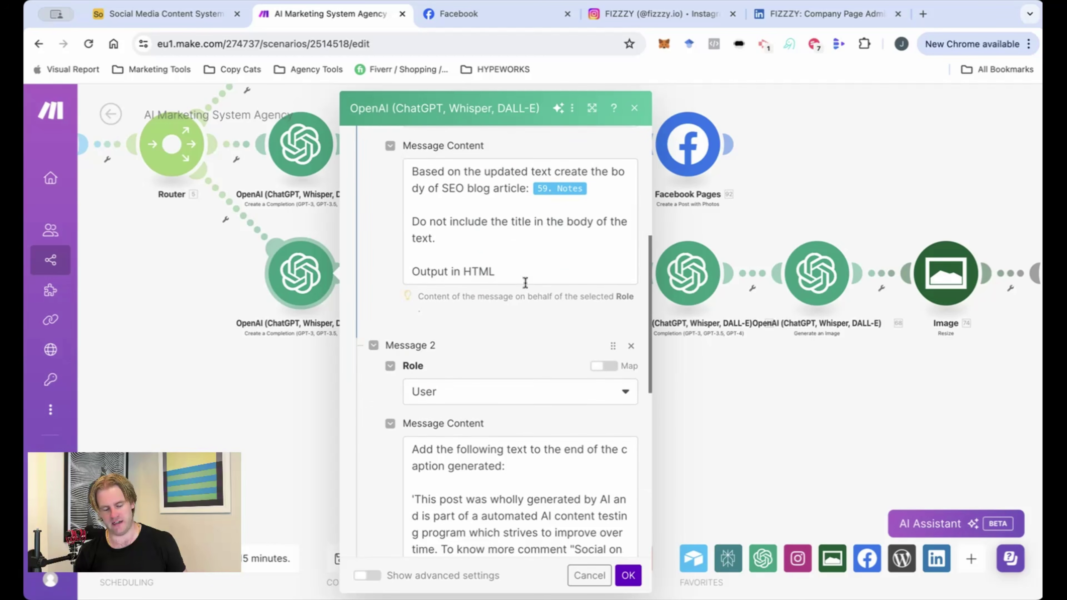
pyautogui.scroll(-3, 432, 260)
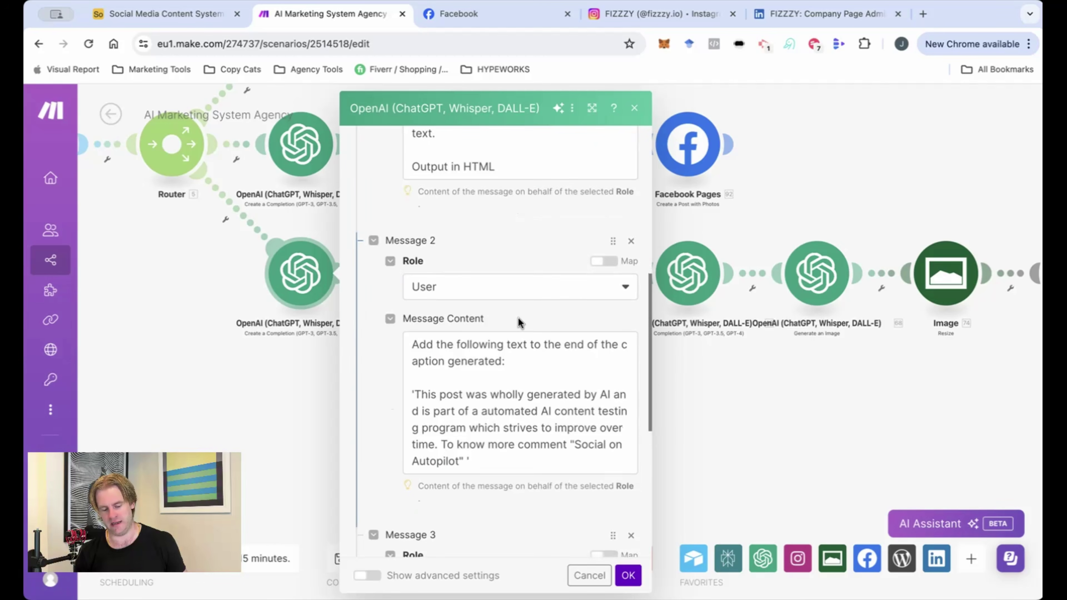
pyautogui.scroll(-4, 517, 317)
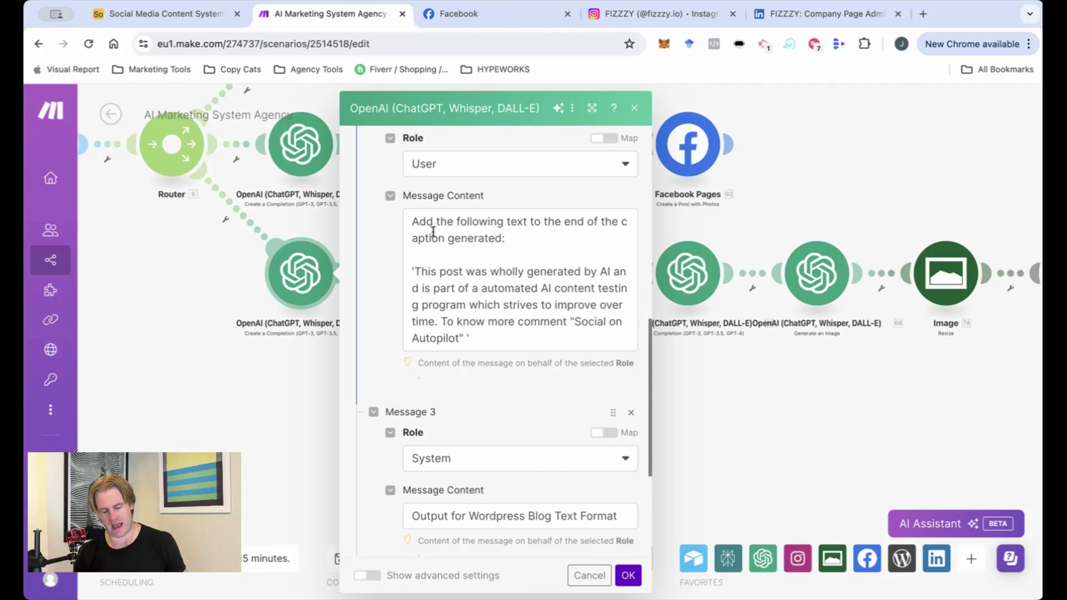
pyautogui.scroll(-3, 481, 277)
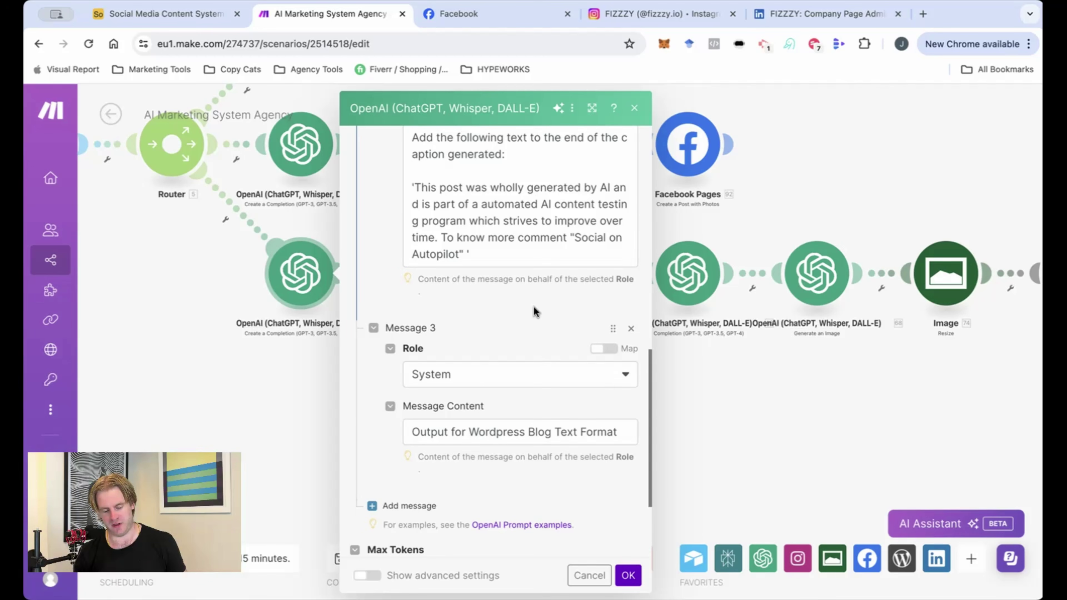
pyautogui.scroll(-4, 533, 311)
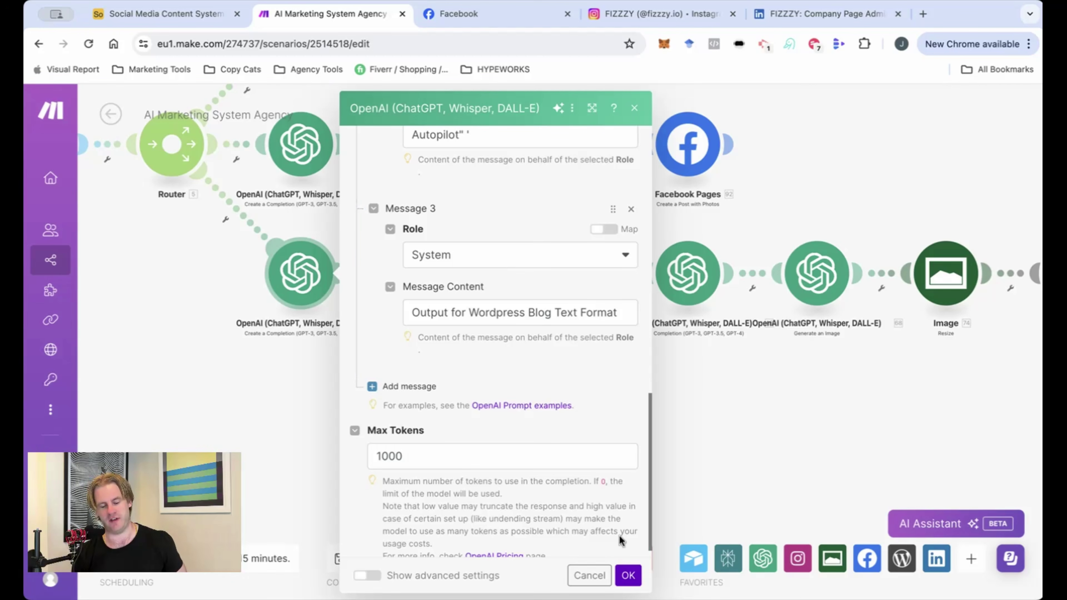
pyautogui.click(627, 575)
# Read the blog article title prompt in the blog branch's second OpenAI completion module
pyautogui.click(425, 280)
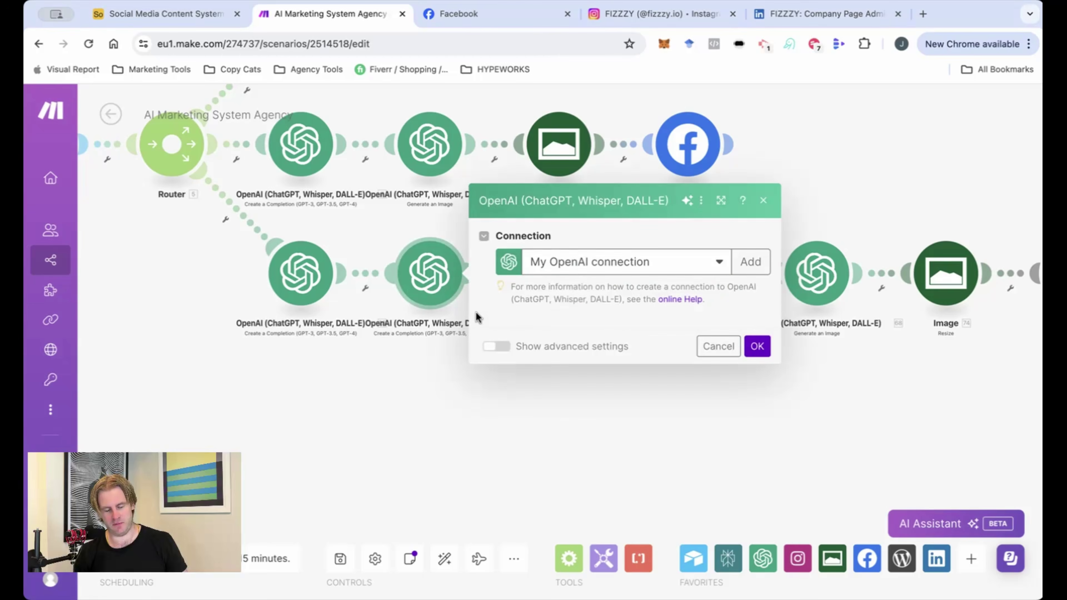
pyautogui.scroll(-3, 576, 424)
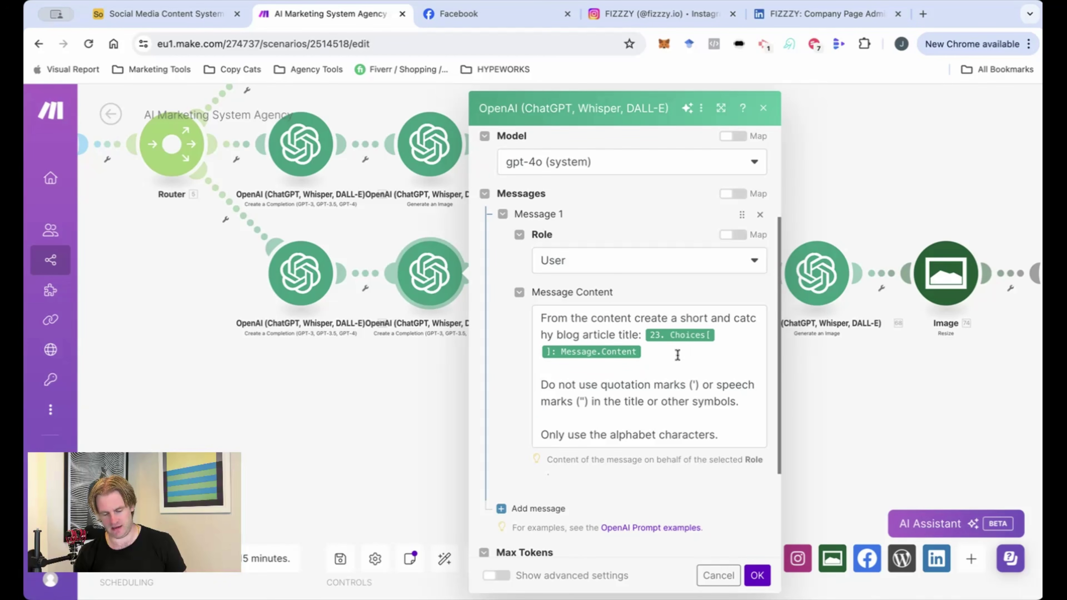
pyautogui.scroll(-1, 645, 347)
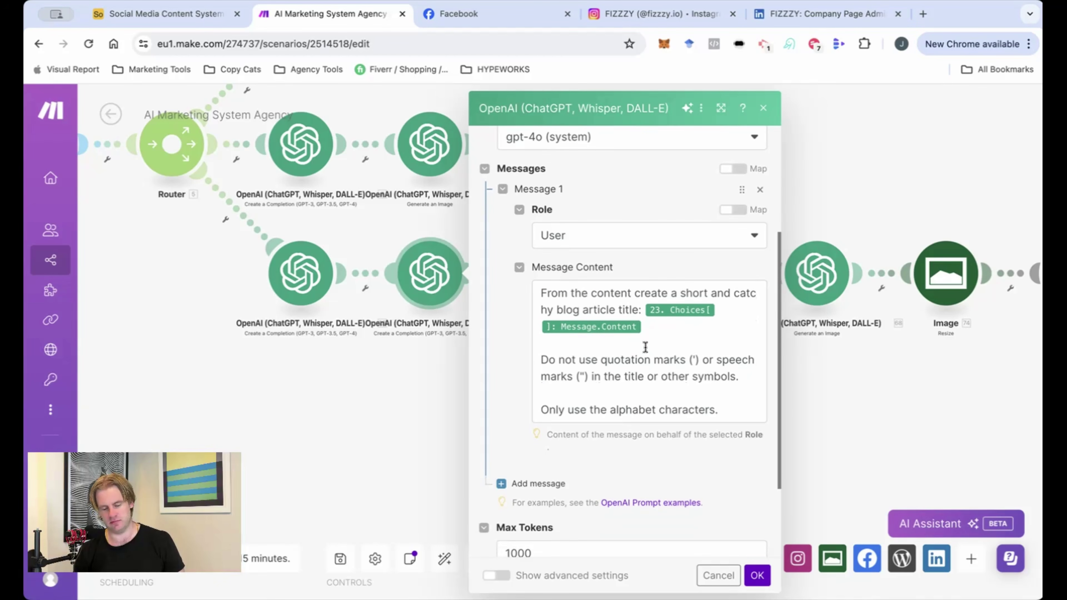
pyautogui.scroll(-3, 645, 349)
pyautogui.scroll(3, 645, 349)
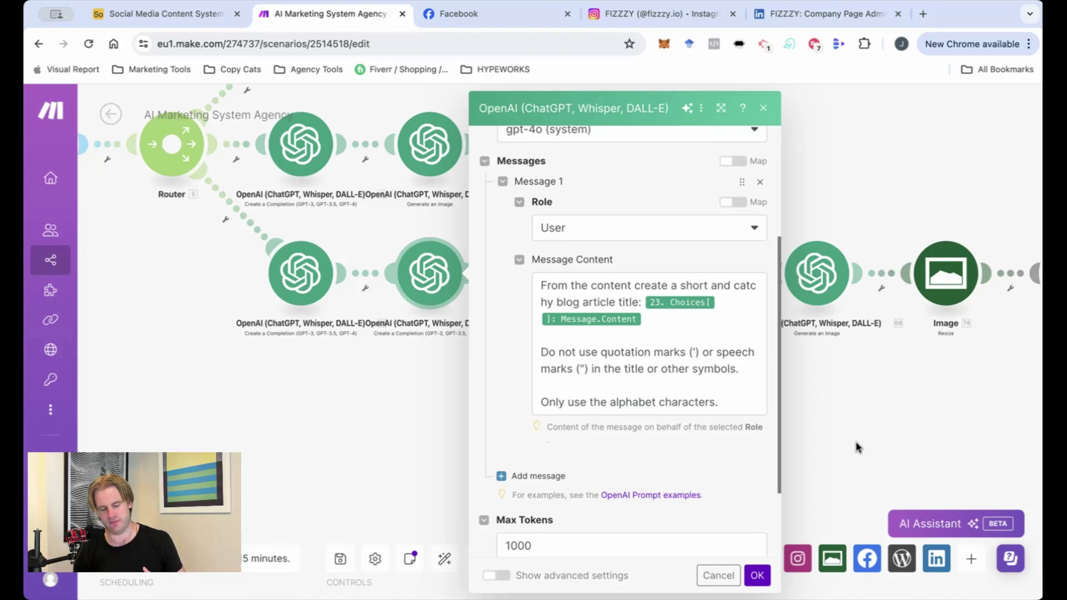
pyautogui.click(770, 429)
# Read the short description prompt and the web slug prompt in the blog branch's third and fourth OpenAI completion modules
pyautogui.moveTo(769, 429); pyautogui.dragTo(603, 423)
pyautogui.click(405, 273)
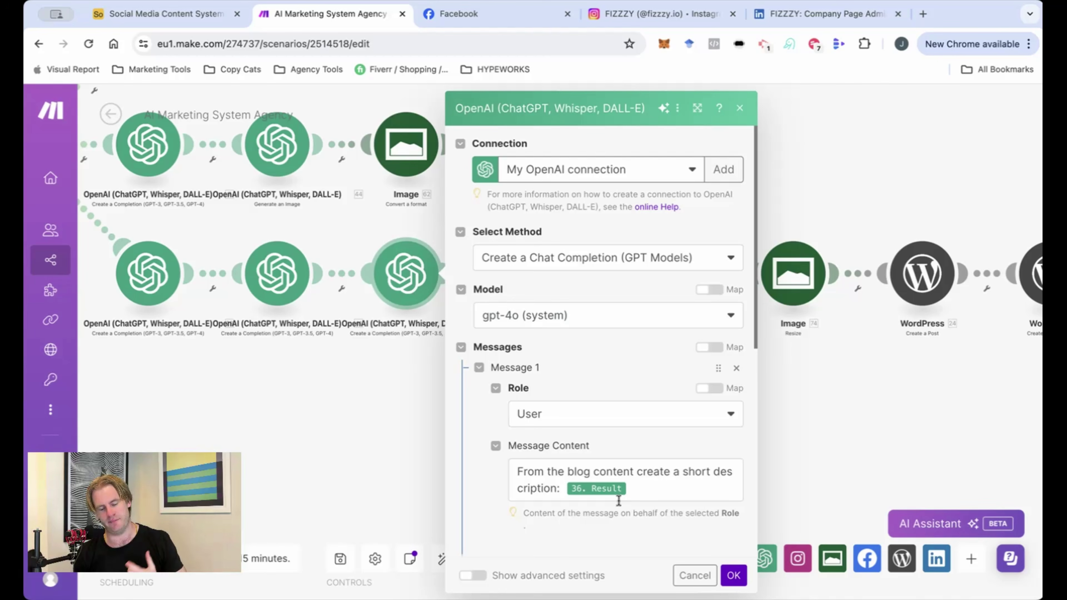
pyautogui.click(870, 430)
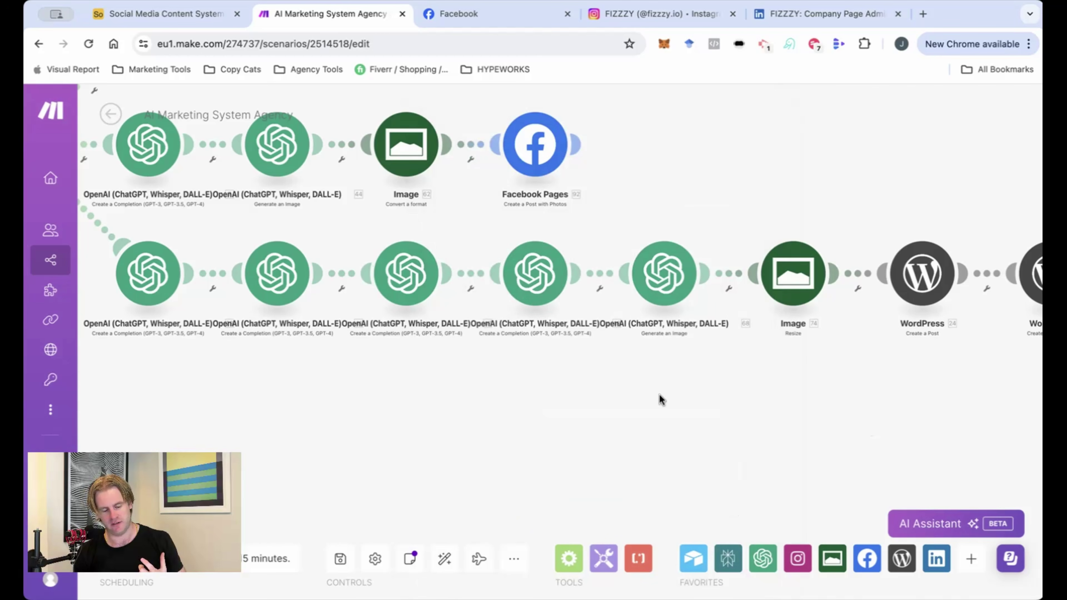
pyautogui.click(531, 287)
pyautogui.scroll(-2, 777, 446)
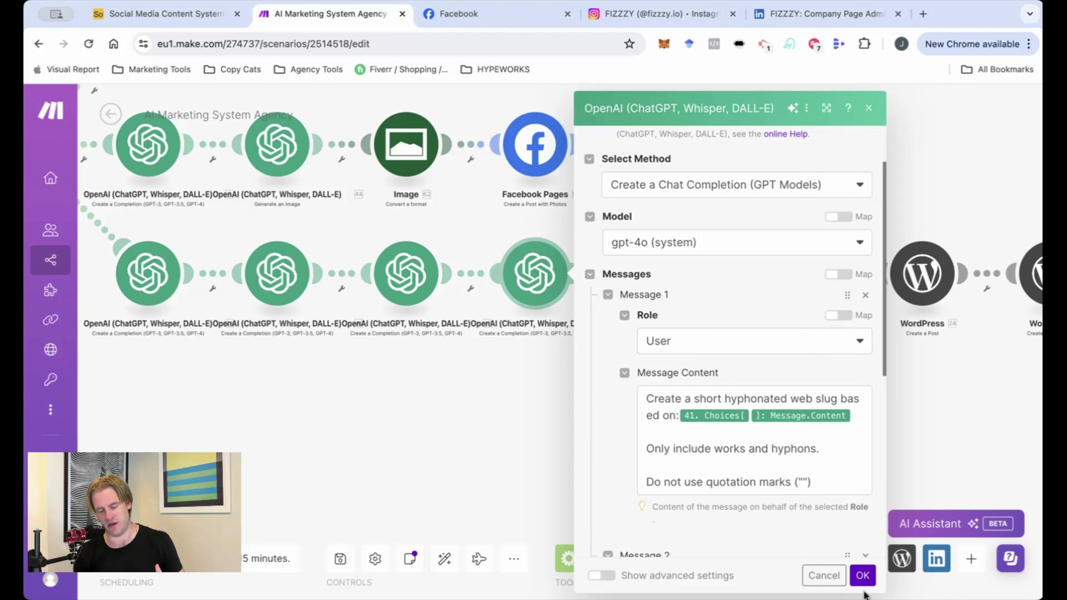
pyautogui.click(862, 574)
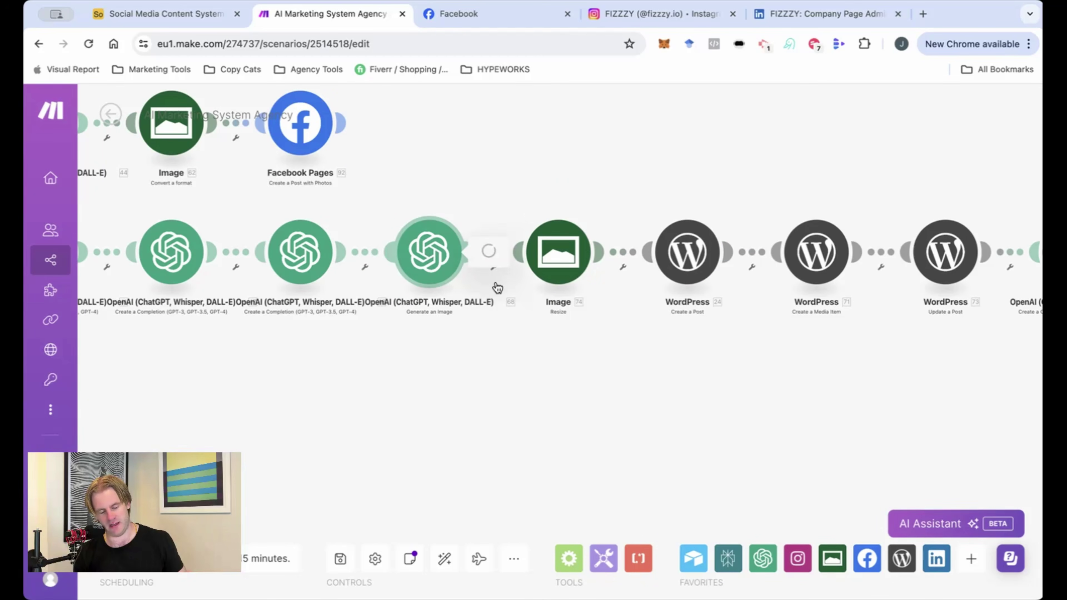
# Check the model, prompt, size, quality and style settings in the blog branch's OpenAI Generate an Image module
pyautogui.scroll(-2, 624, 304)
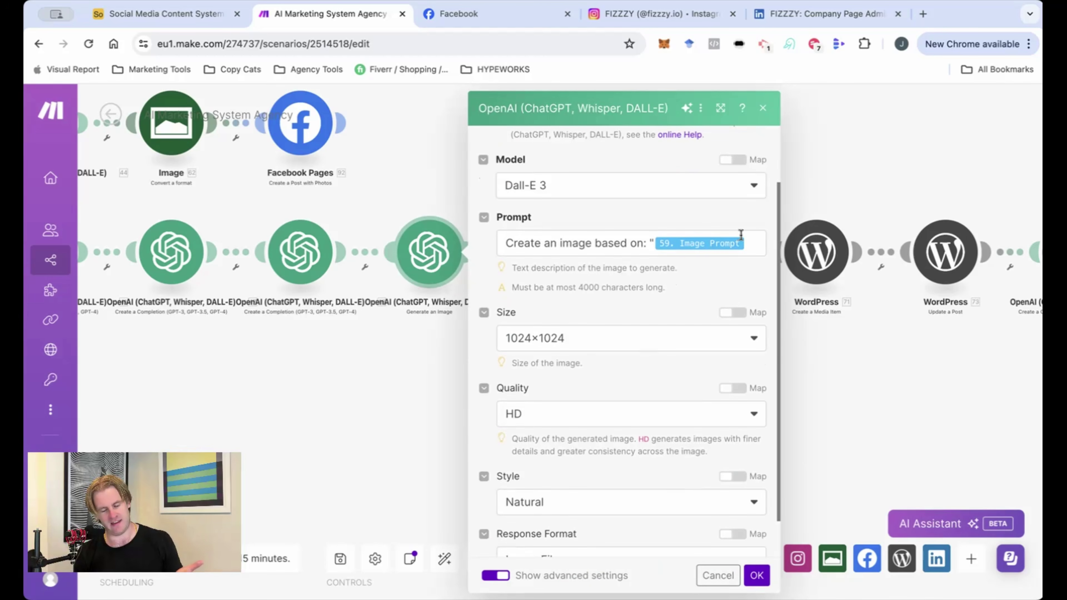
pyautogui.click(872, 384)
# Review the WordPress Create a Post module's field mappings from title and content through slug, status and featured media ID, comparing them with the preceding modules
pyautogui.moveTo(872, 384); pyautogui.dragTo(616, 442)
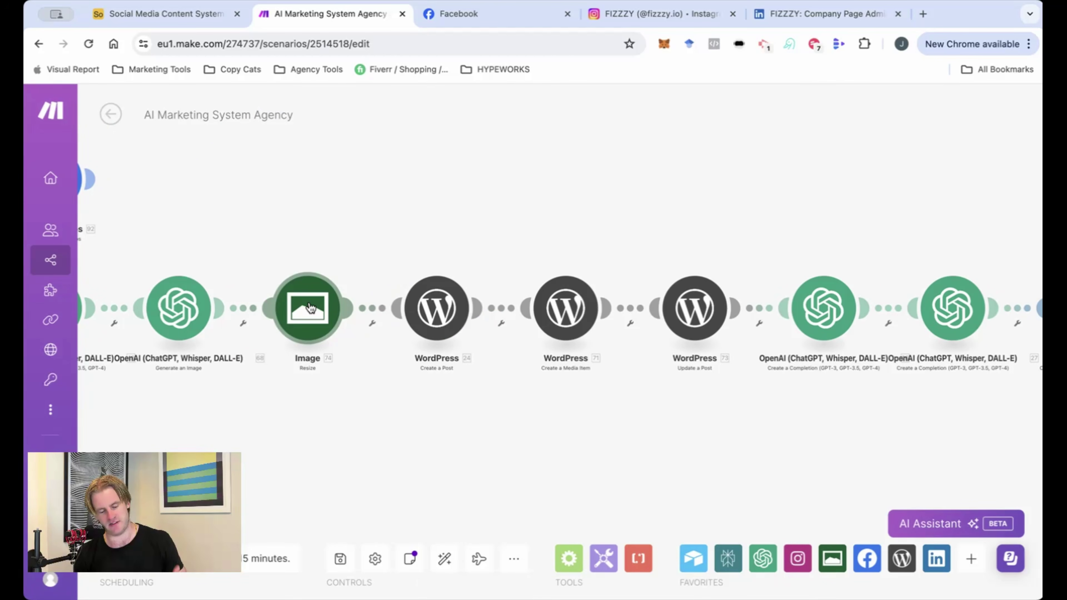
pyautogui.click(436, 307)
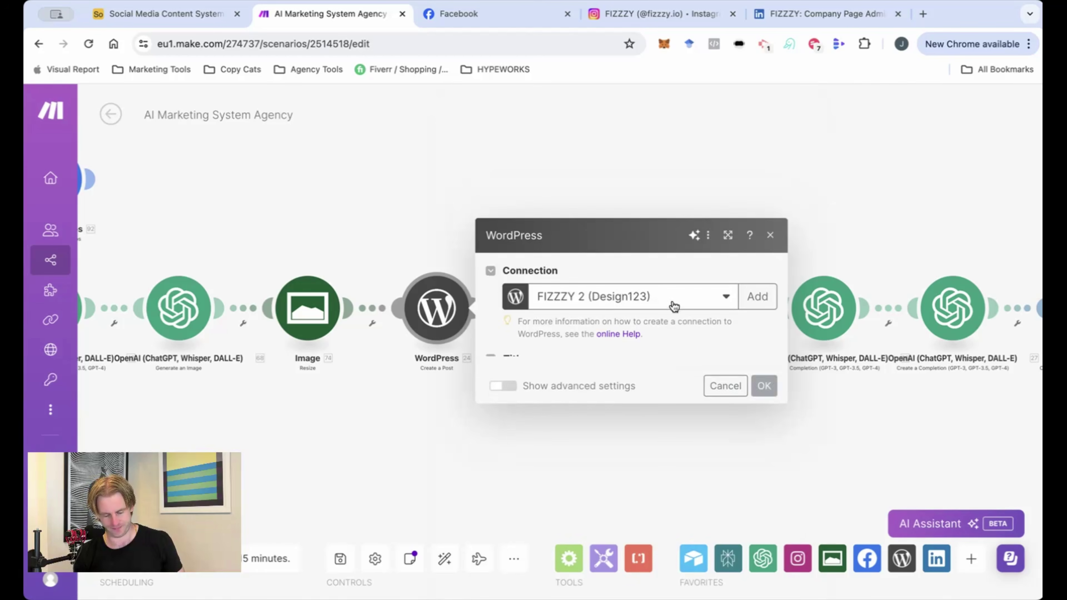
pyautogui.scroll(-3, 707, 371)
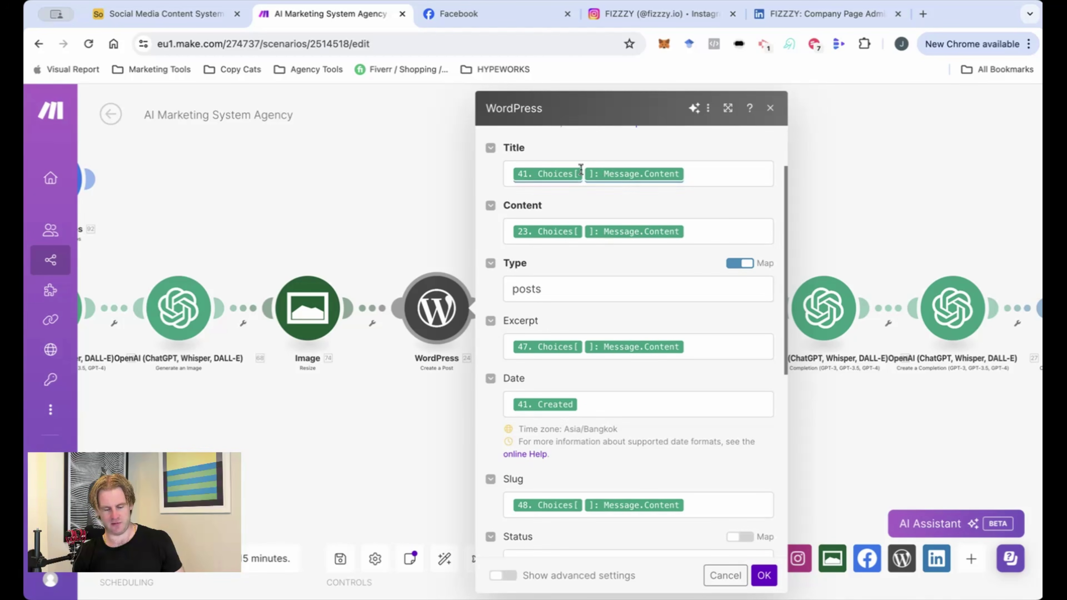
pyautogui.scroll(-5, 415, 278)
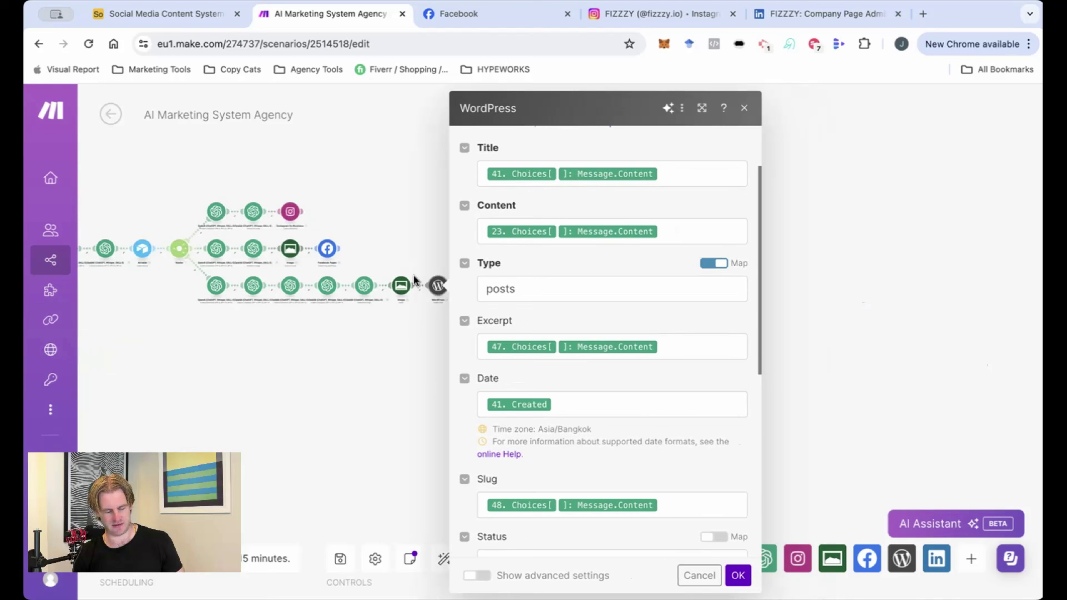
pyautogui.scroll(2, 413, 276)
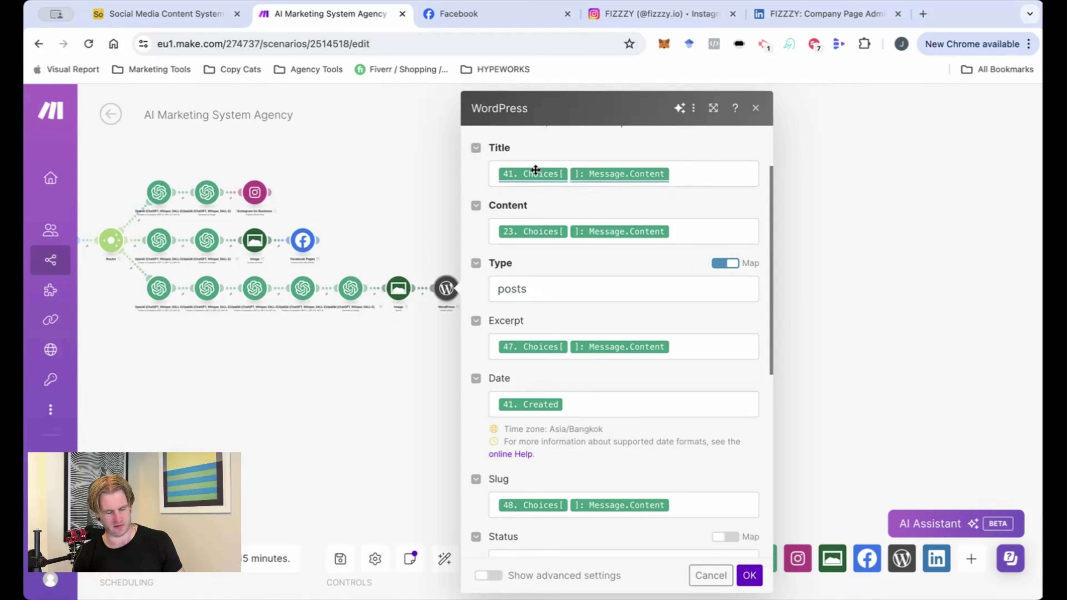
pyautogui.scroll(1, 409, 351)
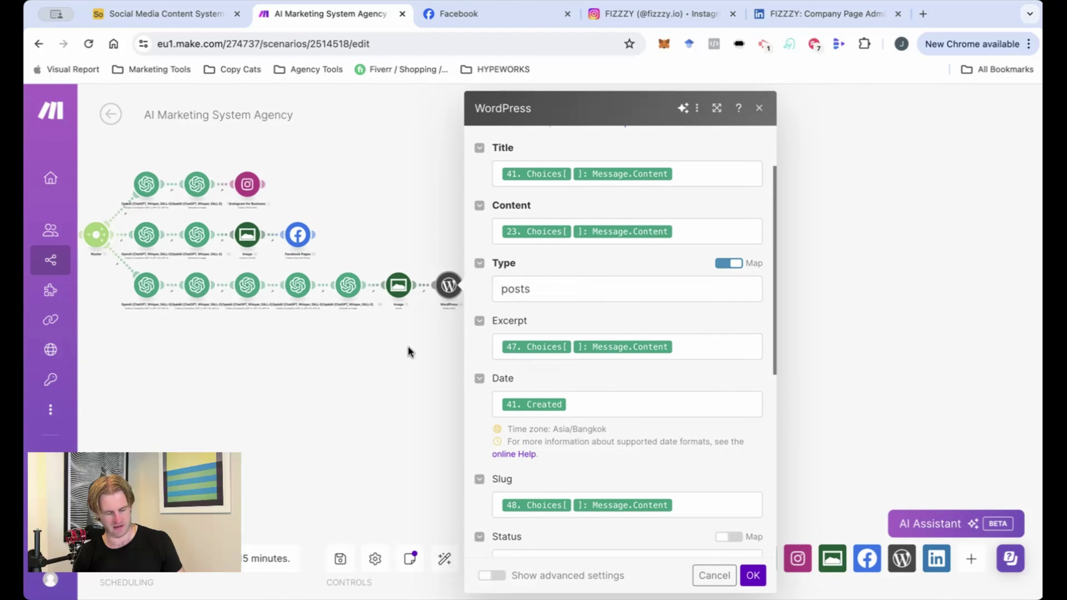
pyautogui.scroll(2, 420, 354)
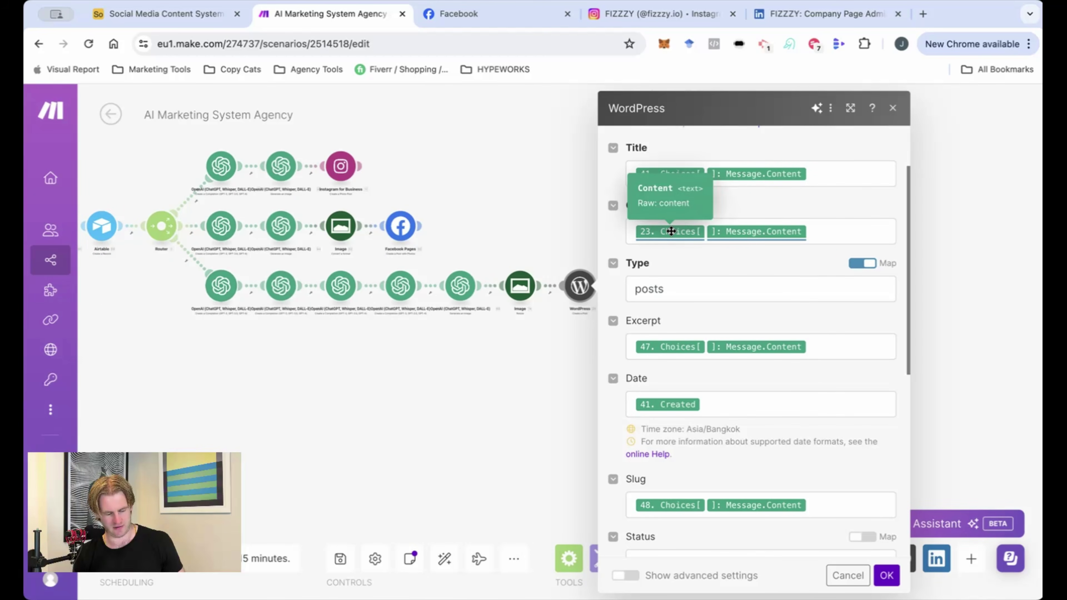
pyautogui.scroll(-2, 668, 350)
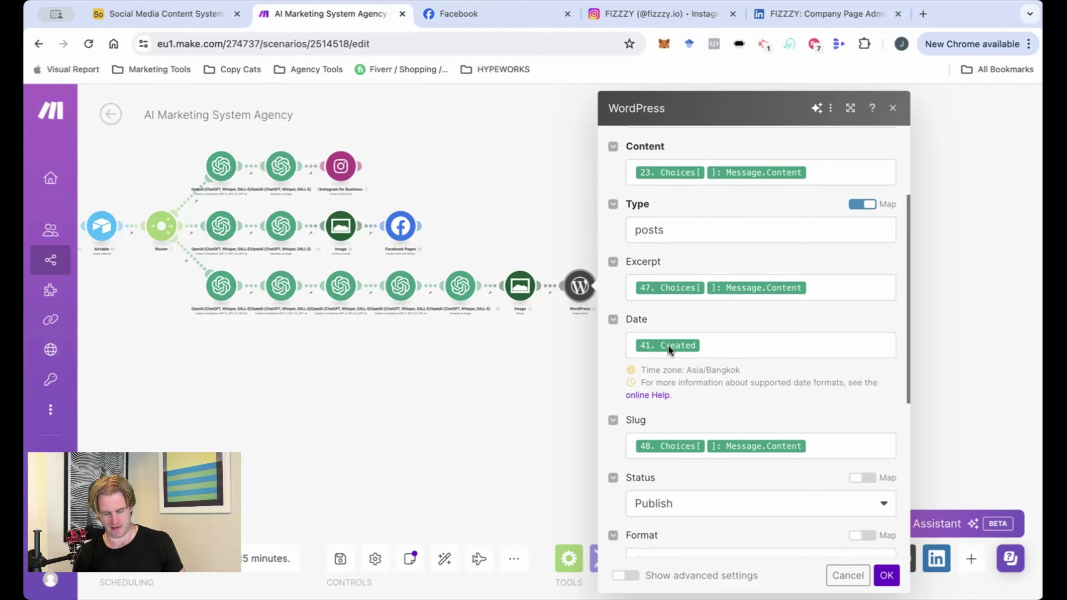
pyautogui.scroll(-4, 669, 350)
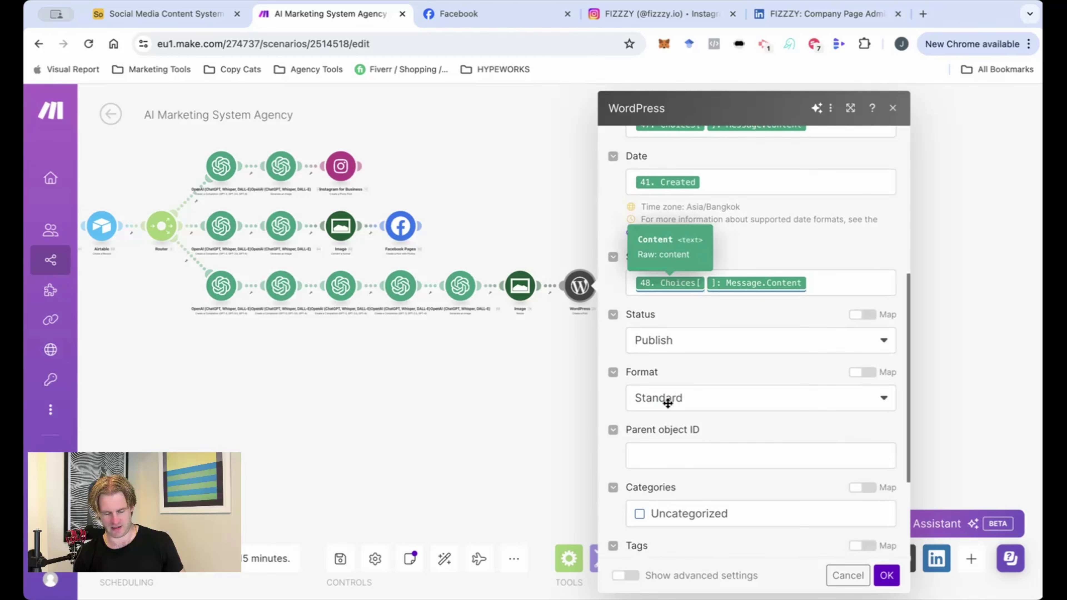
pyautogui.scroll(-4, 667, 403)
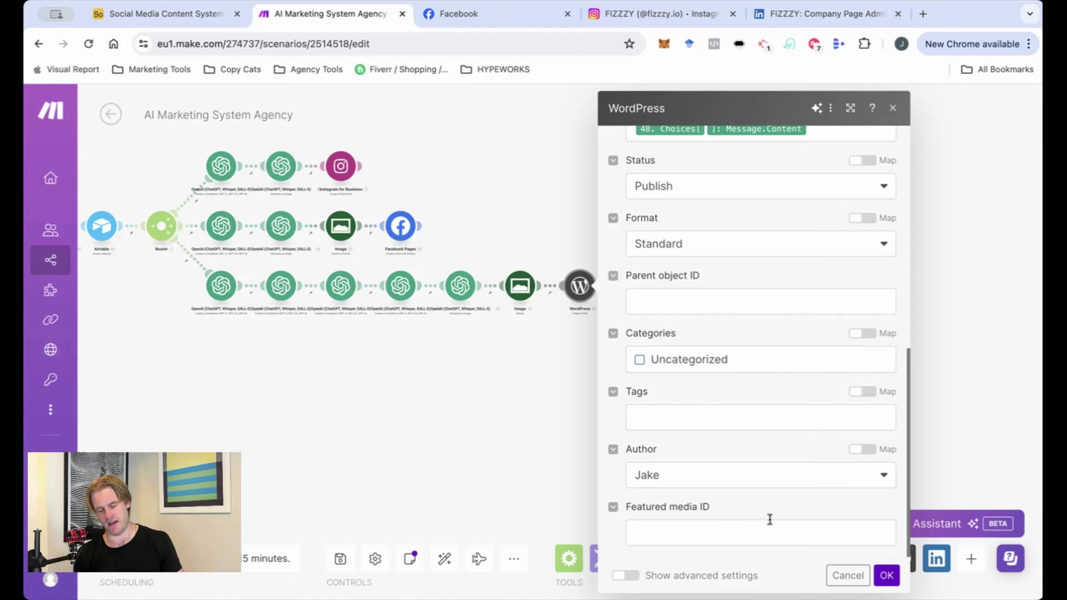
pyautogui.click(534, 393)
# Review the file source and title mapping in the WordPress Create a Media Item module
pyautogui.scroll(1, 696, 341)
pyautogui.scroll(3, 694, 349)
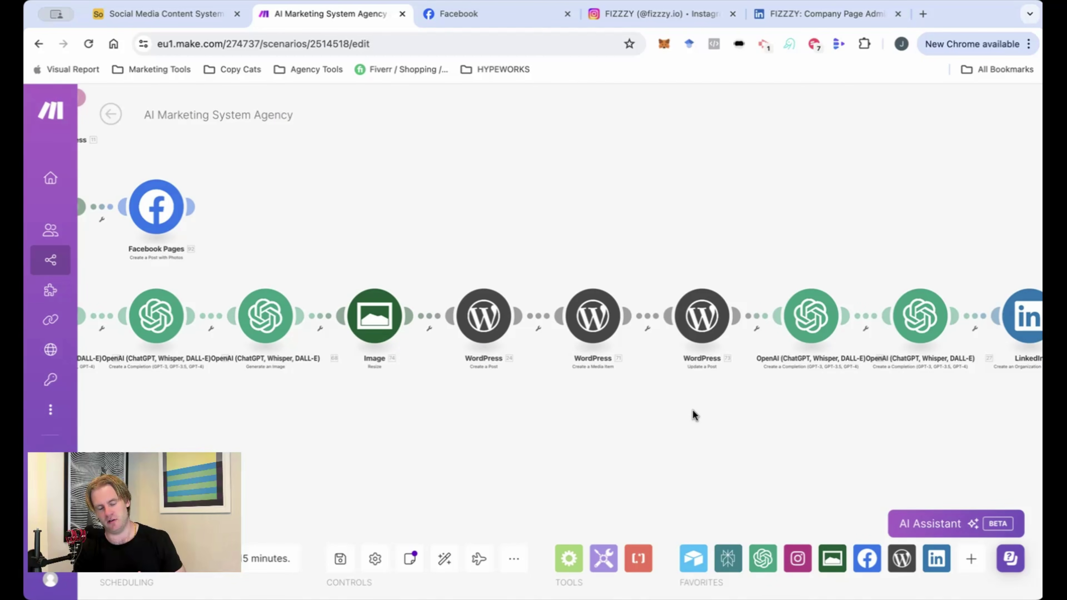
pyautogui.scroll(2, 630, 376)
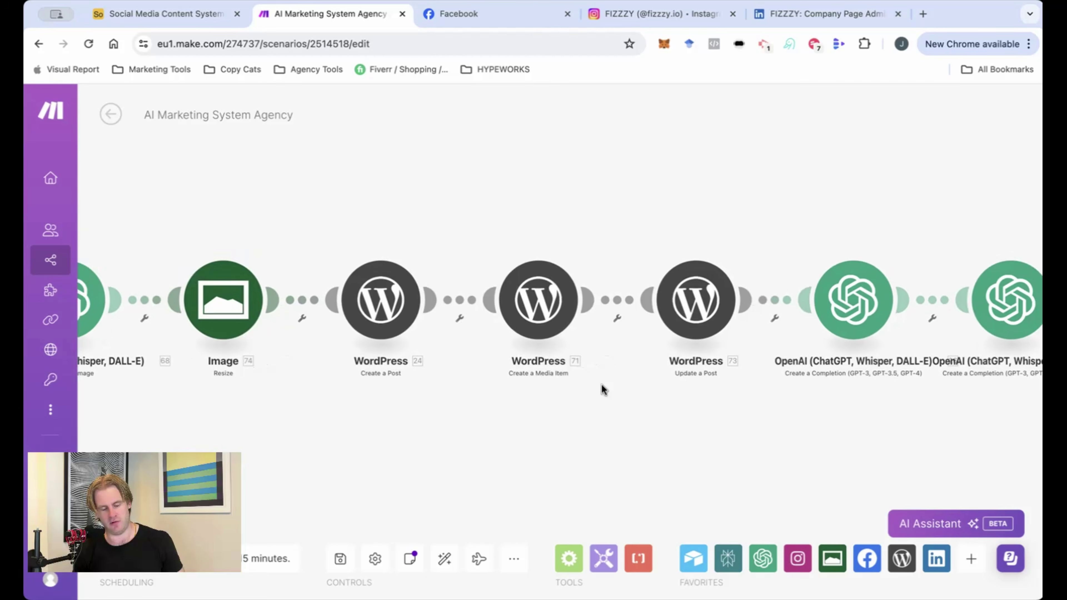
pyautogui.click(538, 310)
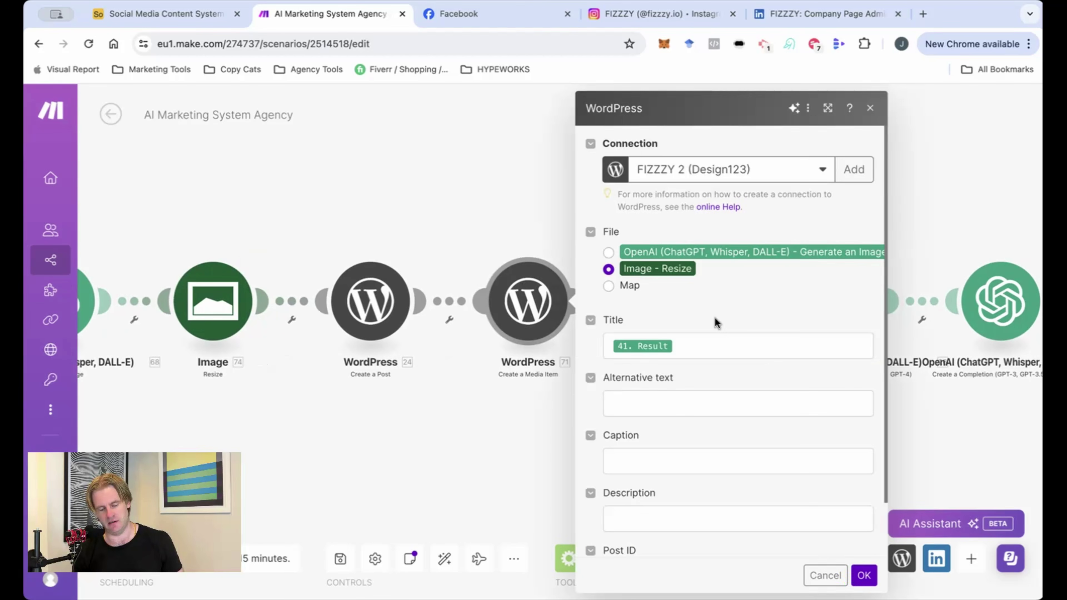
pyautogui.scroll(-1, 697, 280)
pyautogui.scroll(-1, 697, 281)
pyautogui.scroll(2, 697, 280)
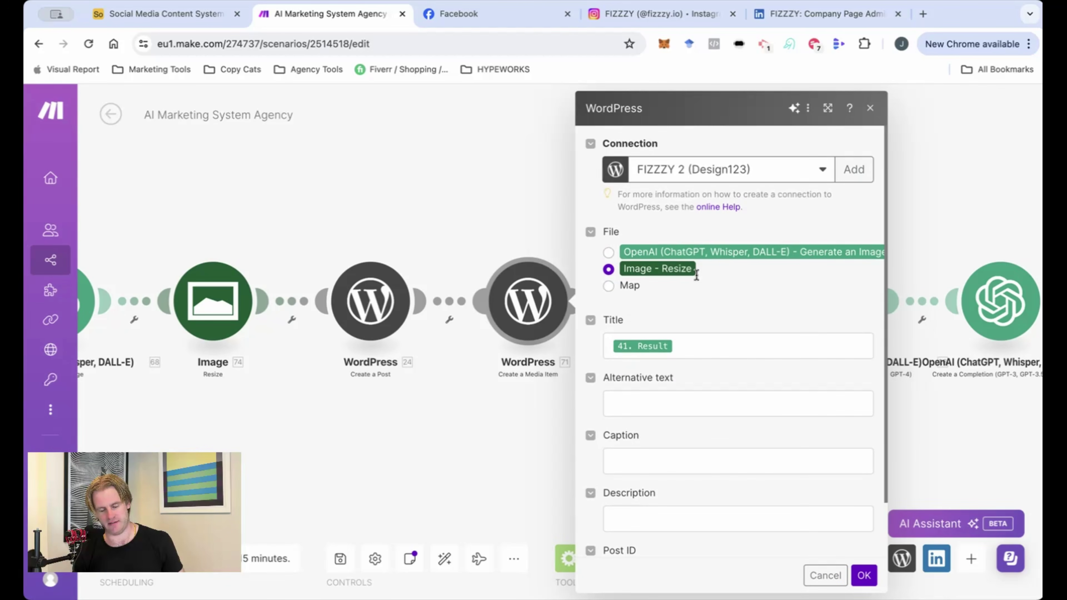
pyautogui.scroll(-1, 376, 397)
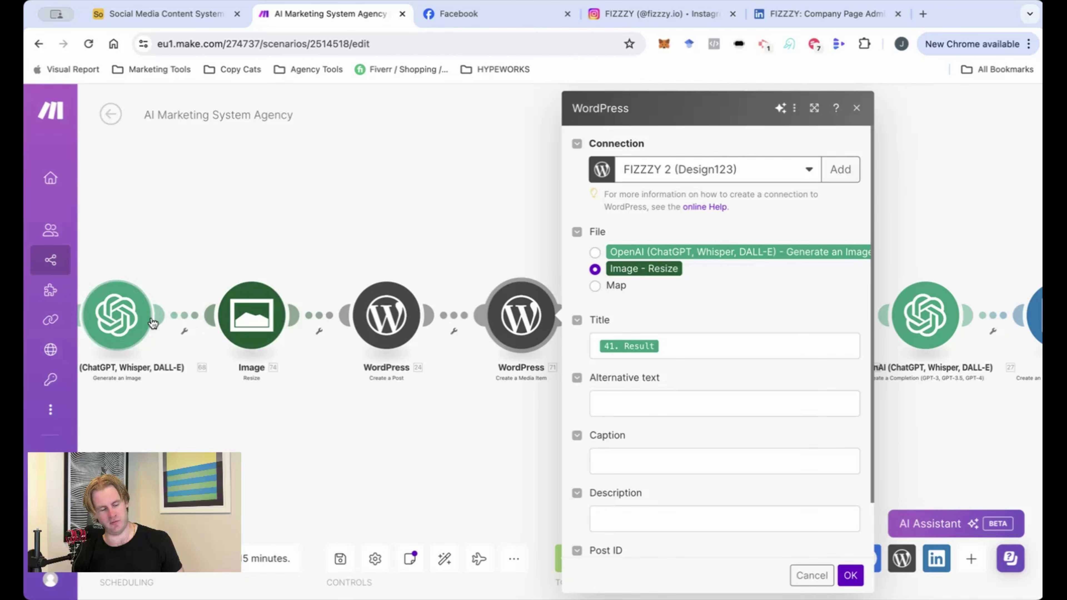
pyautogui.click(518, 454)
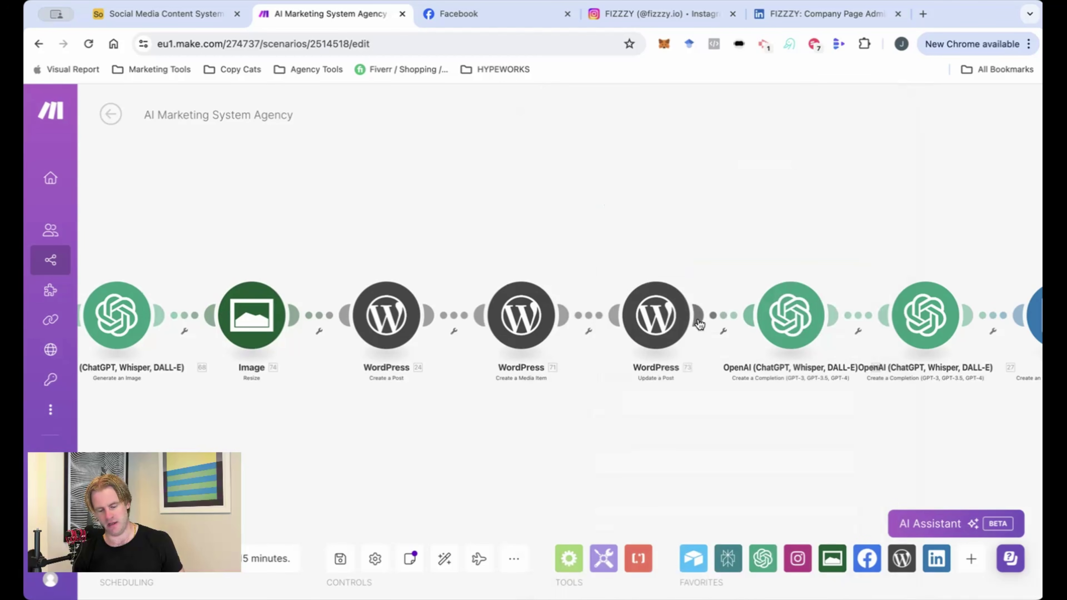
# Review the WordPress Update a Post module's fields down to the featured media ID mapping
pyautogui.click(684, 319)
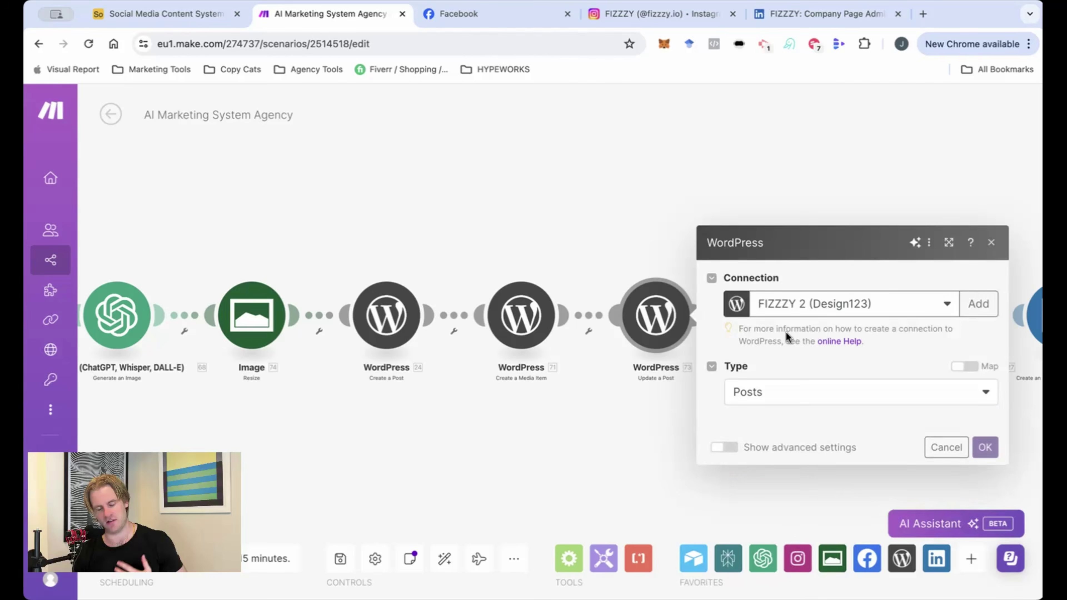
pyautogui.scroll(-4, 841, 447)
pyautogui.scroll(-3, 840, 452)
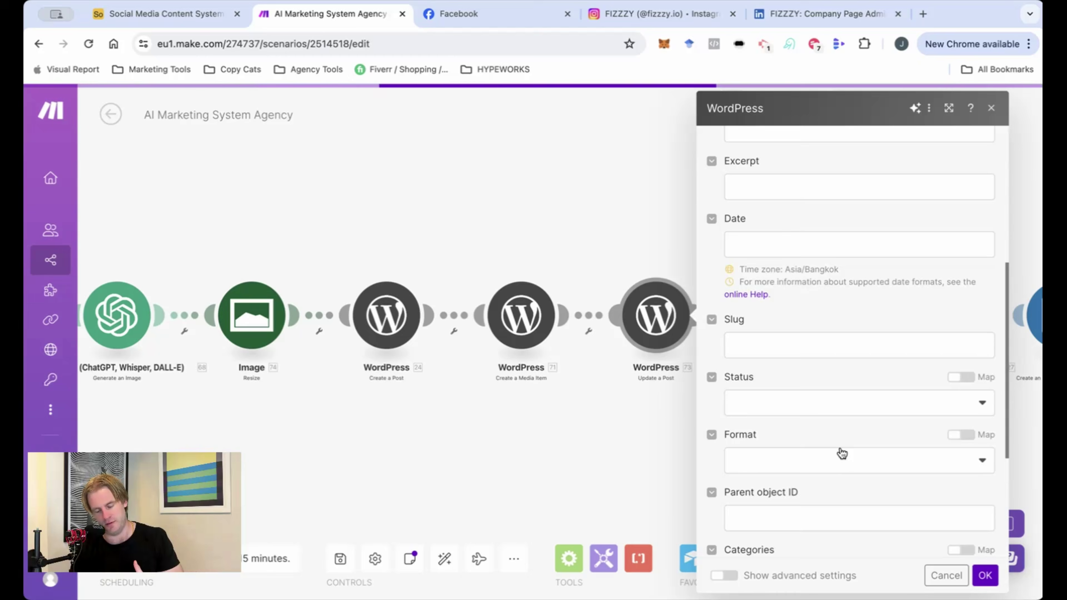
pyautogui.scroll(-4, 841, 451)
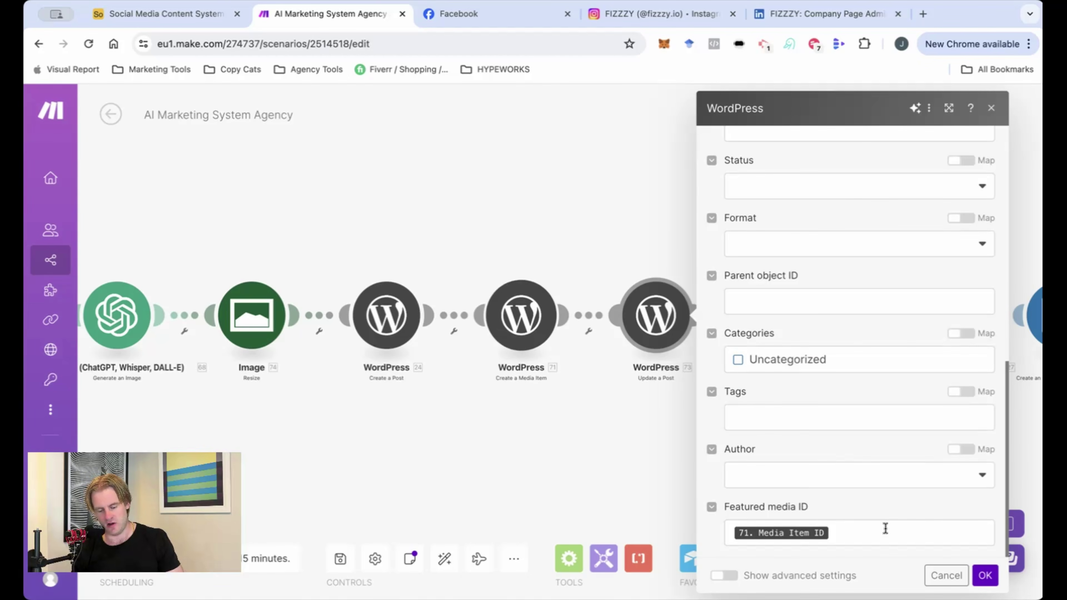
pyautogui.click(985, 575)
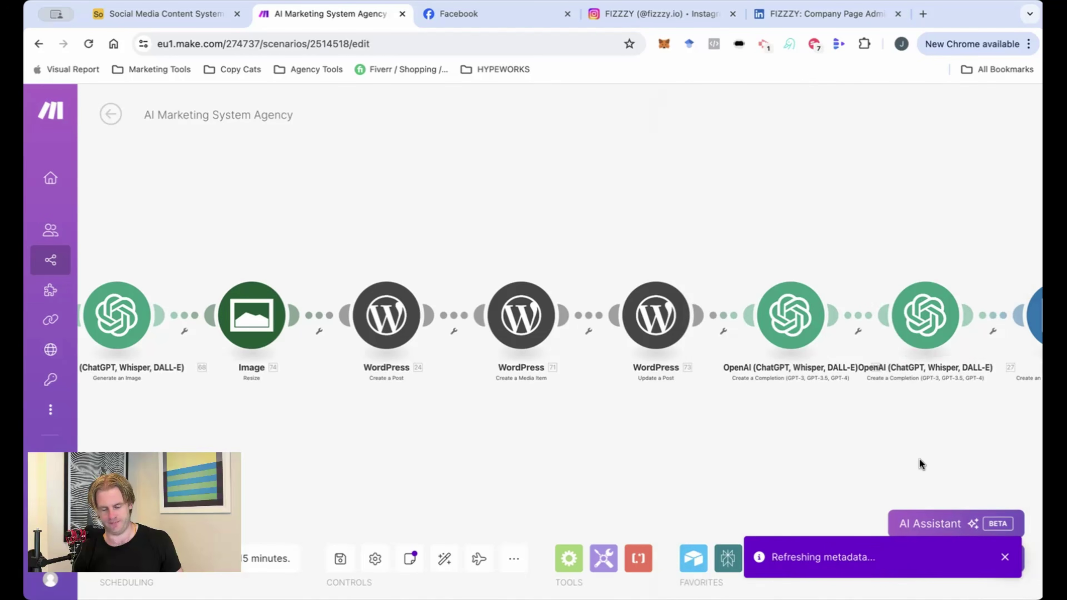
# Read the LinkedIn post prompt and the short title prompt in the two OpenAI completion modules following the WordPress modules
pyautogui.moveTo(919, 465); pyautogui.dragTo(553, 424)
pyautogui.click(380, 311)
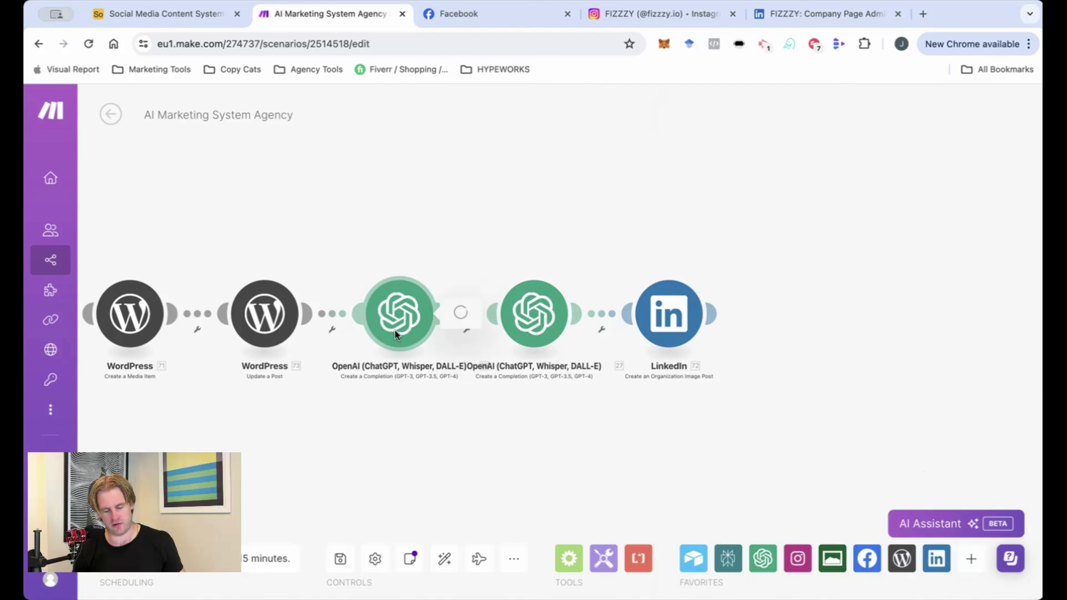
pyautogui.scroll(-2, 607, 376)
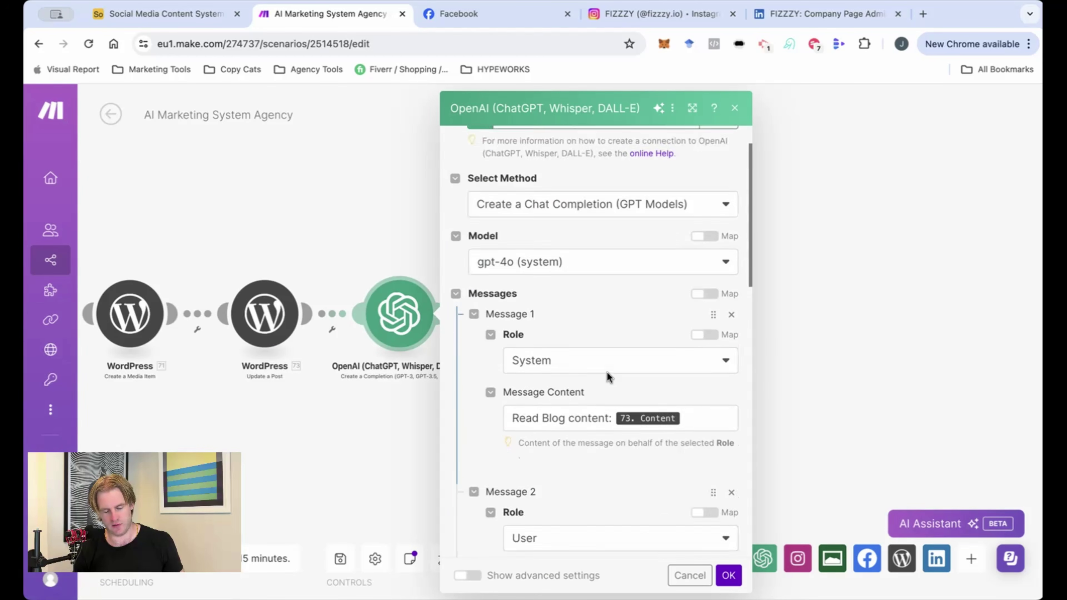
pyautogui.scroll(-10, 607, 373)
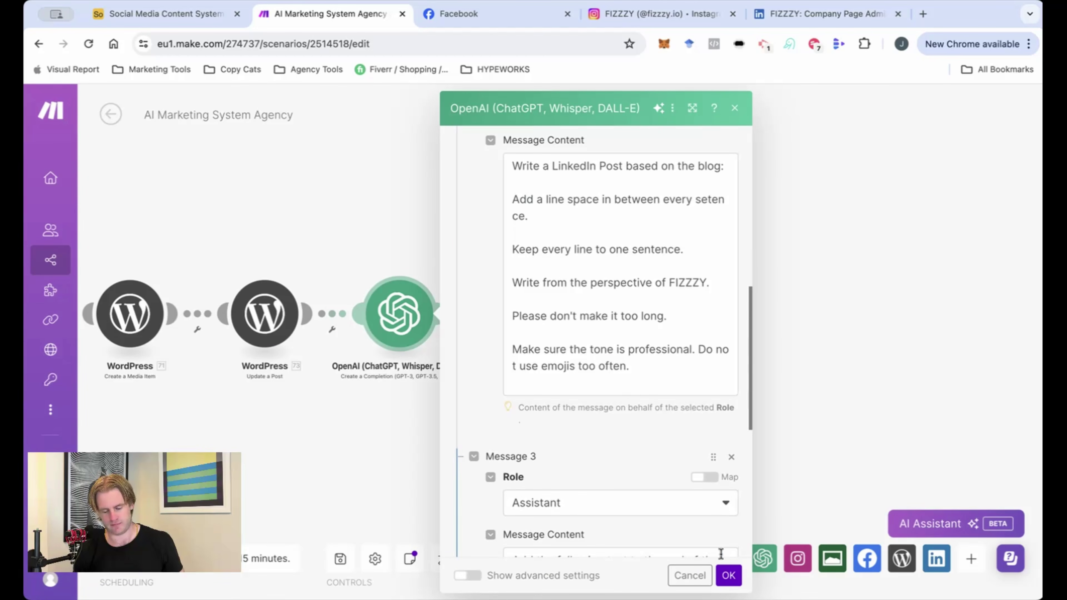
pyautogui.click(729, 575)
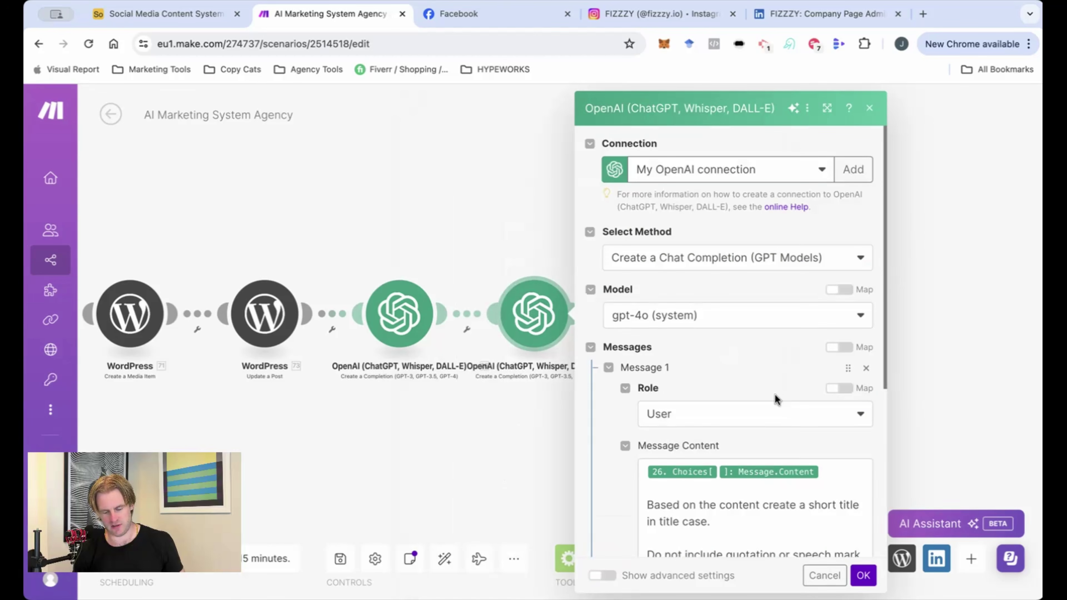
pyautogui.scroll(-3, 774, 387)
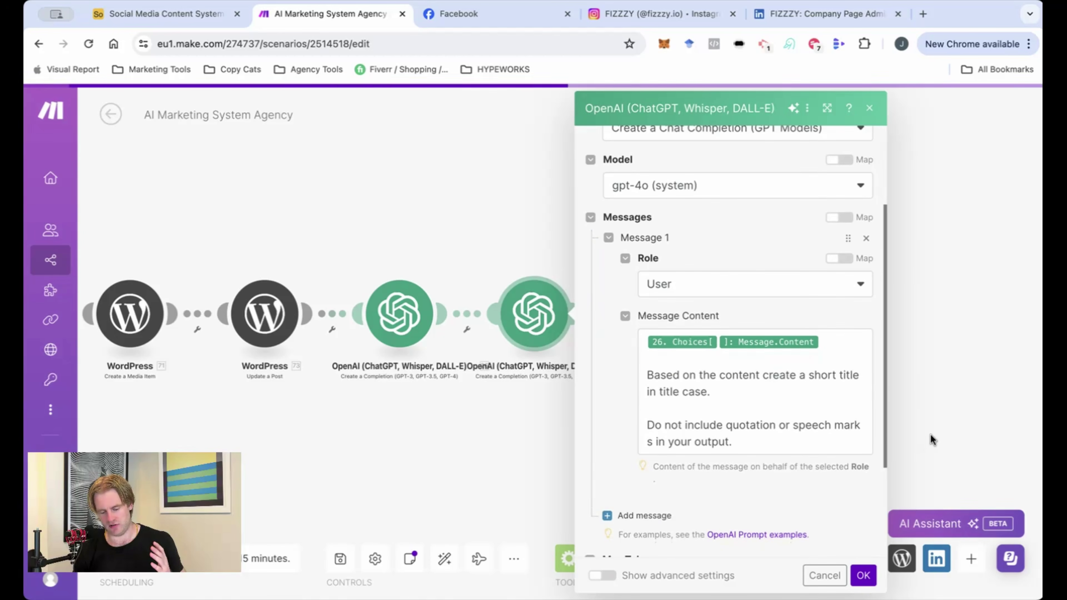
pyautogui.click(960, 386)
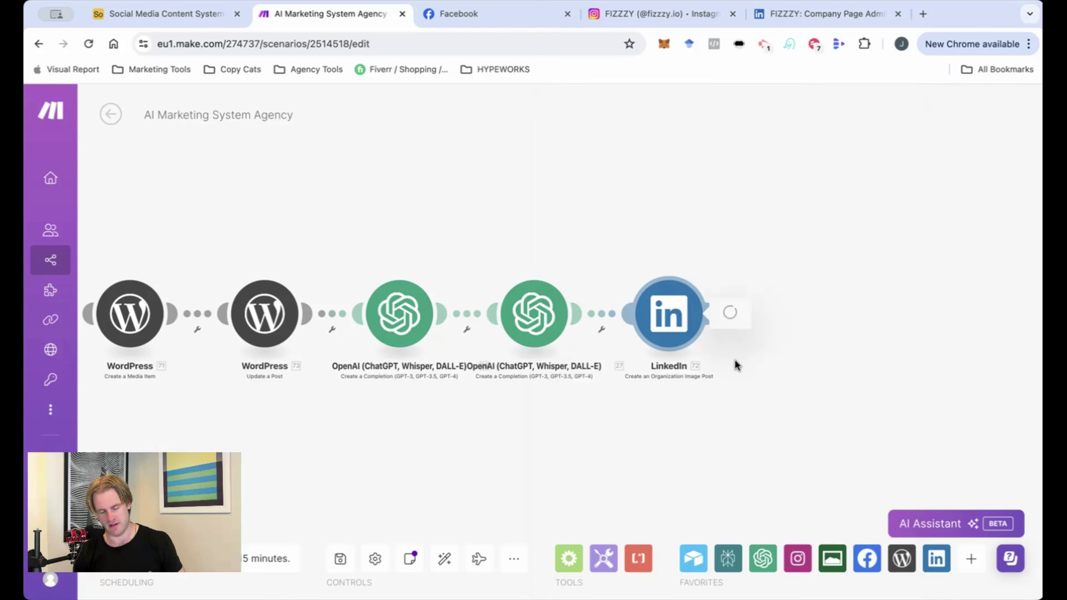
# Check the image file, title, alt text, content, visibility and feed distribution settings in the LinkedIn Create an Organization Image Post module
pyautogui.click(706, 346)
pyautogui.scroll(-3, 806, 428)
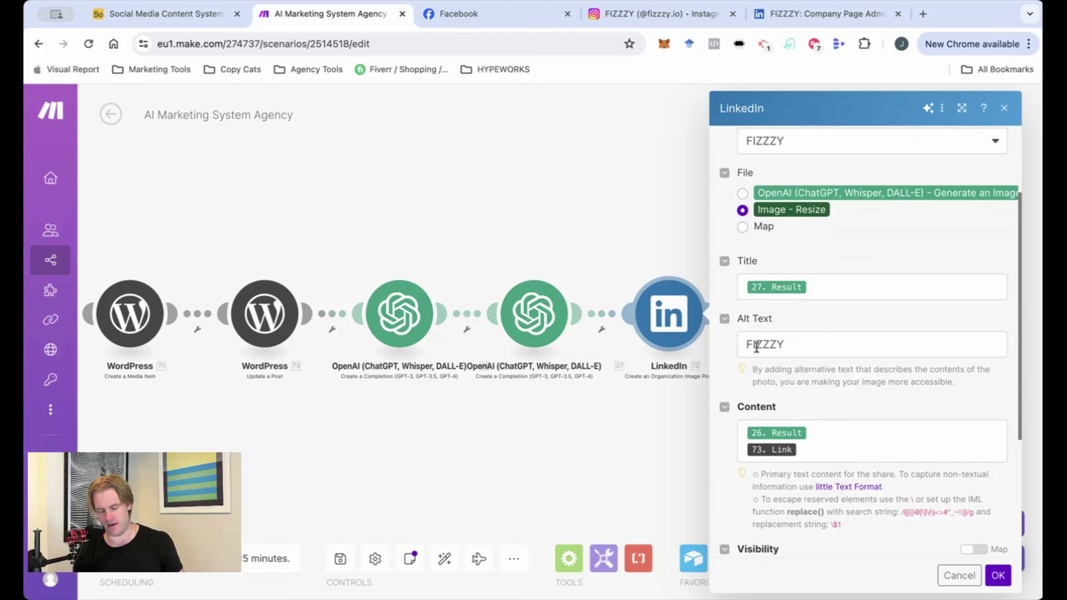
pyautogui.scroll(-2, 752, 345)
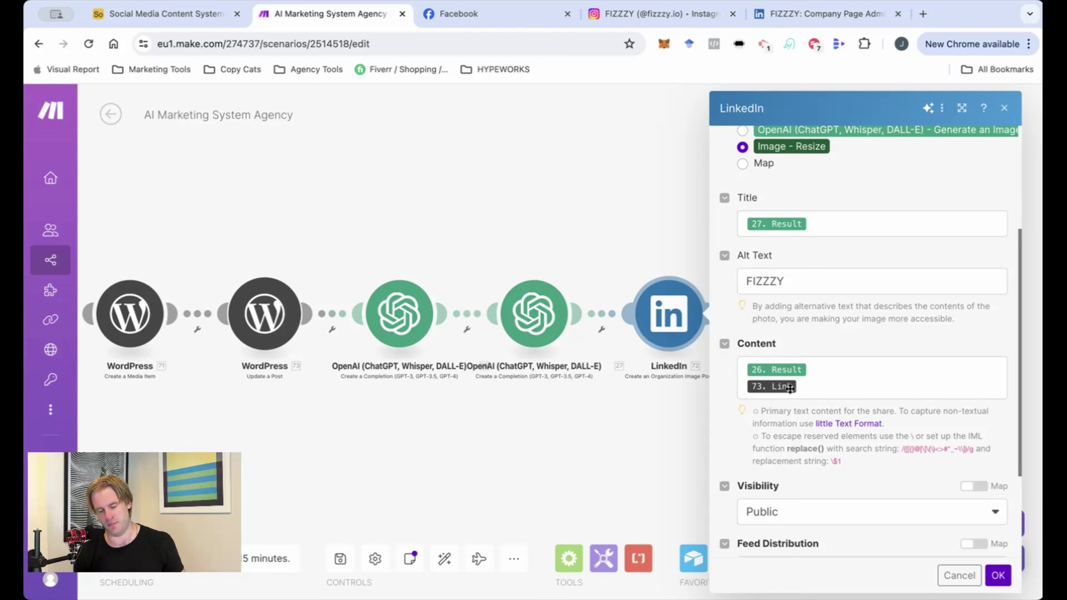
pyautogui.scroll(-2, 789, 387)
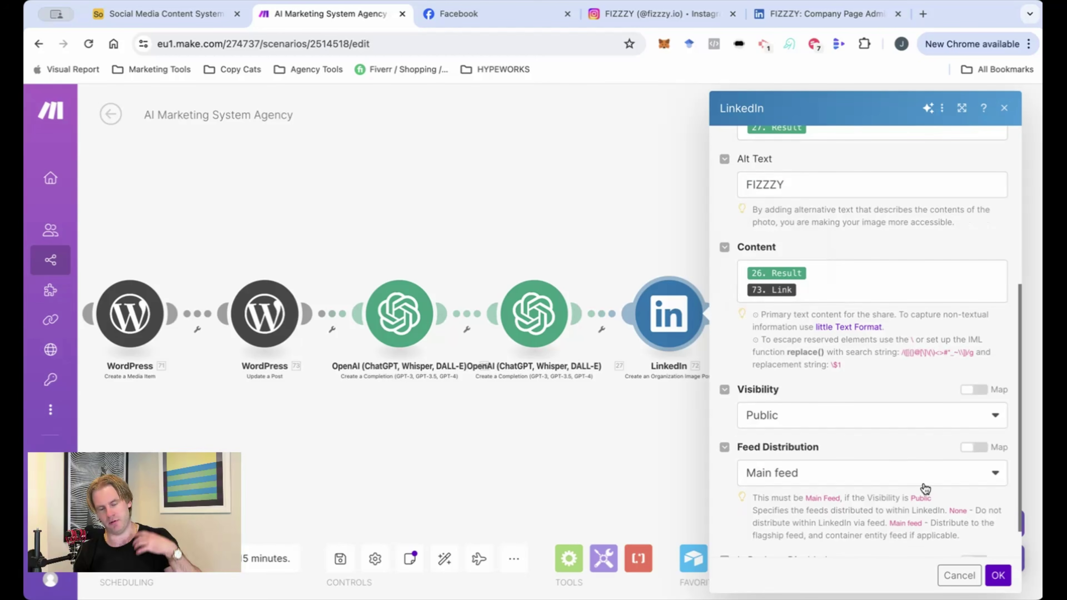
pyautogui.click(998, 576)
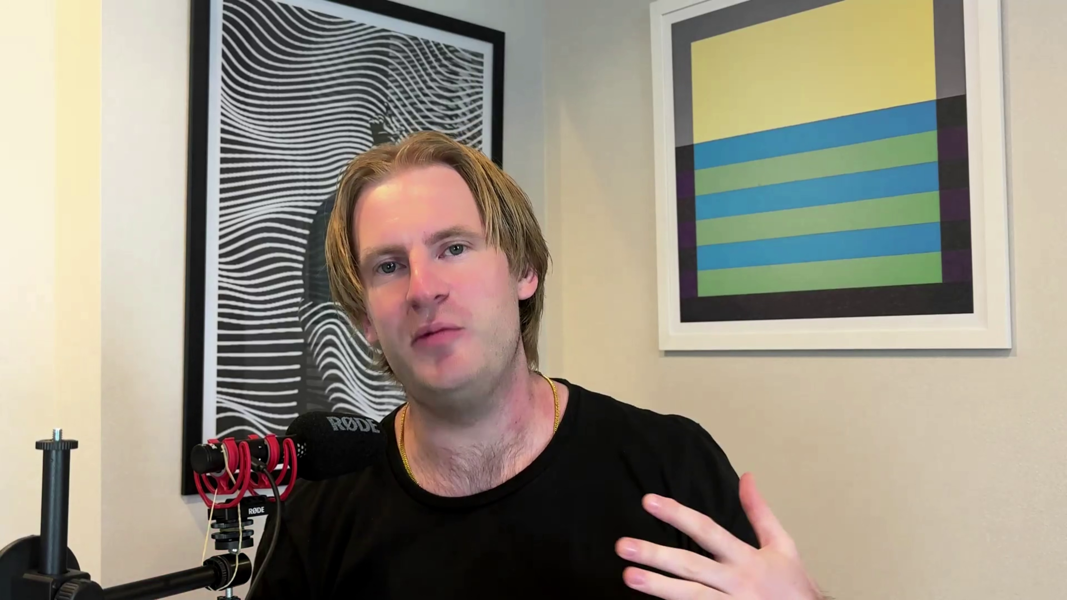